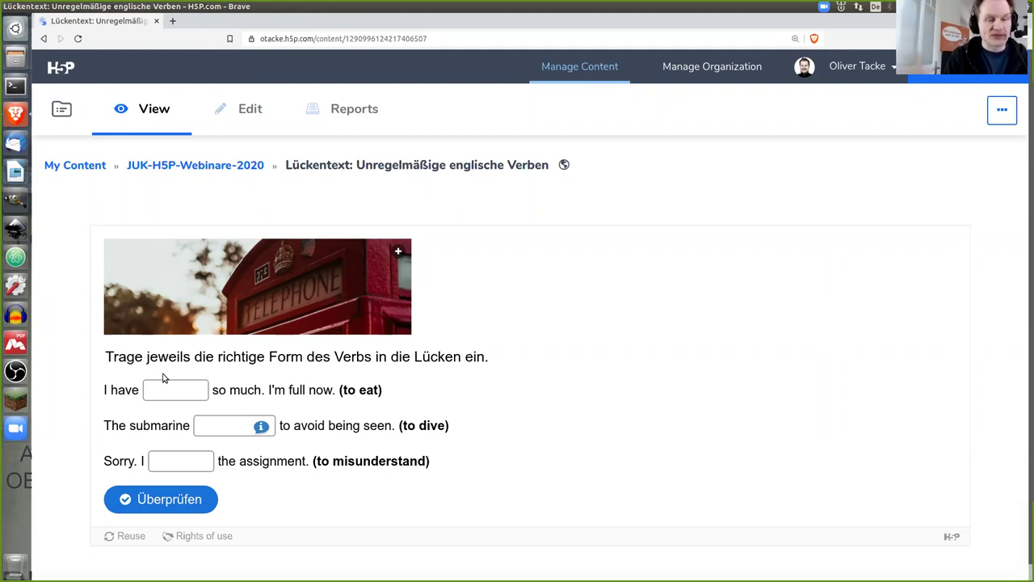
- Fill the "to eat" gap with "eaten", show the hint for the submarine sentence, and fill that gap with "dove"
click(164, 391)
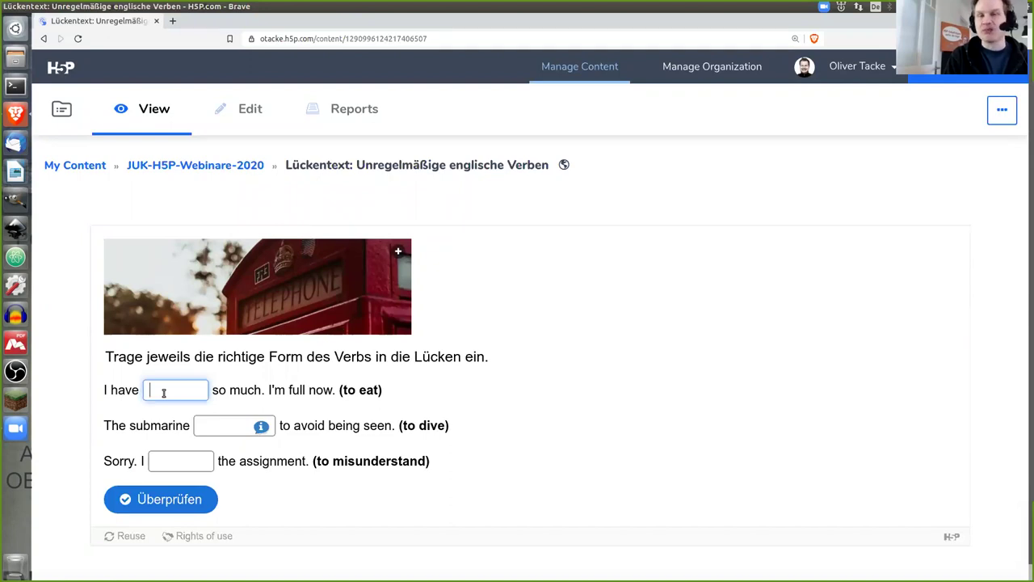
text(e)
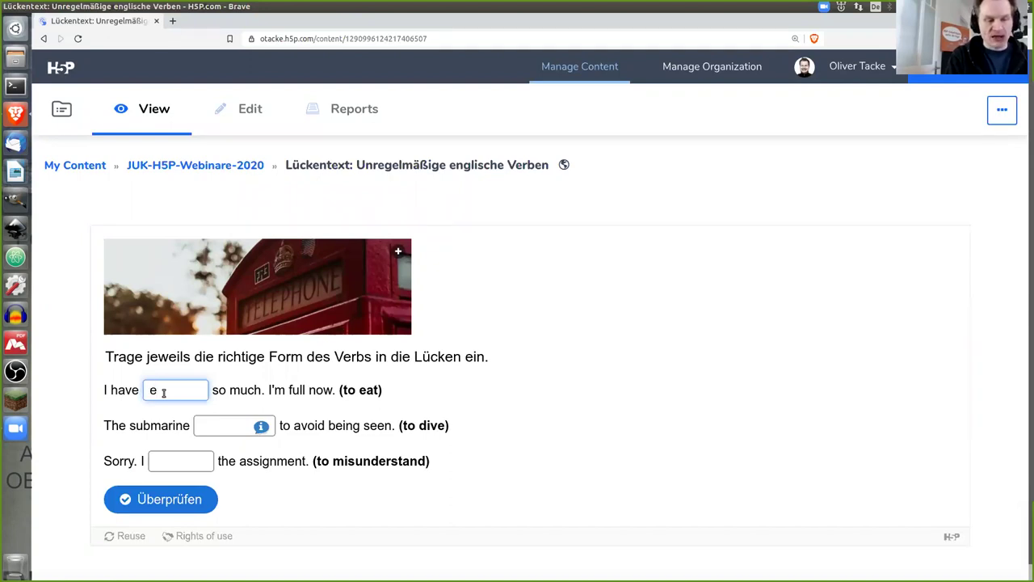
text(aten)
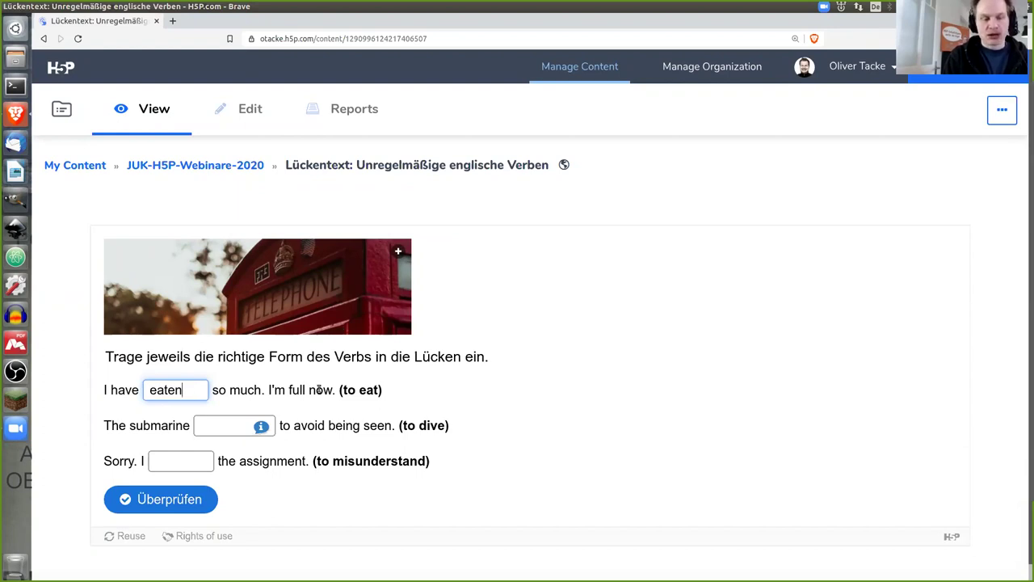
click(261, 428)
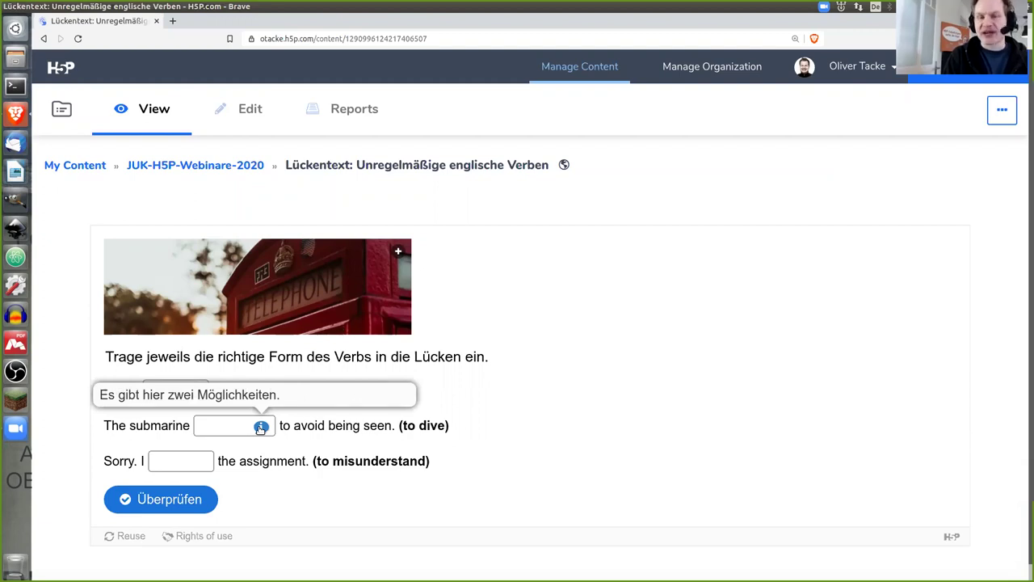
click(217, 428)
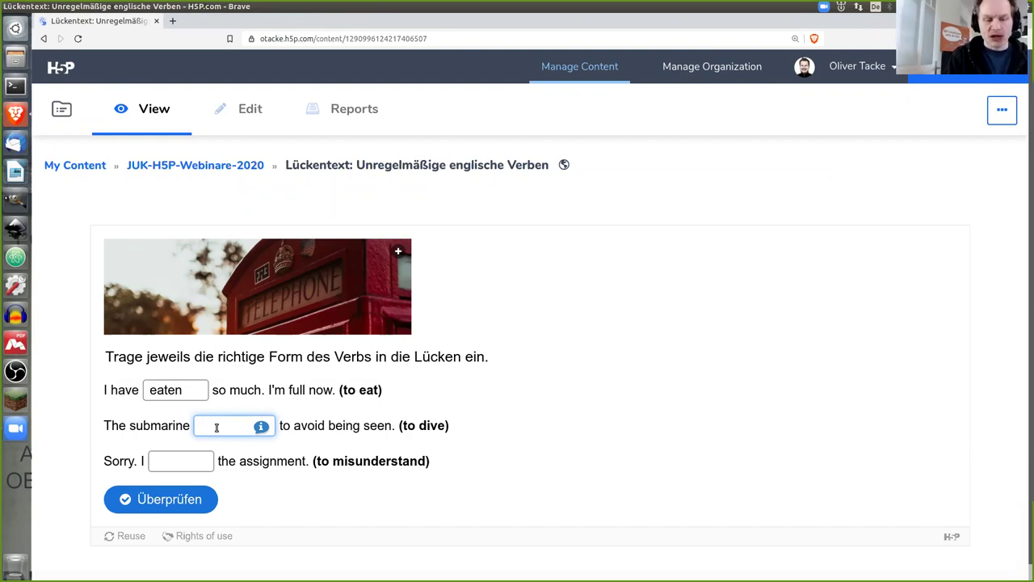
text(dove)
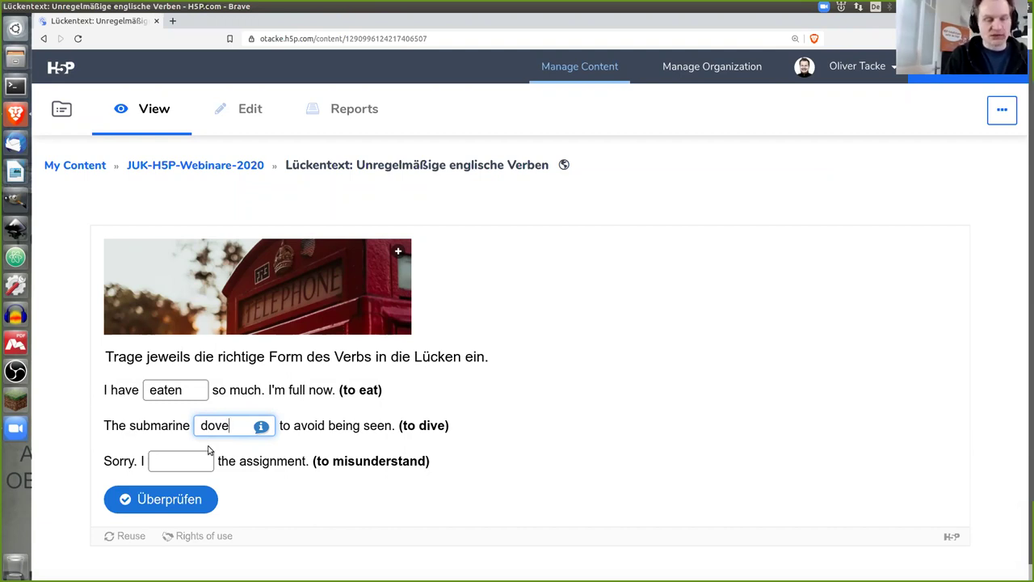
- Fill the "to misunderstand" gap with "mizunderstood" and have the exercise's answers checked
click(168, 459)
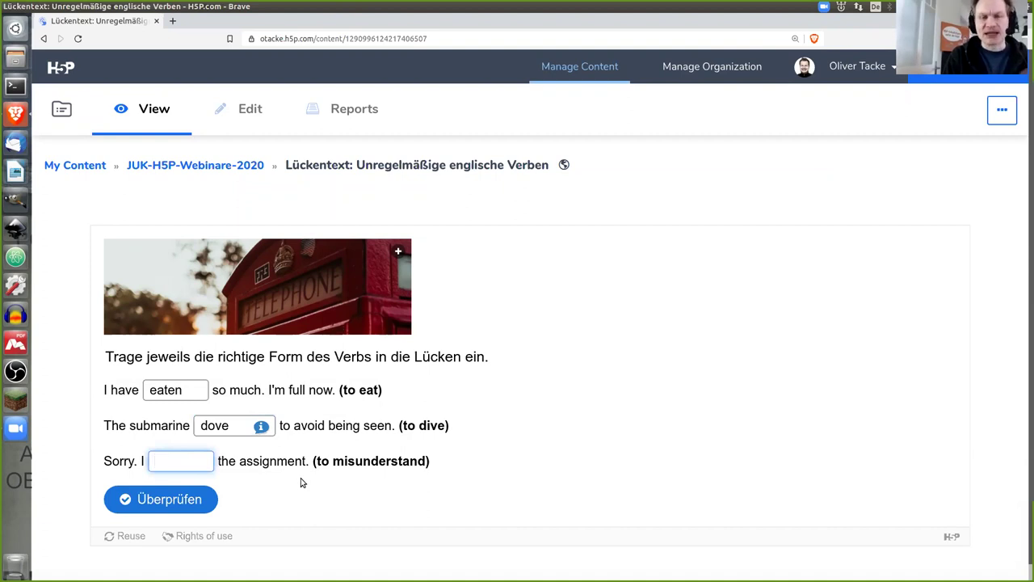
text(mizunderstood)
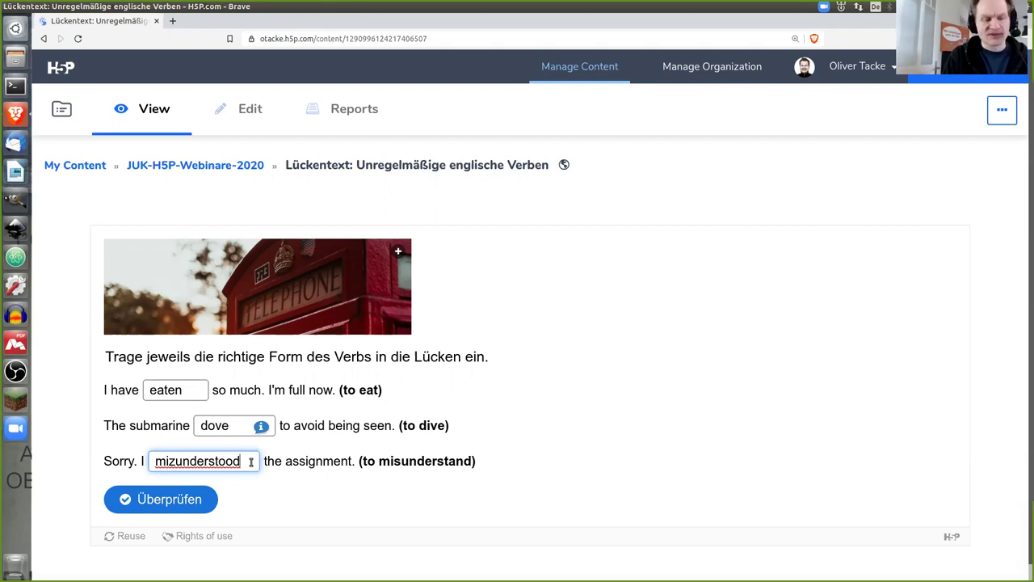
click(202, 503)
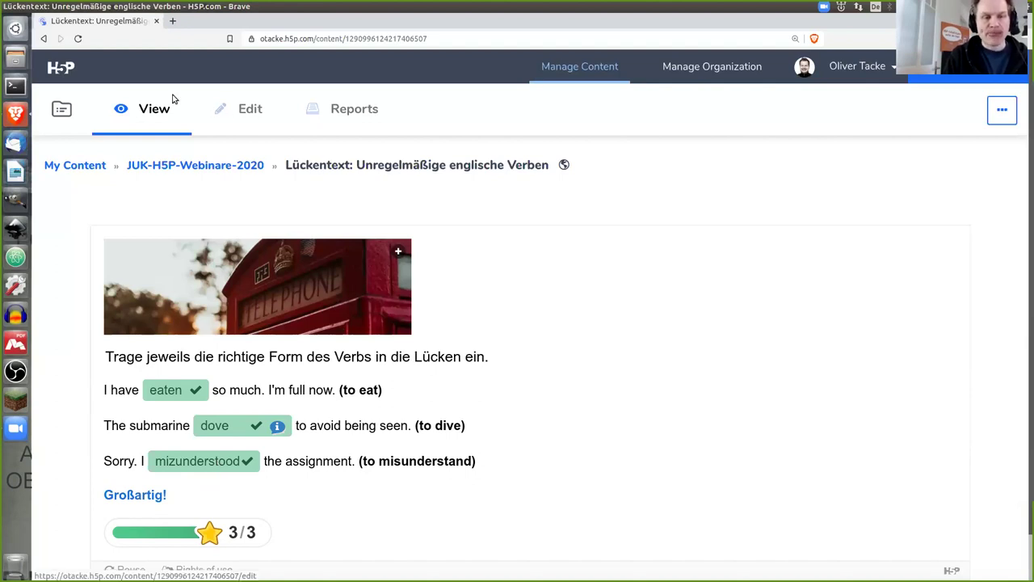
- Open einstiegh5p.de in a new browser tab and enlarge the page display by four zoom levels
click(172, 21)
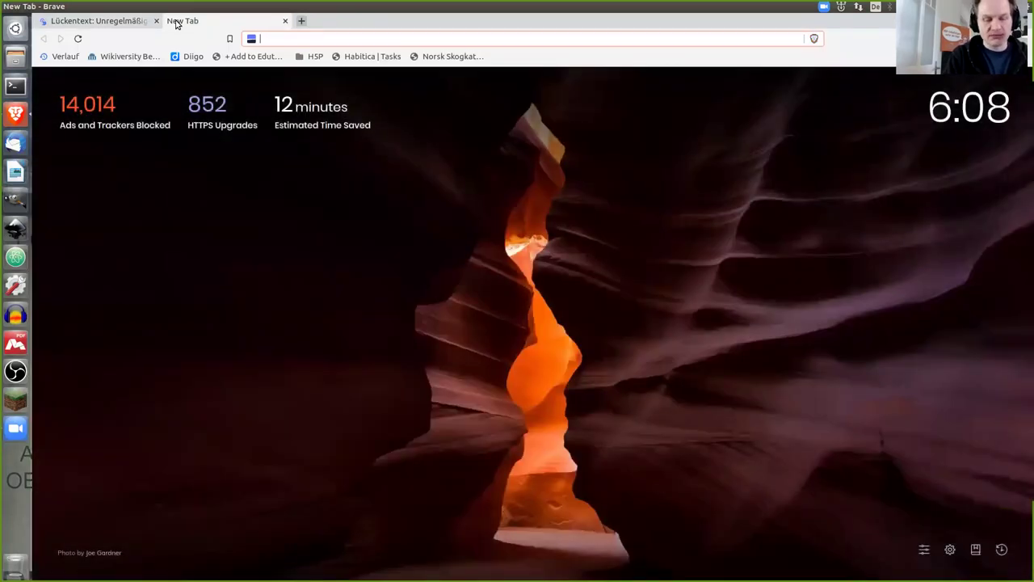
text(einstiegh5p.de)
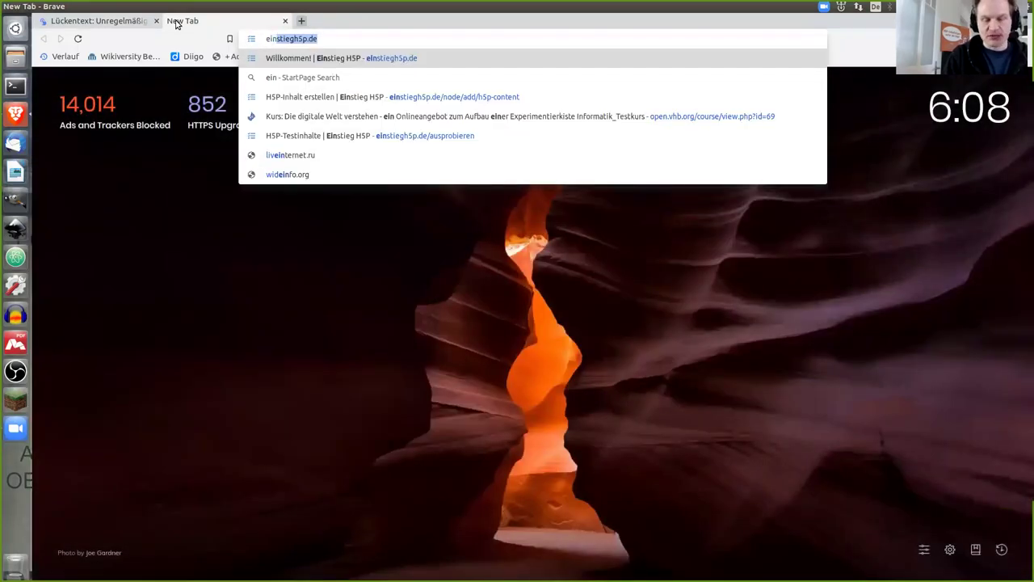
key(Return)
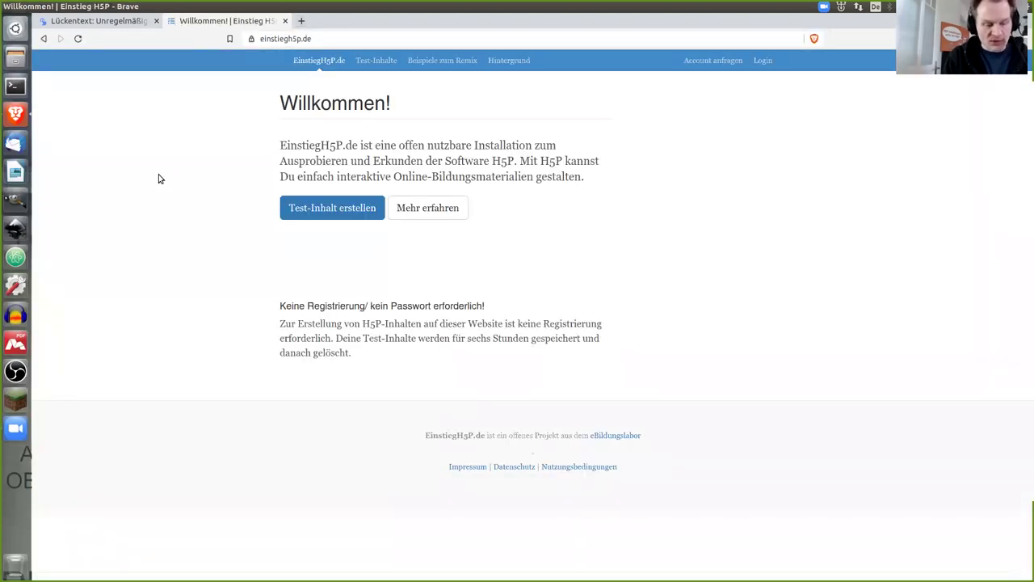
key(ctrl+plus)
key(ctrl+plus)
key(ctrl+plus)
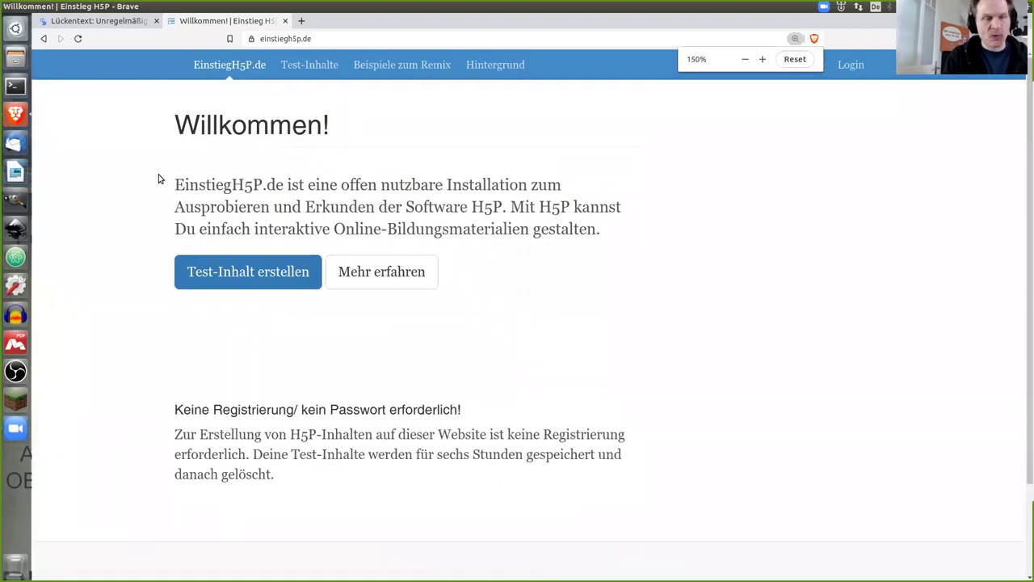
key(ctrl+plus)
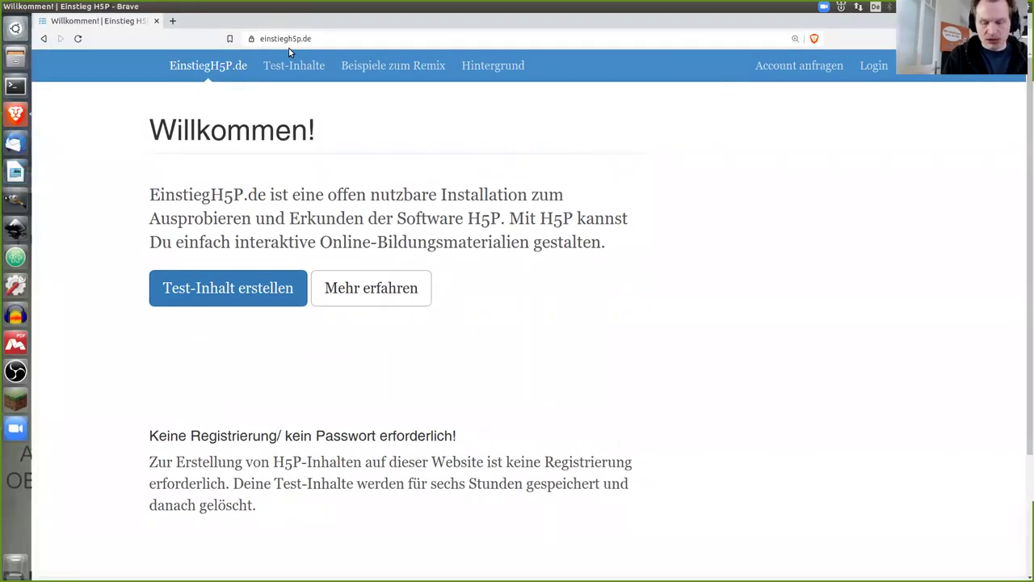
- Arrange the two browser windows side by side, with the example exercise on the left half and EinstiegH5P on the right
key(super+Right)
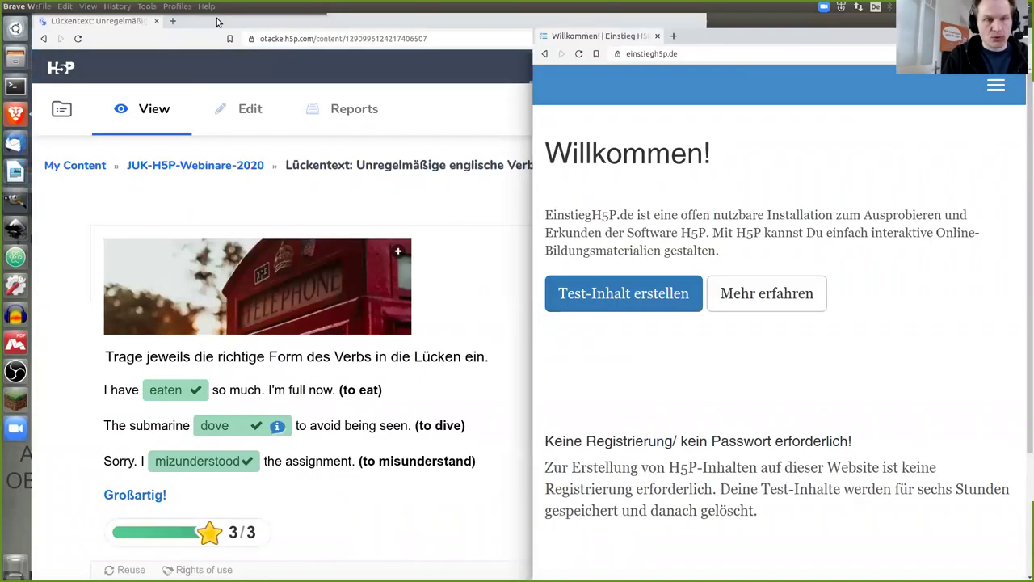
click(216, 20)
key(super+Left)
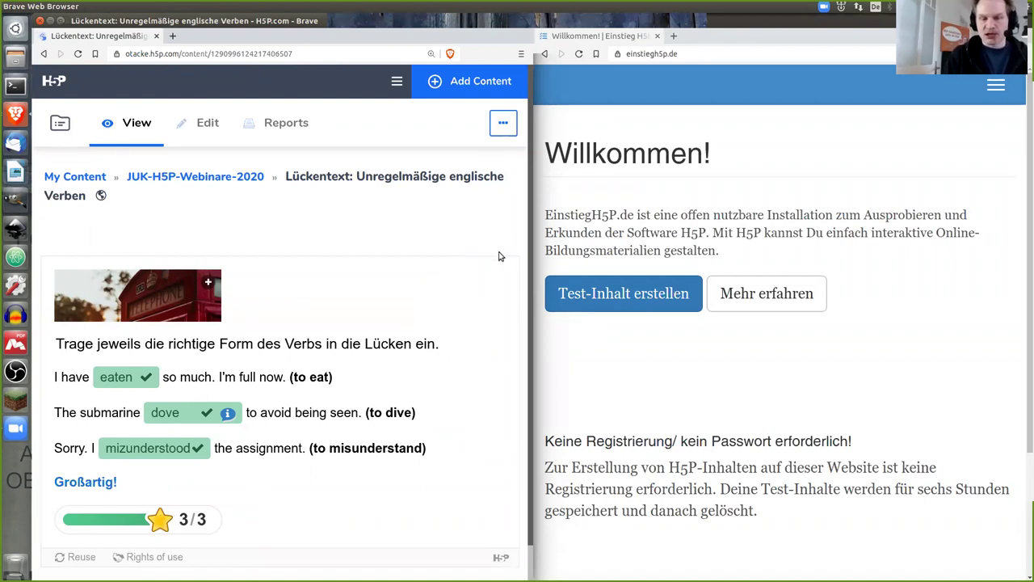
- Start a new test content on EinstiegH5P, search the content types for "Fill", and choose Fill in the Blanks
click(658, 296)
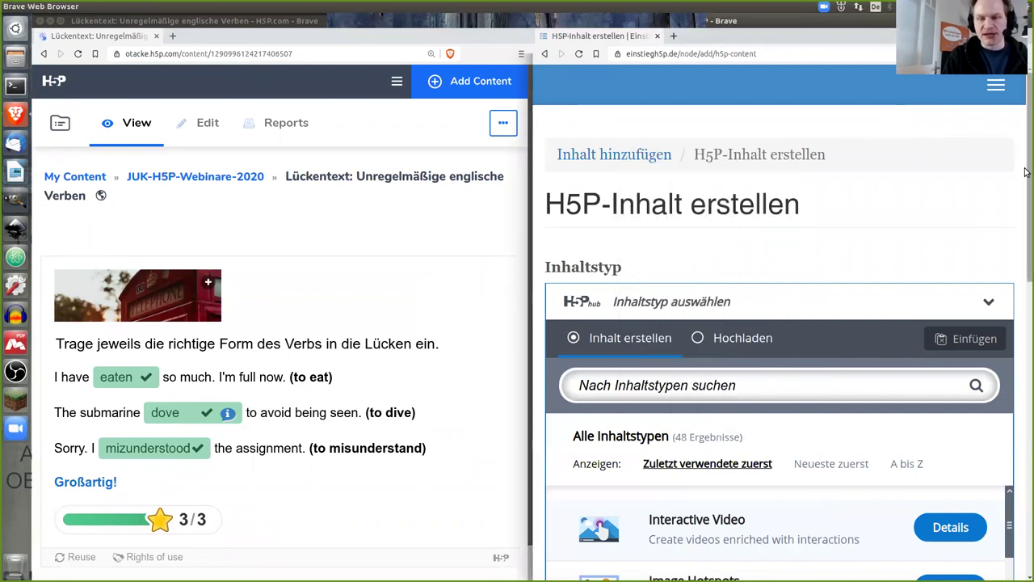
scroll(1025, 243, down, 1)
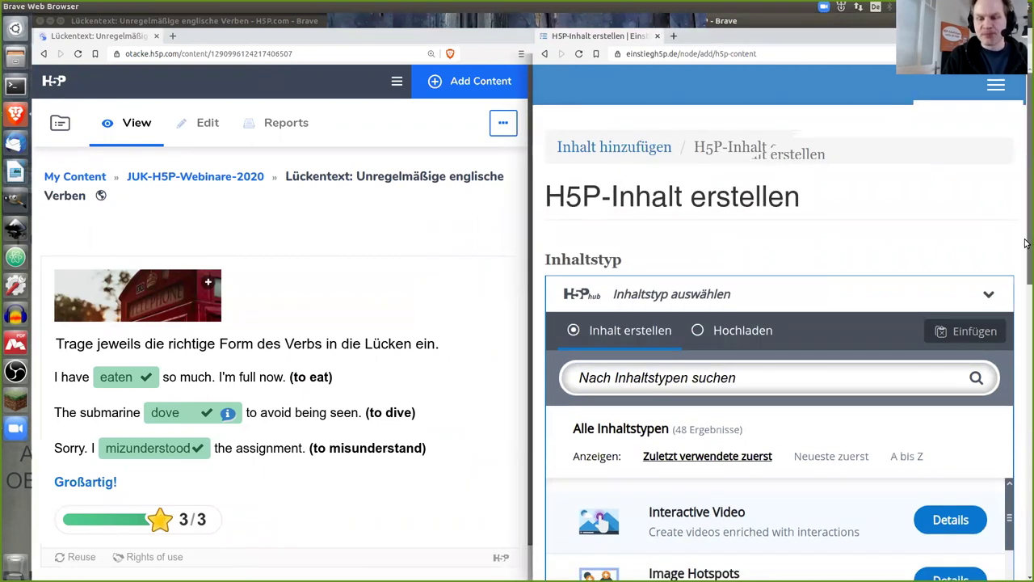
scroll(1025, 242, down, 4)
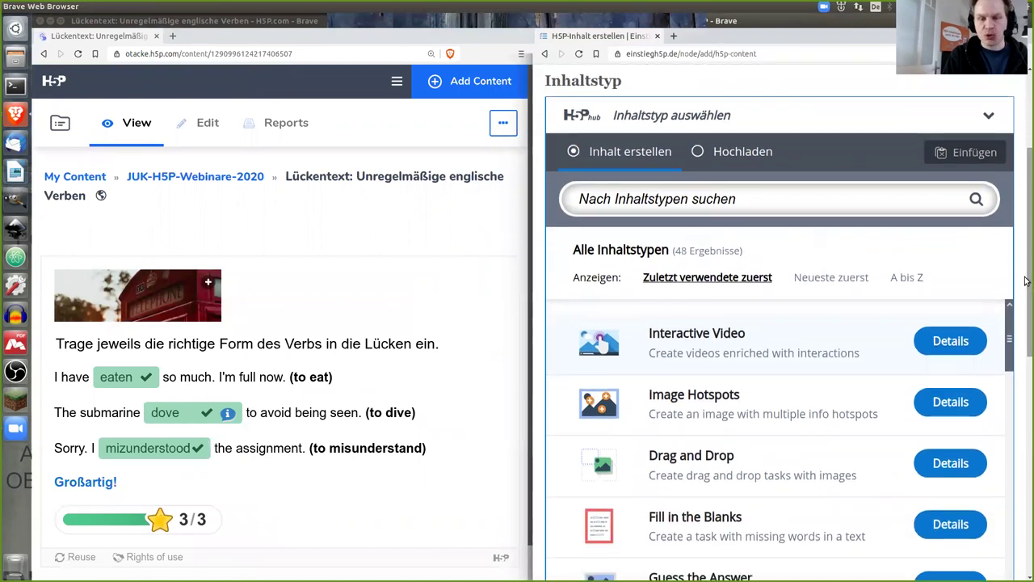
click(826, 201)
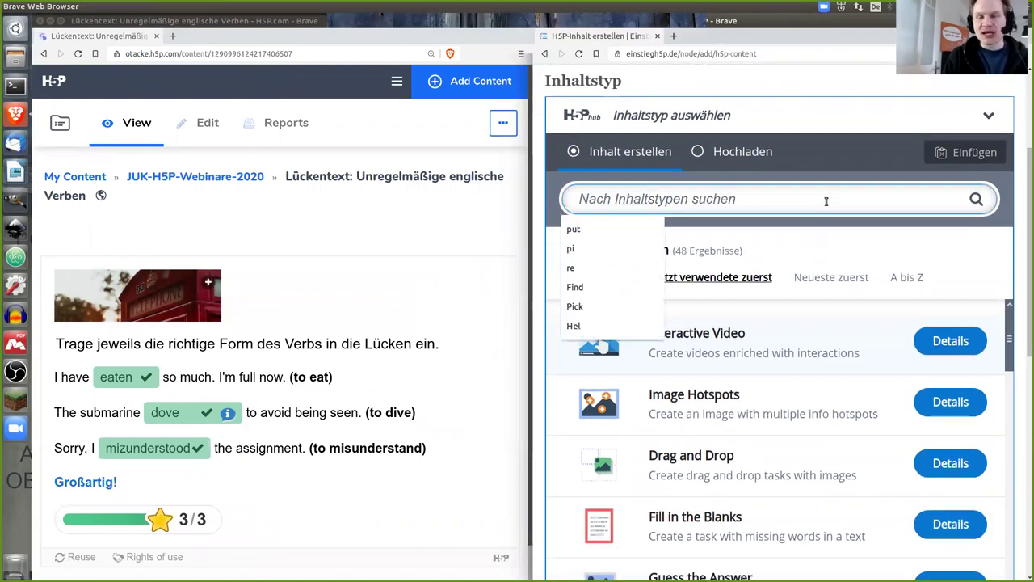
text(Fill)
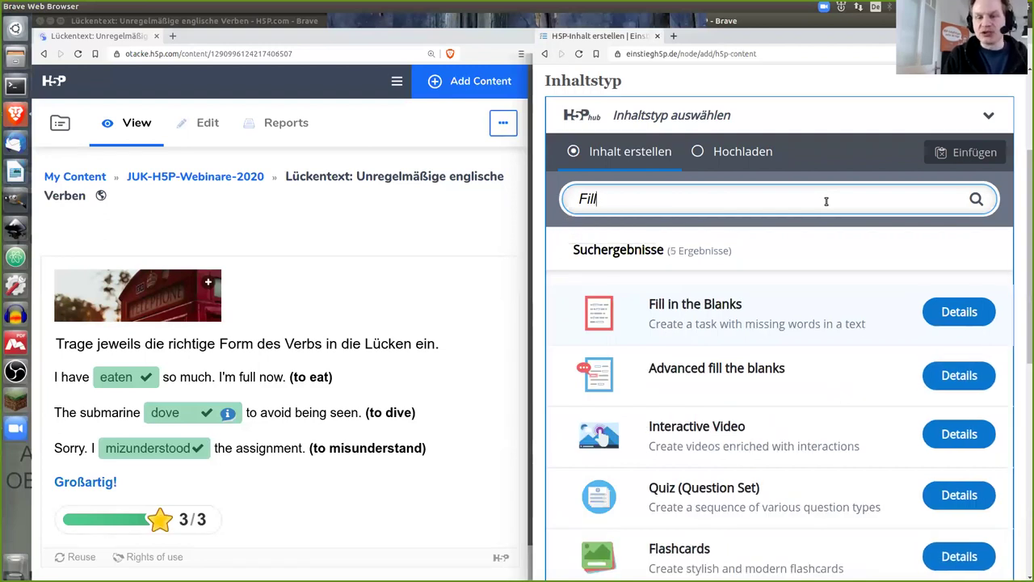
click(734, 306)
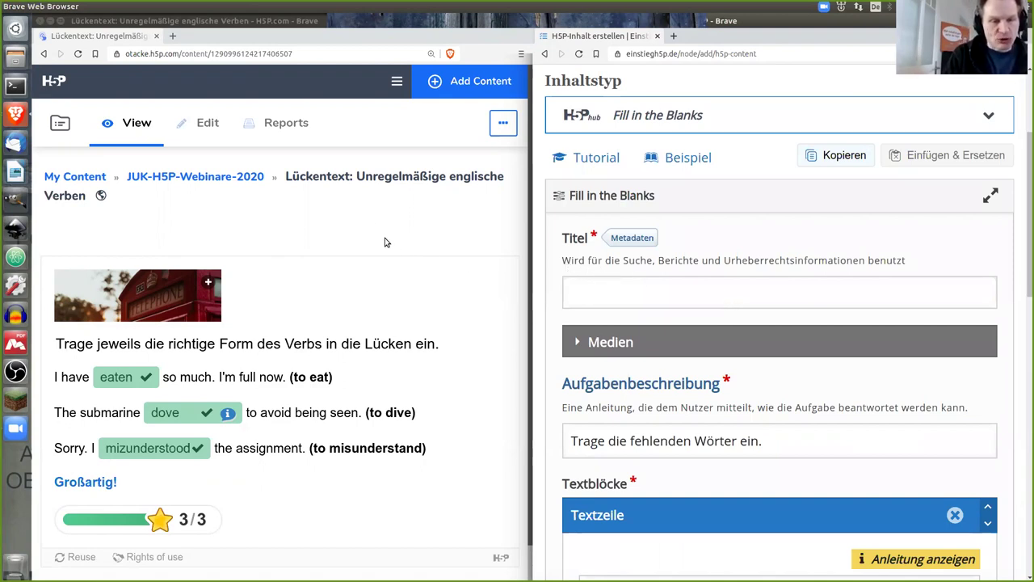
- Copy the example exercise's title "Lückentext: Unregelmäßige englische Verben" into the new content's Titel field
drag(283, 177, 84, 199)
key(ctrl+c)
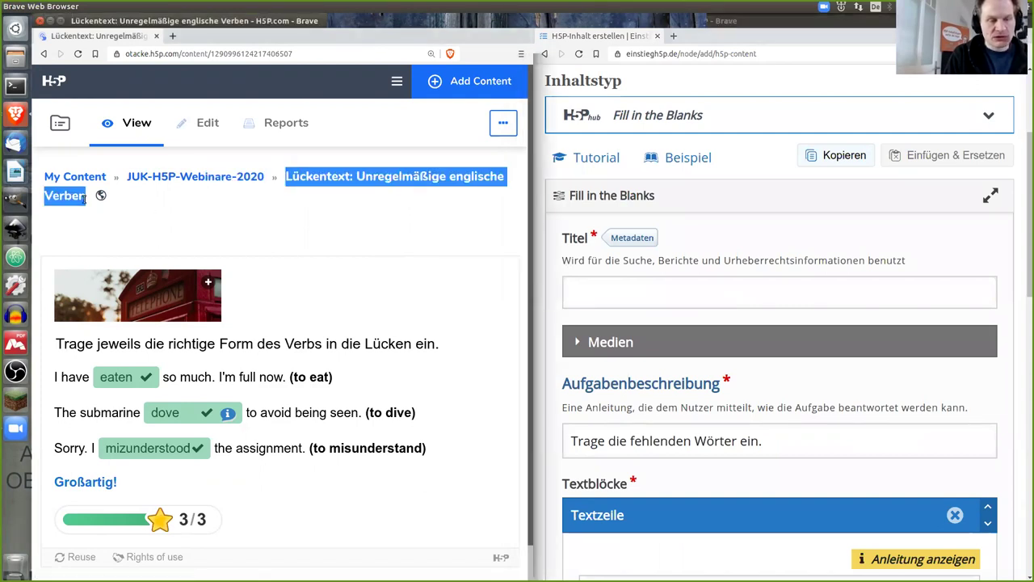
click(598, 293)
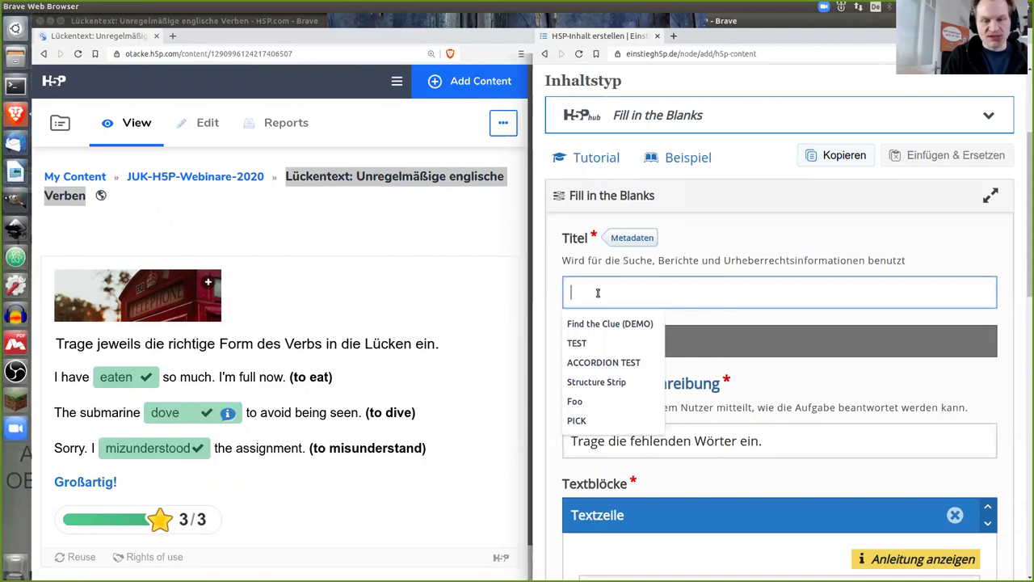
key(ctrl+v)
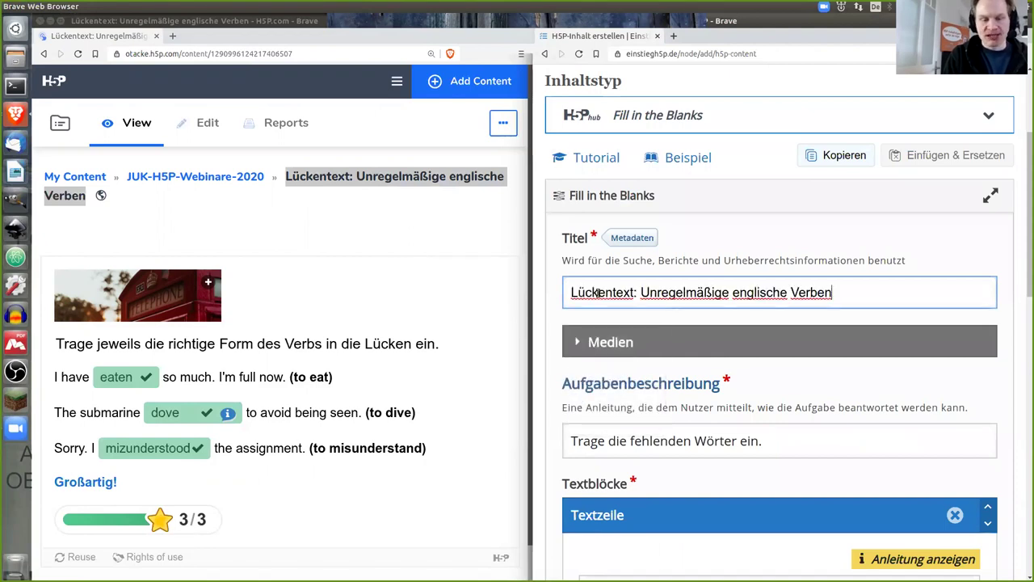
- View the example's picture enlarged and shrink it again, and set the new exercise's media type (Medien) to Image
click(208, 285)
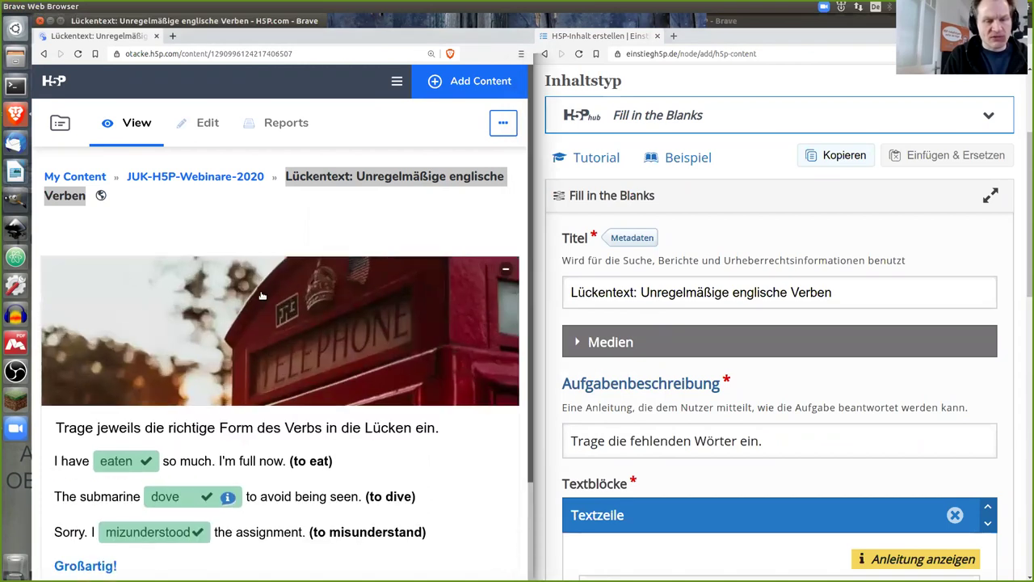
click(504, 268)
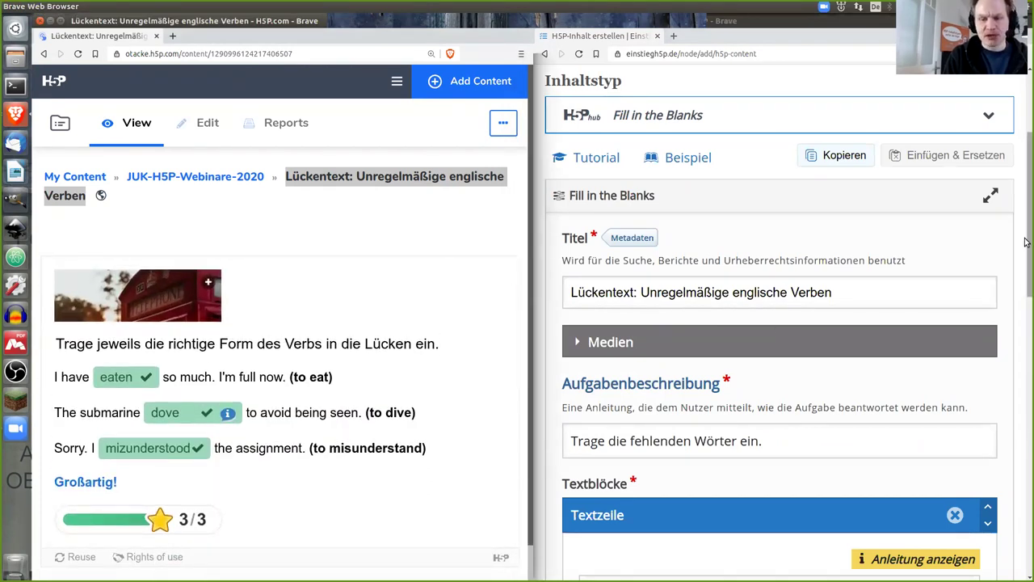
drag(1025, 277, 1024, 314)
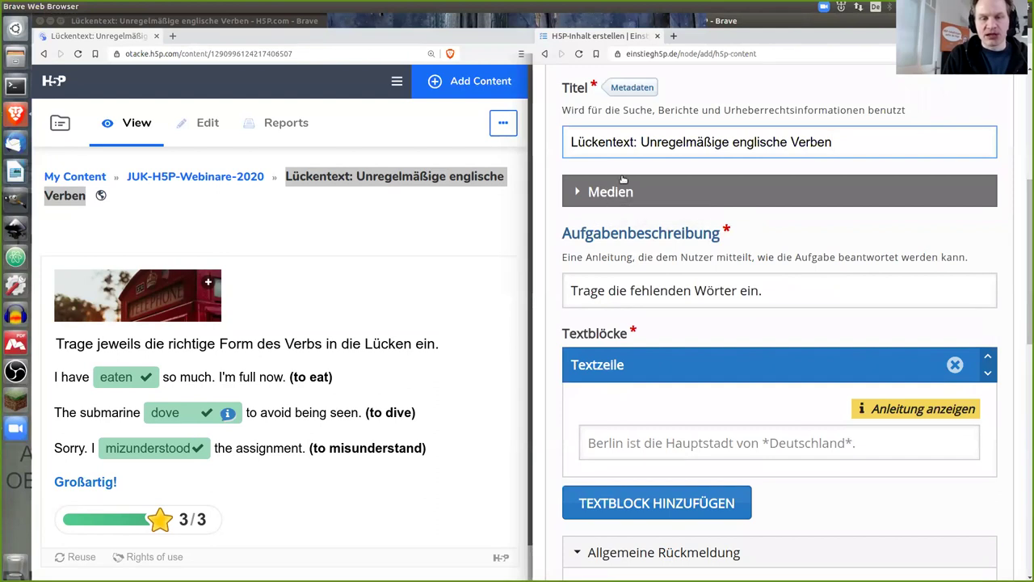
click(611, 194)
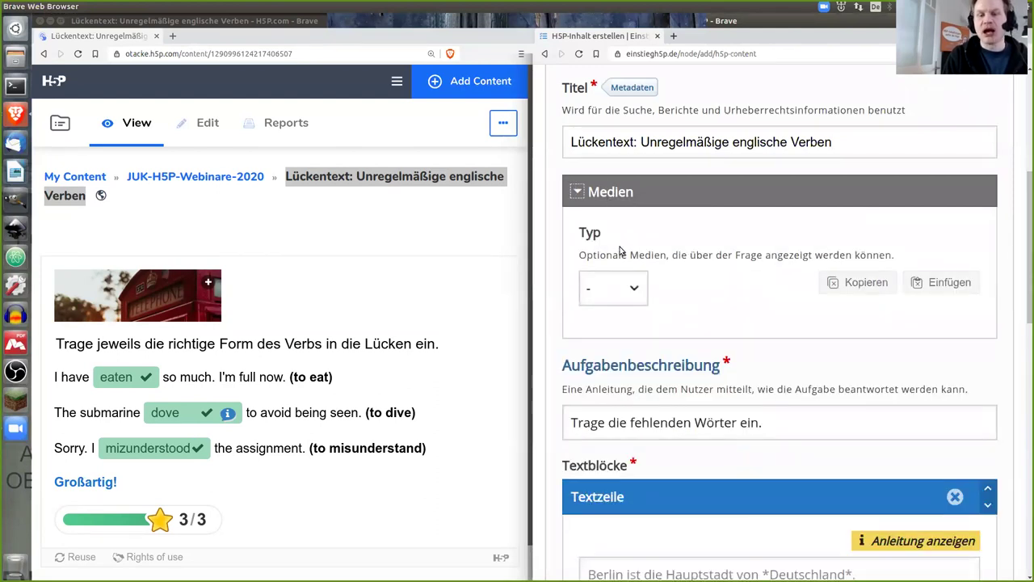
click(635, 292)
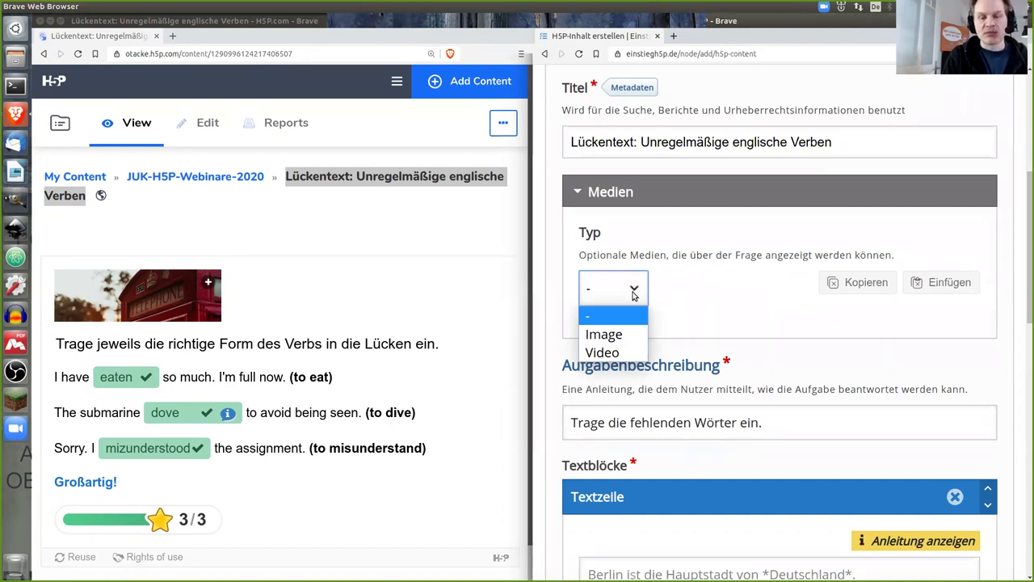
click(619, 335)
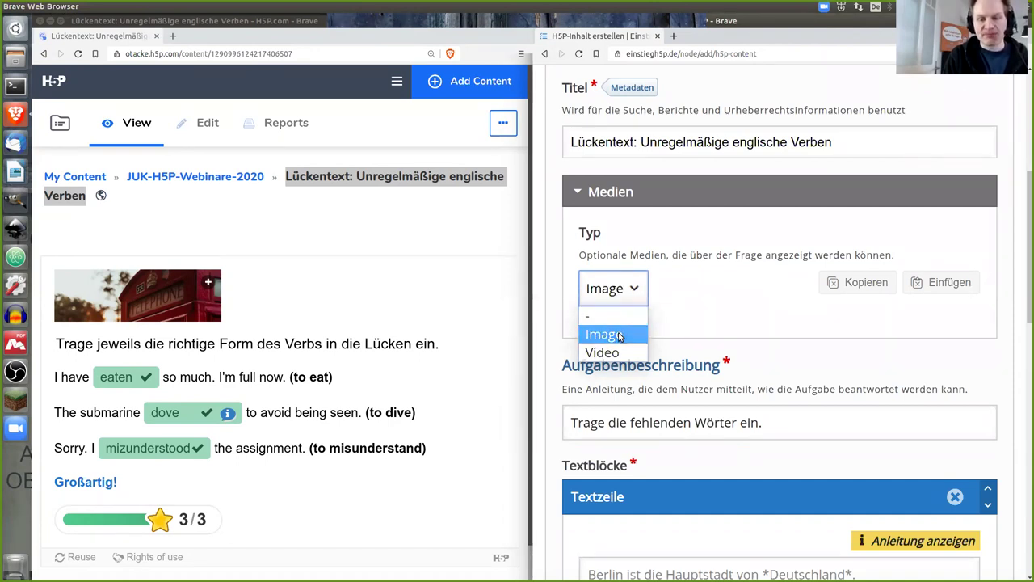
- Add the red_telephone JPG from the Desktop folder as the exercise's picture (Bild)
drag(1028, 276, 1026, 305)
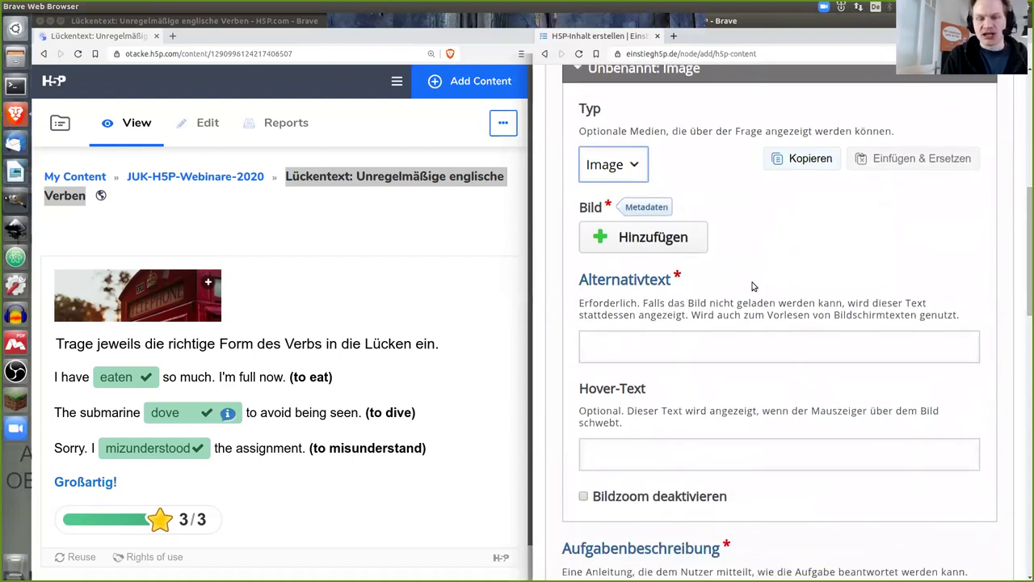
click(646, 243)
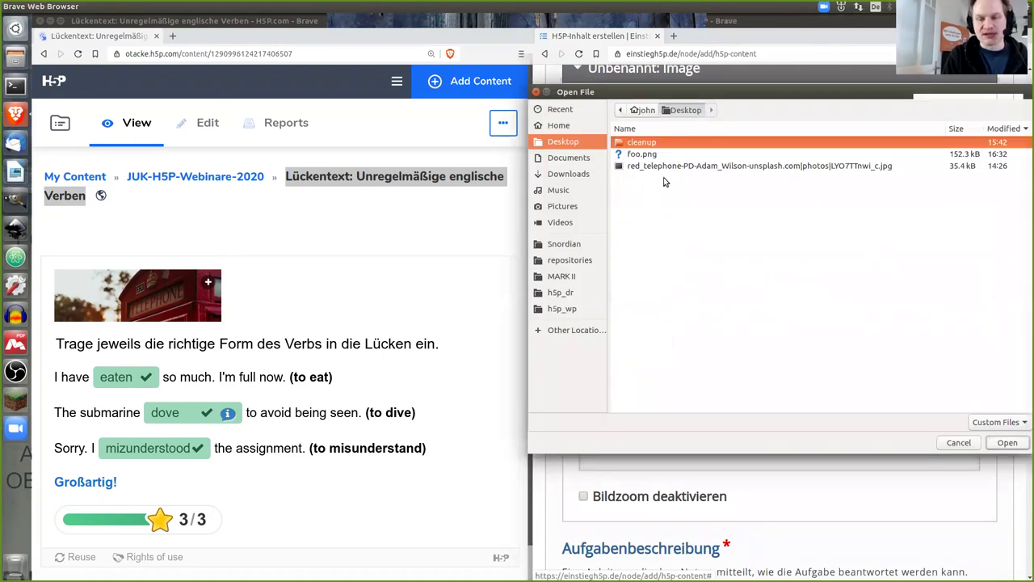
click(675, 167)
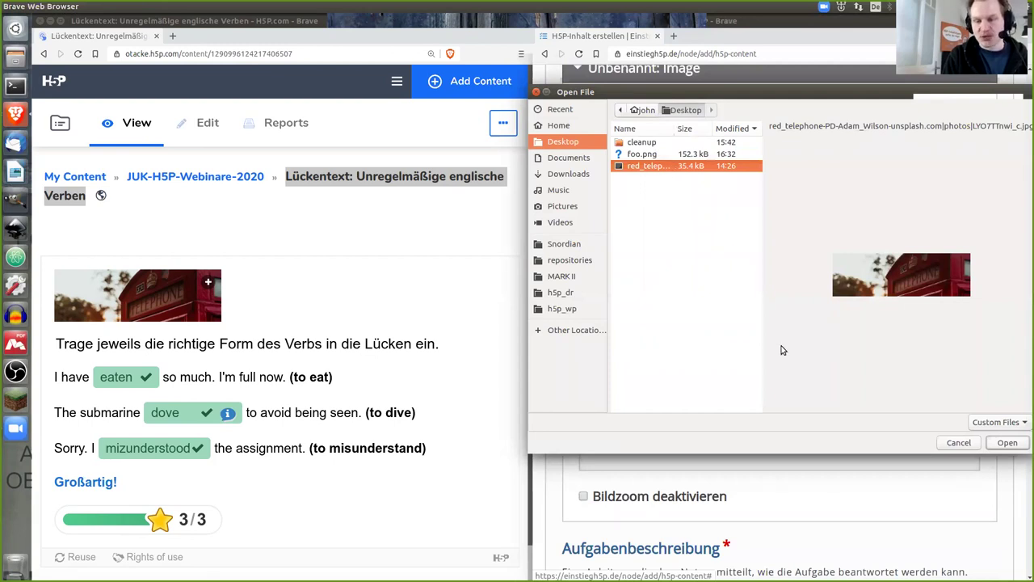
click(1006, 441)
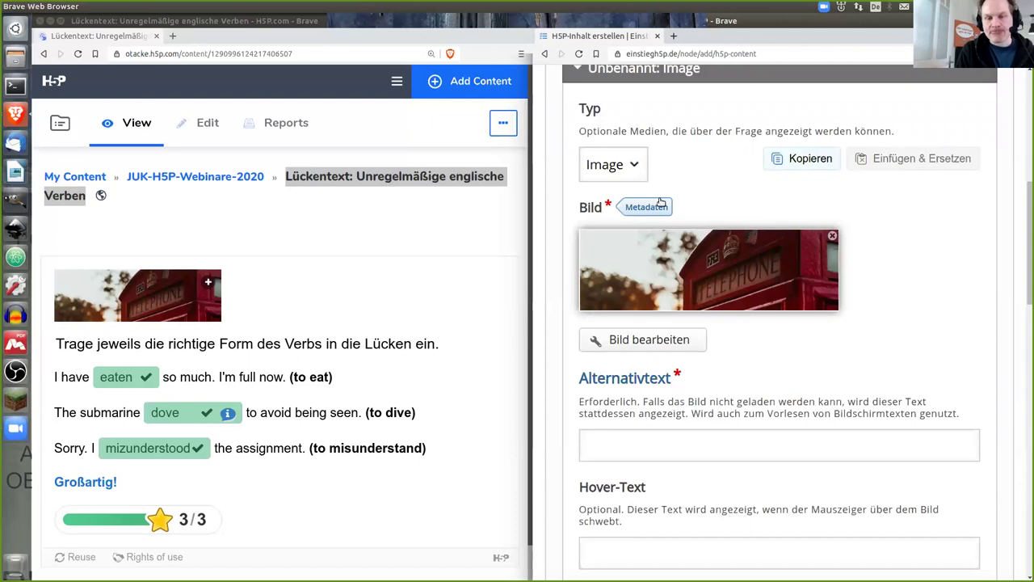
- Copy the picture title "Red Telephone" from the example's rights of use into the Titel of the new picture's metadata
click(639, 211)
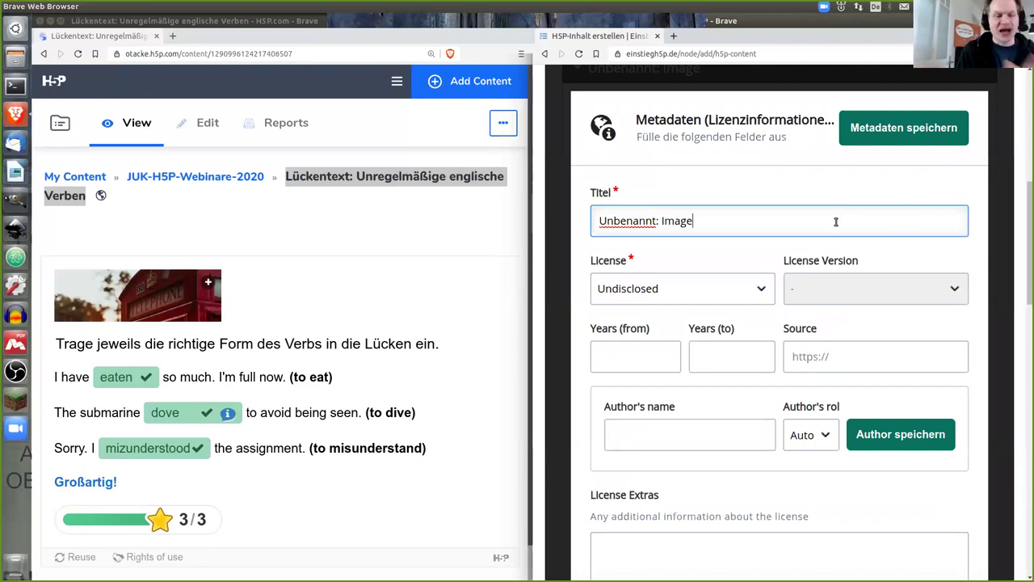
click(428, 279)
scroll(428, 279, down, 1)
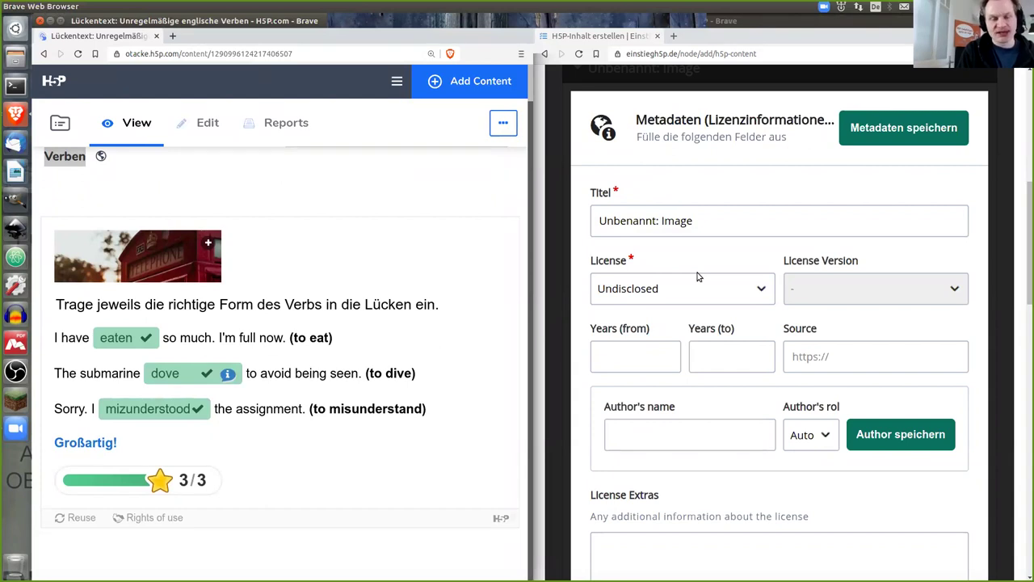
click(141, 521)
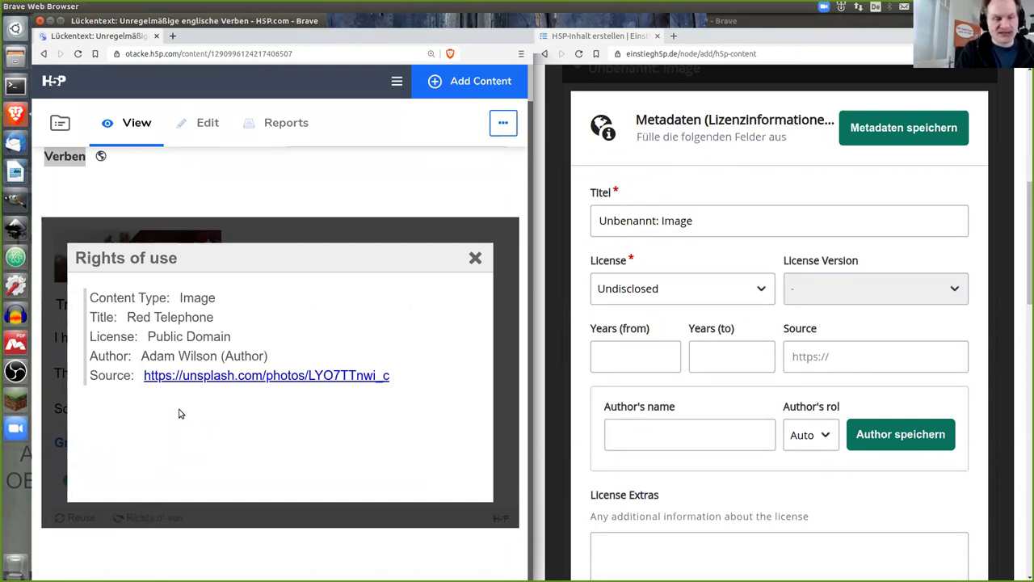
drag(127, 317, 234, 315)
key(ctrl+c)
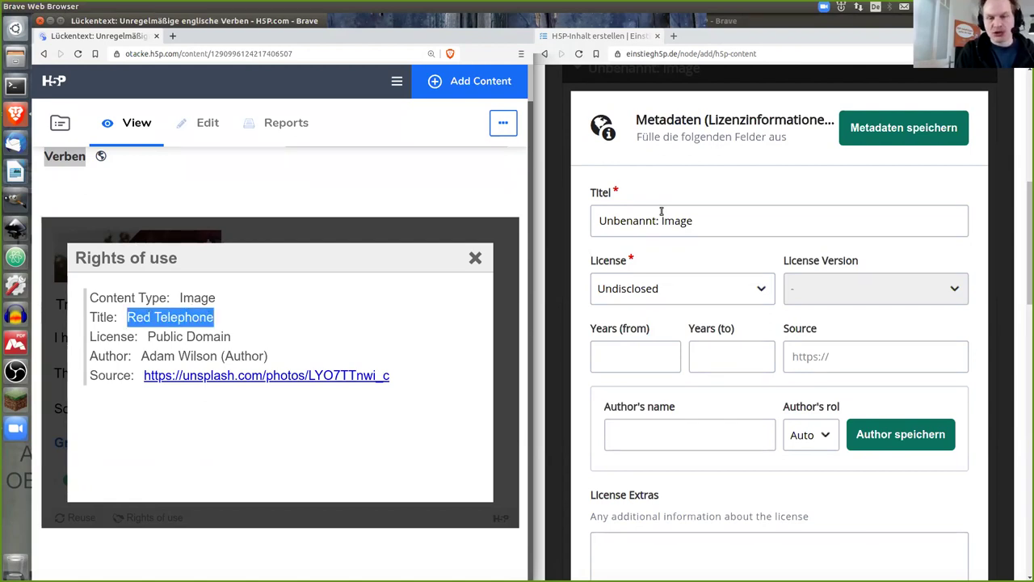
triple_click(719, 223)
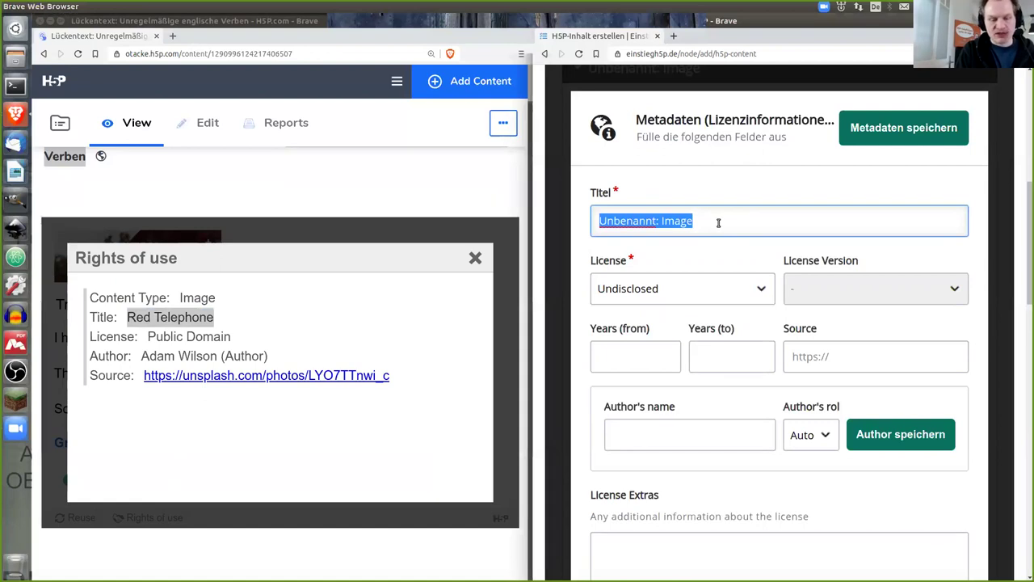
key(ctrl+v)
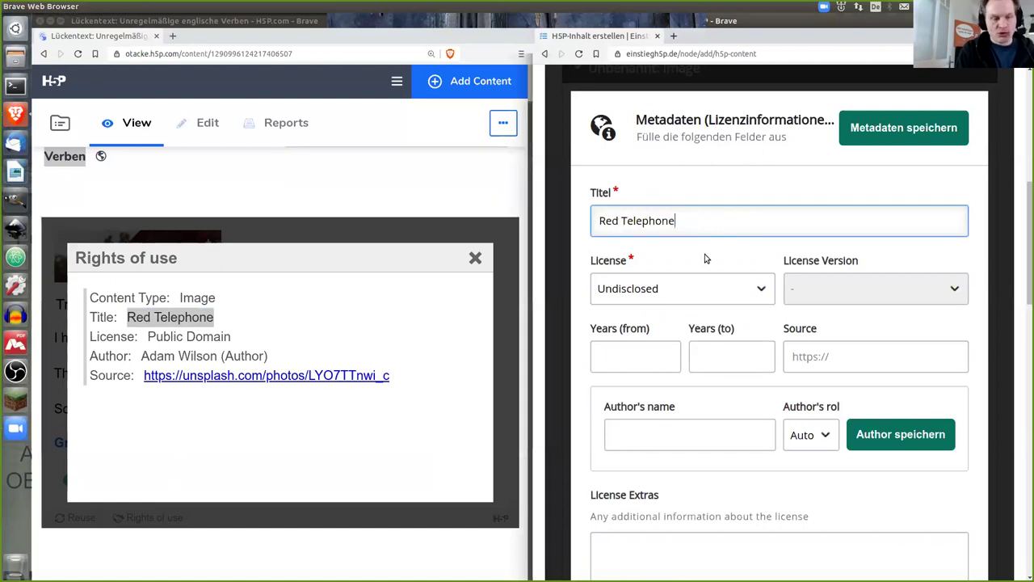
- Set the picture's license to Public Domain and copy the author's name from the example's rights of use into the metadata
click(738, 291)
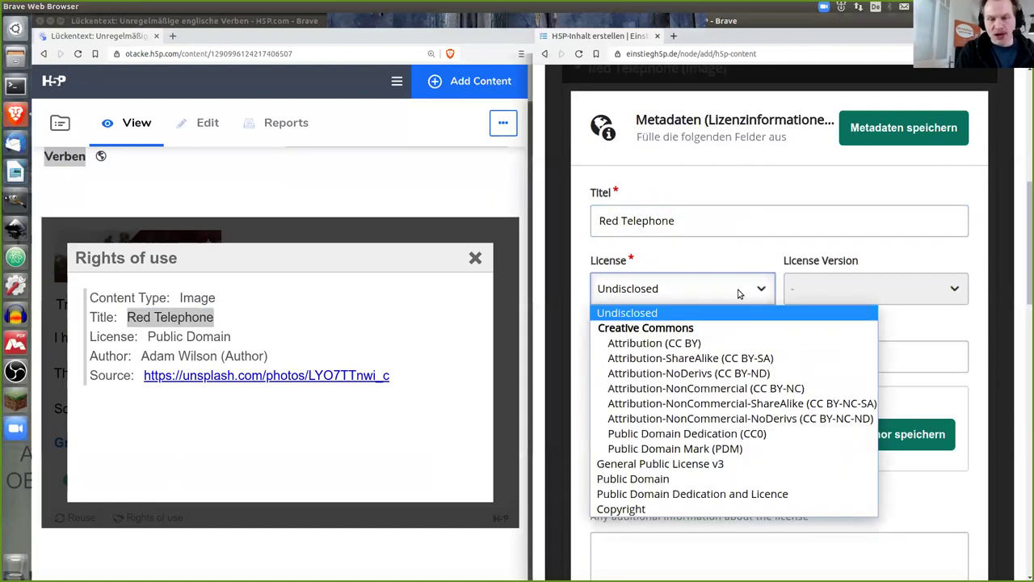
click(661, 479)
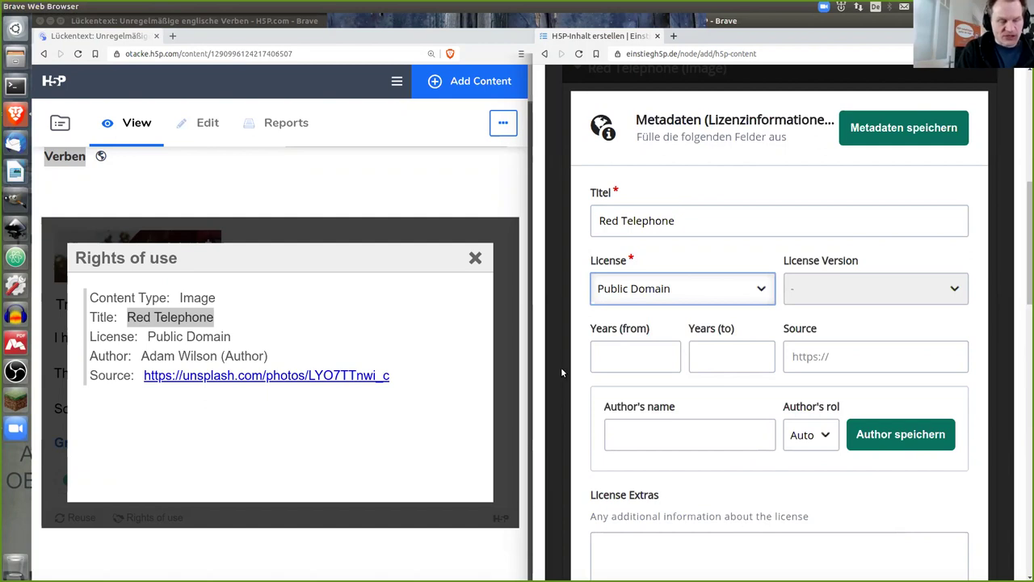
drag(143, 356, 216, 357)
key(ctrl+c)
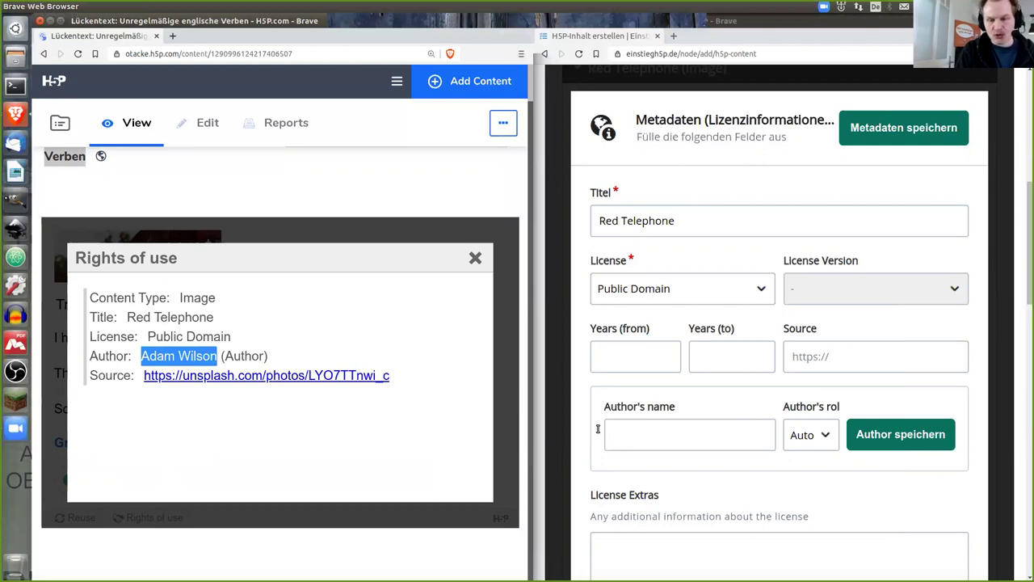
click(627, 431)
key(ctrl+v)
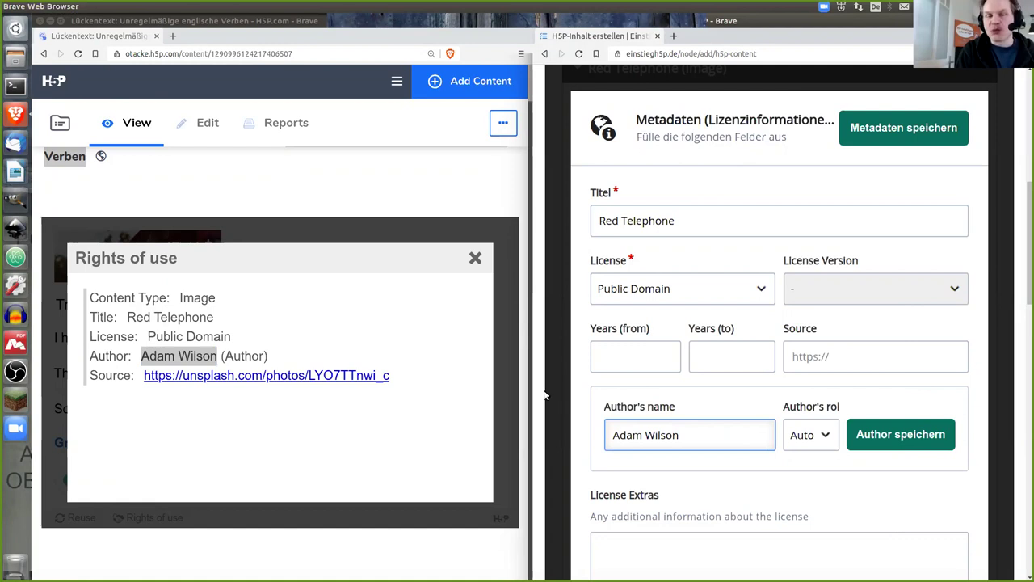
click(447, 380)
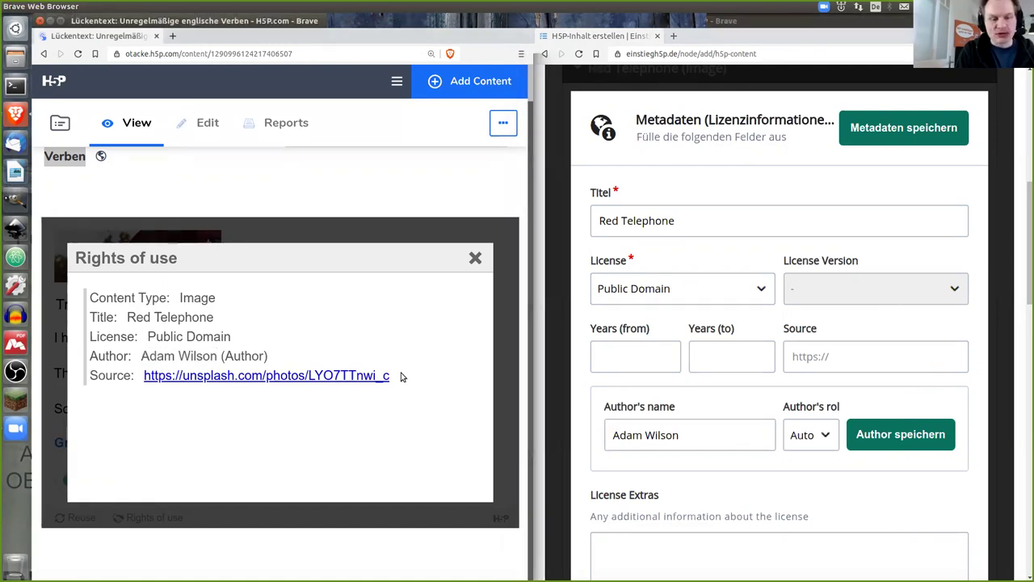
drag(402, 377, 145, 376)
key(ctrl+c)
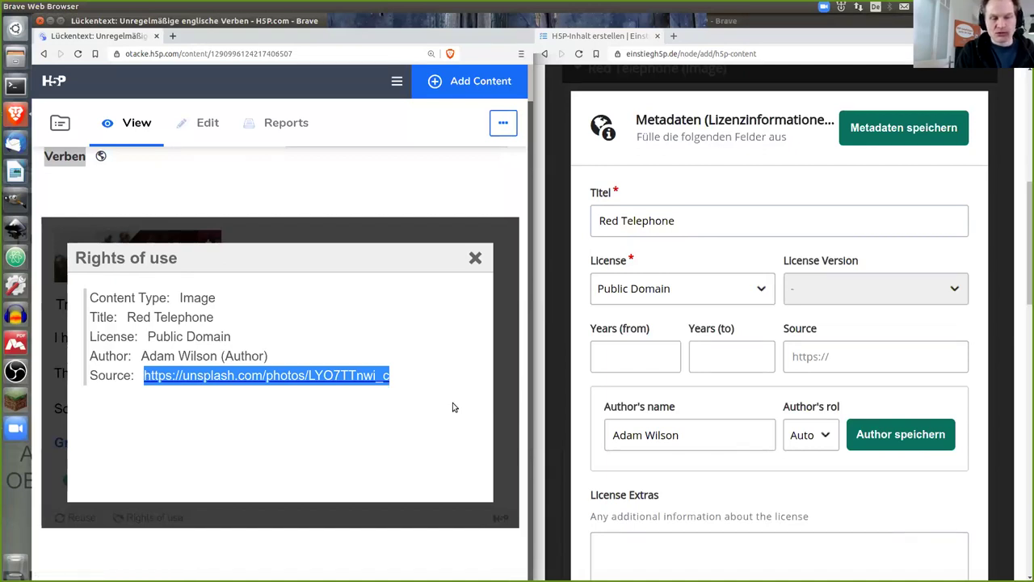
click(809, 357)
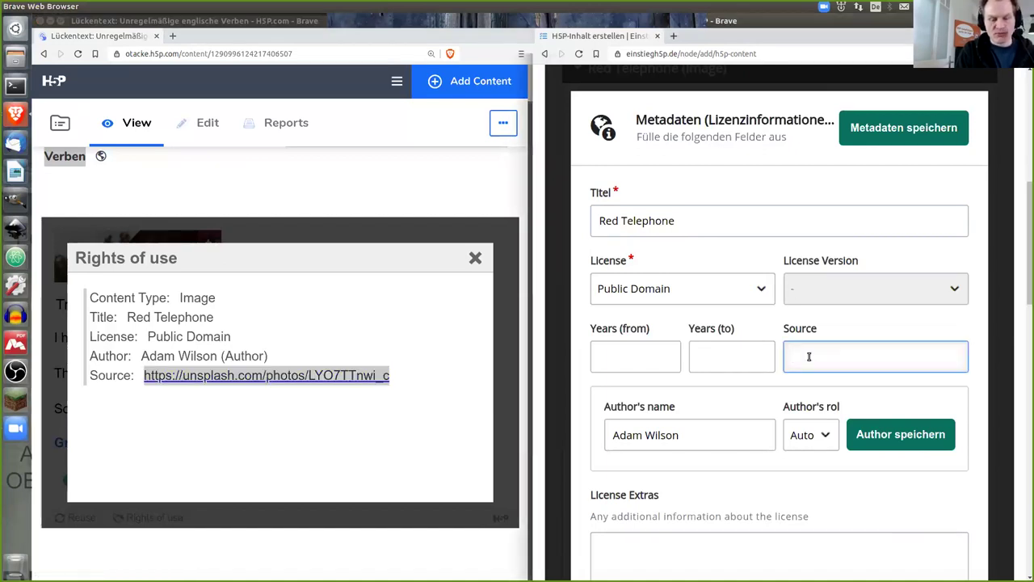
key(ctrl+v)
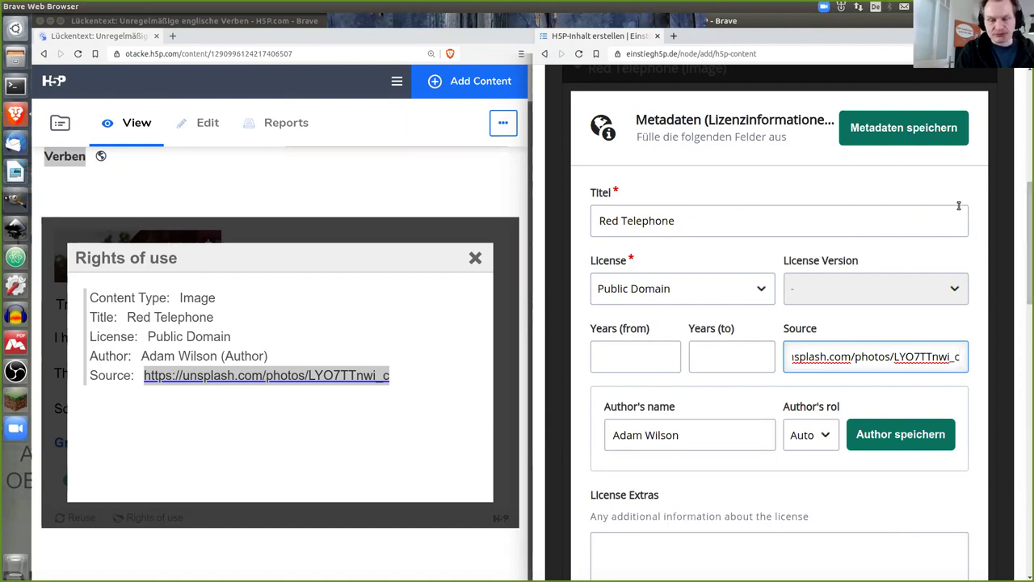
click(874, 131)
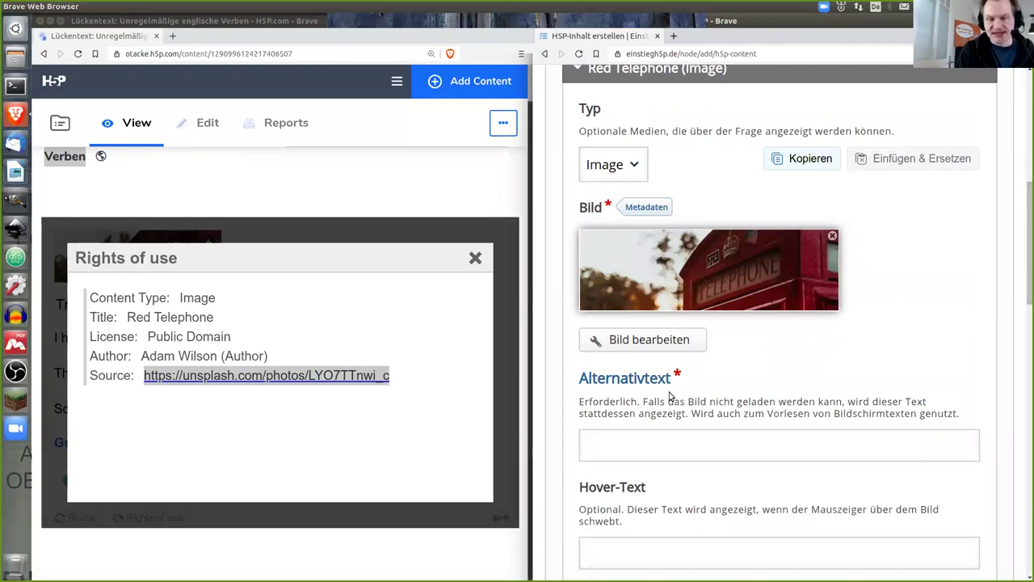
- Enter "Rote Telefonzelle" as the picture's alternative text (Alternativtext)
click(711, 396)
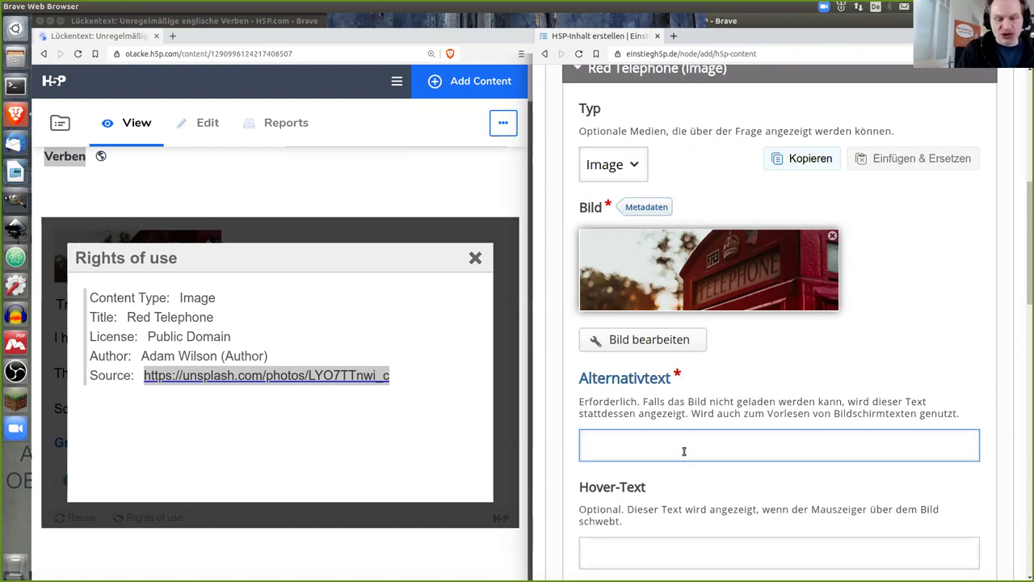
text(Rote T)
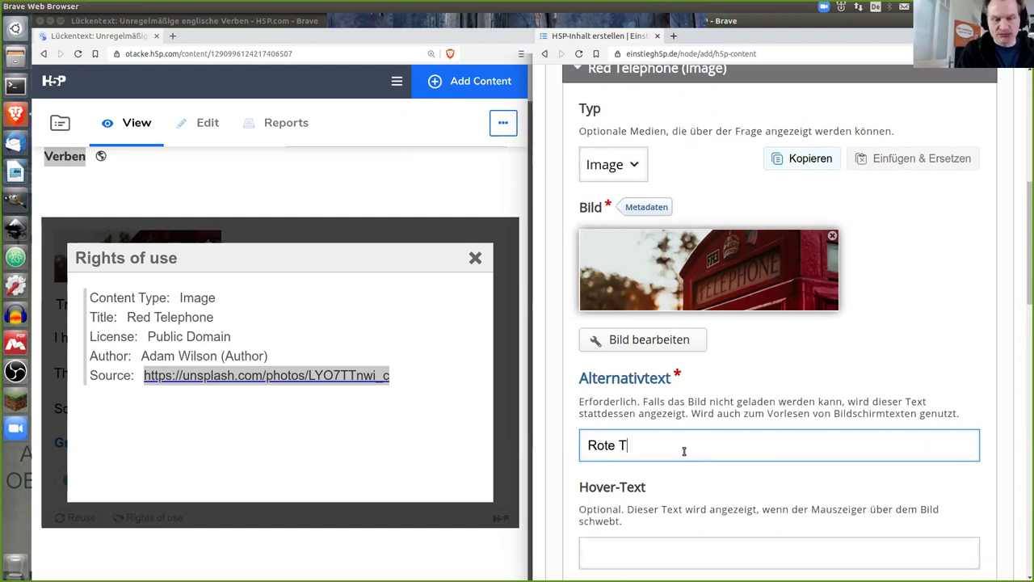
text(elefonzelle)
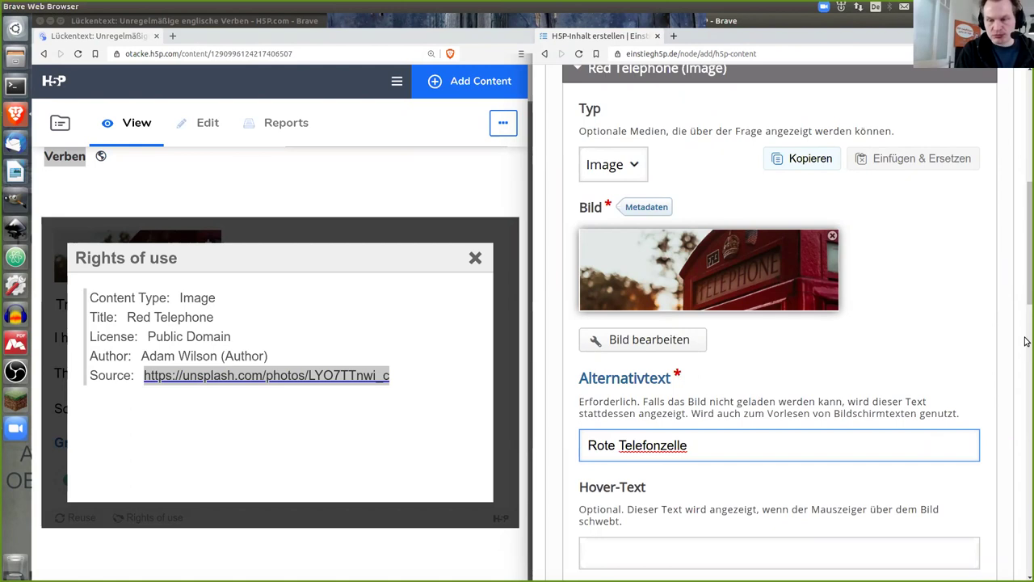
scroll(1026, 298, down, 1)
scroll(1026, 297, down, 2)
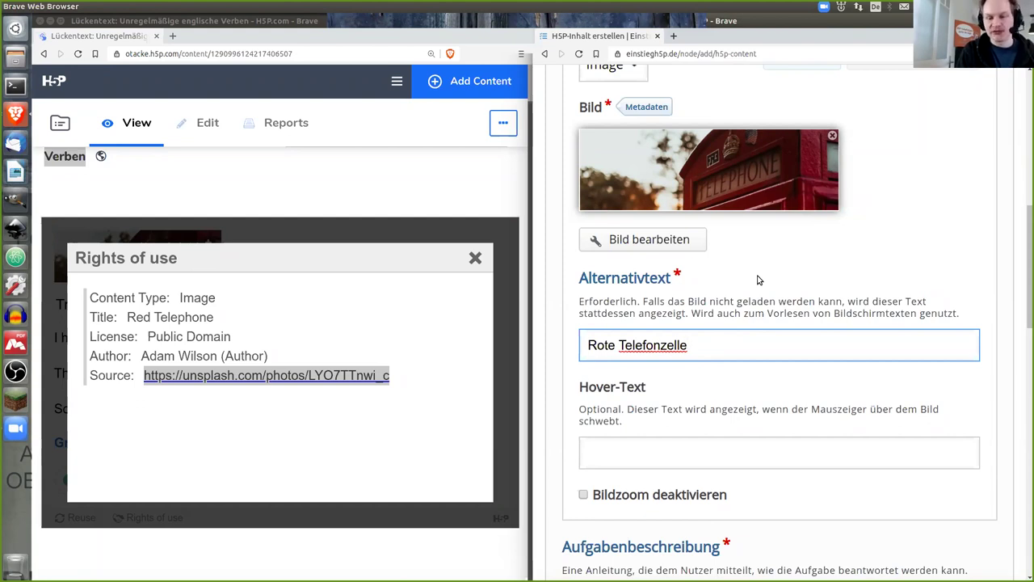
click(947, 295)
click(802, 348)
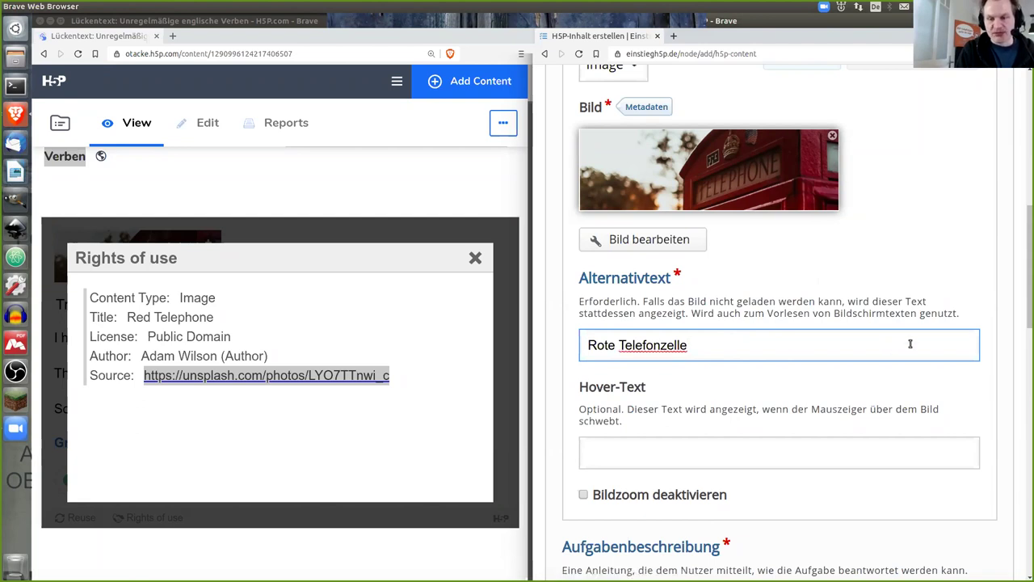
- Replace the Aufgabenbeschreibung with the example's instruction "Trage jeweils die richtige Form des Verbs in die Lücken ein."
drag(1025, 281, 1020, 379)
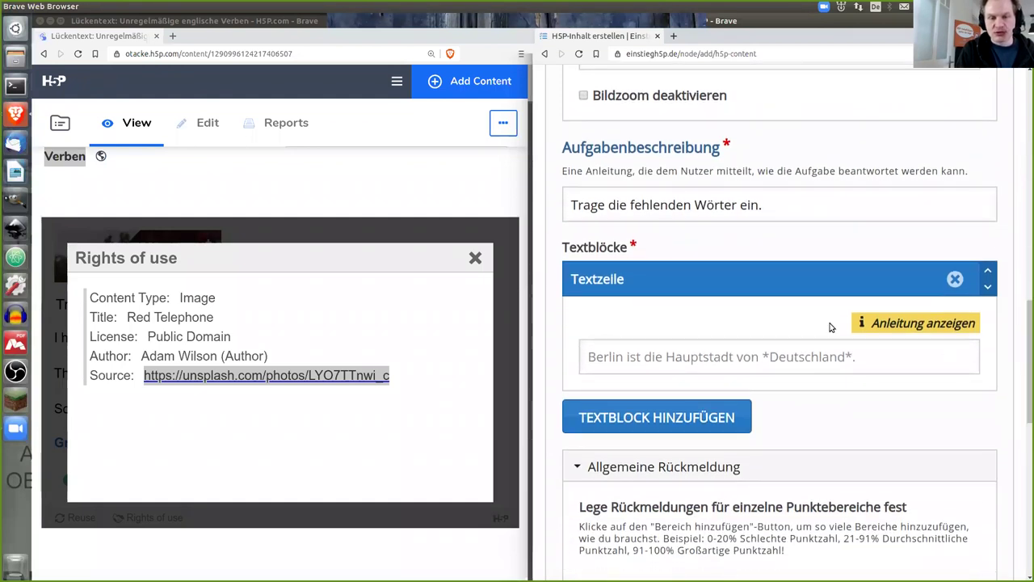
click(475, 258)
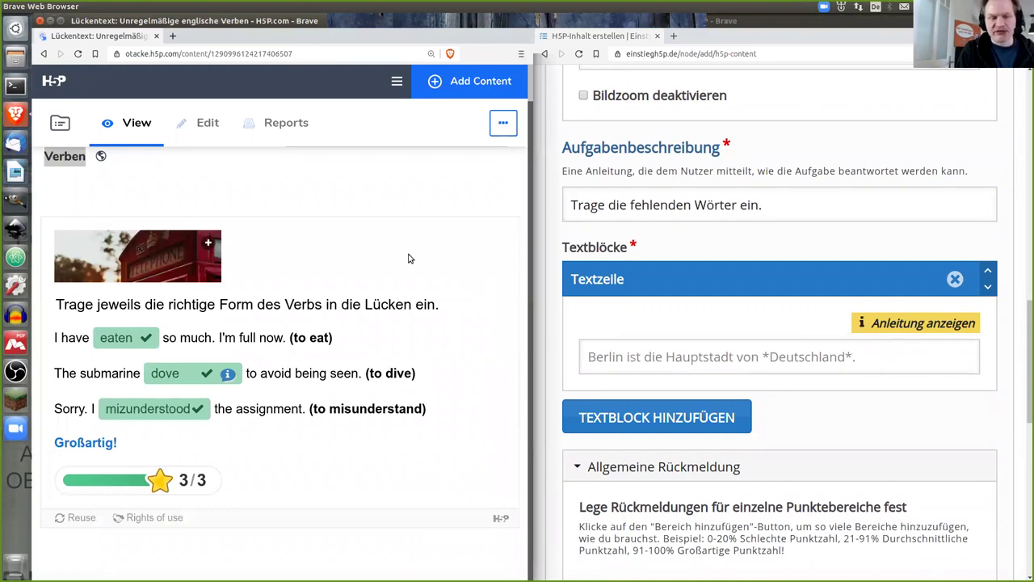
drag(55, 305, 443, 307)
key(ctrl+c)
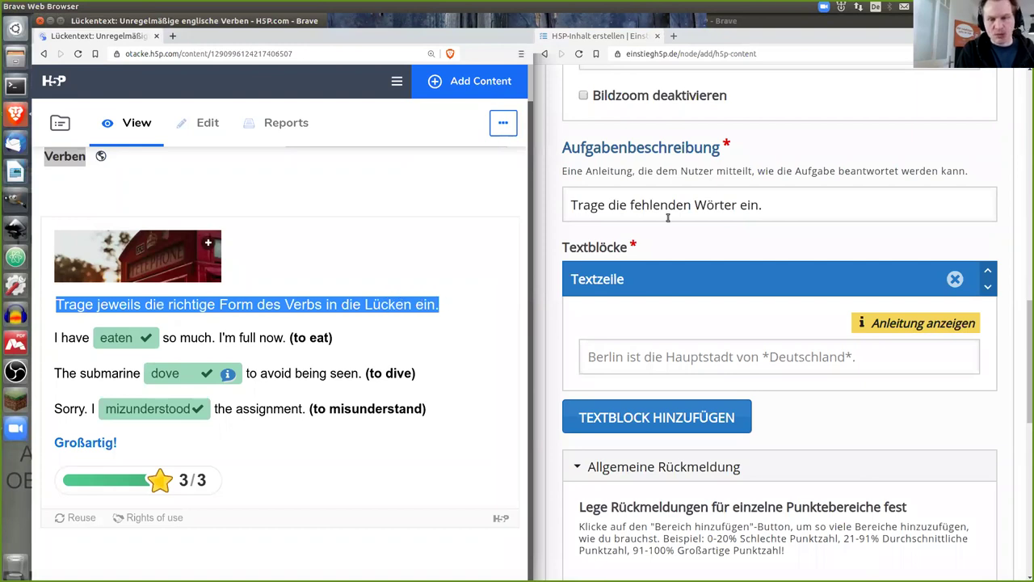
click(735, 205)
drag(751, 243, 628, 244)
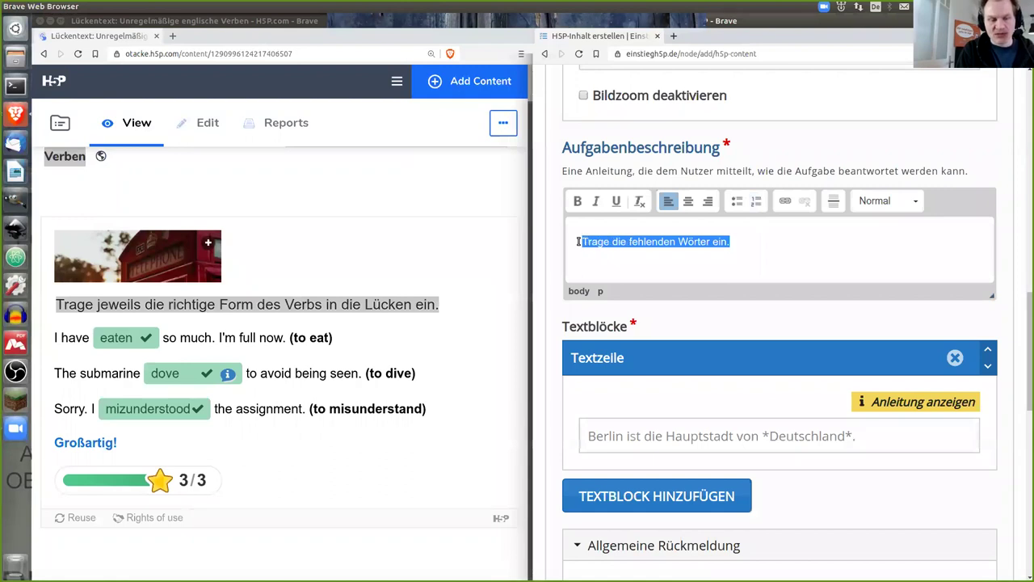
key(ctrl+v)
key(Home)
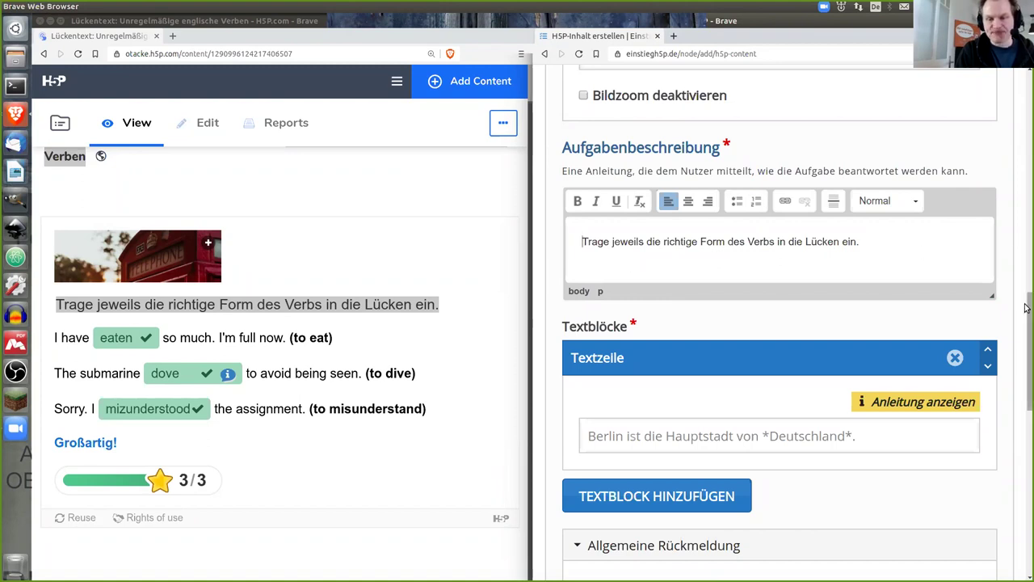
- Reload the example exercise and enter "I have eaten so much. I'm full now. (to eat)" in the first Textzeile
drag(1027, 314, 1026, 354)
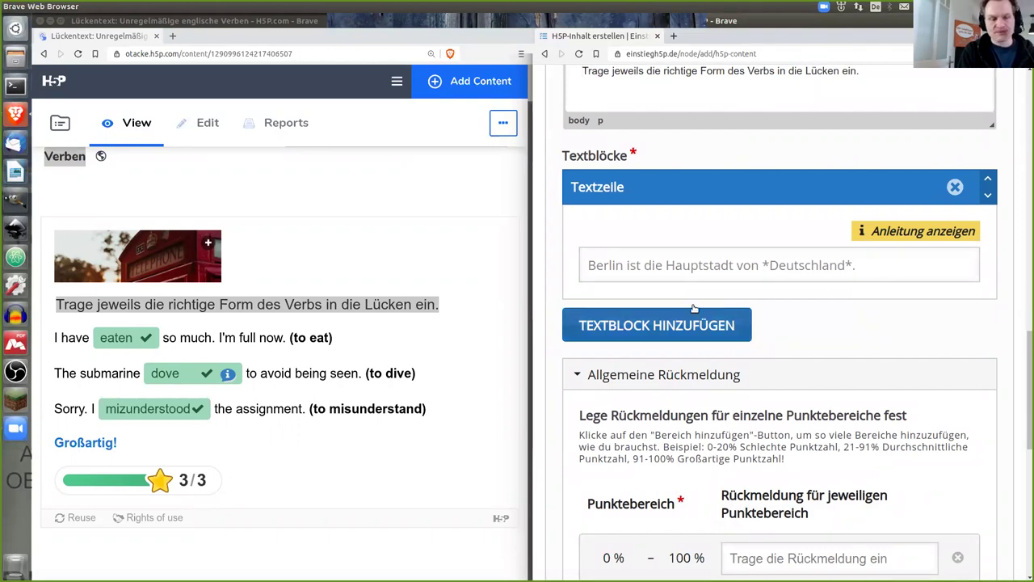
click(439, 270)
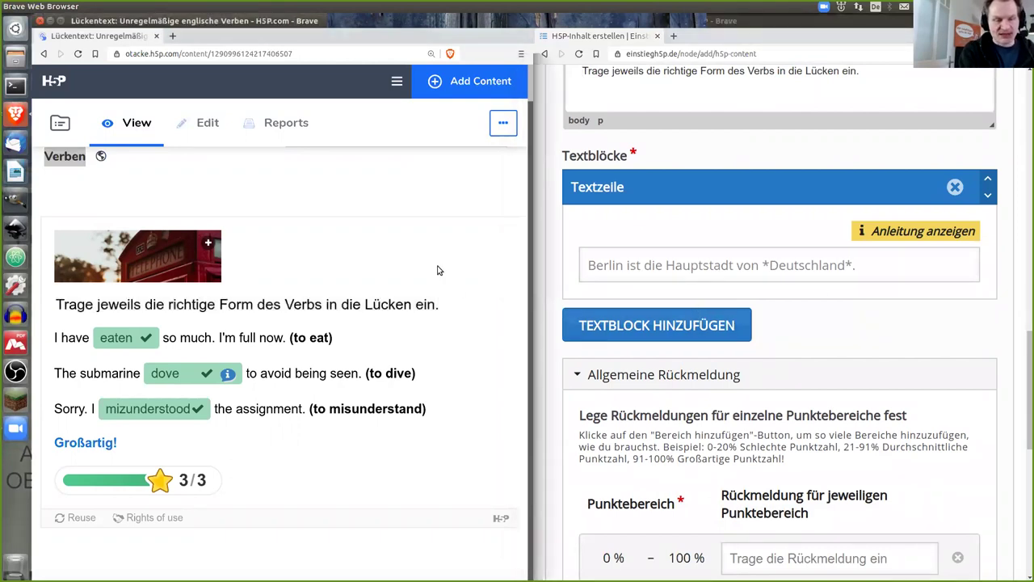
key(F5)
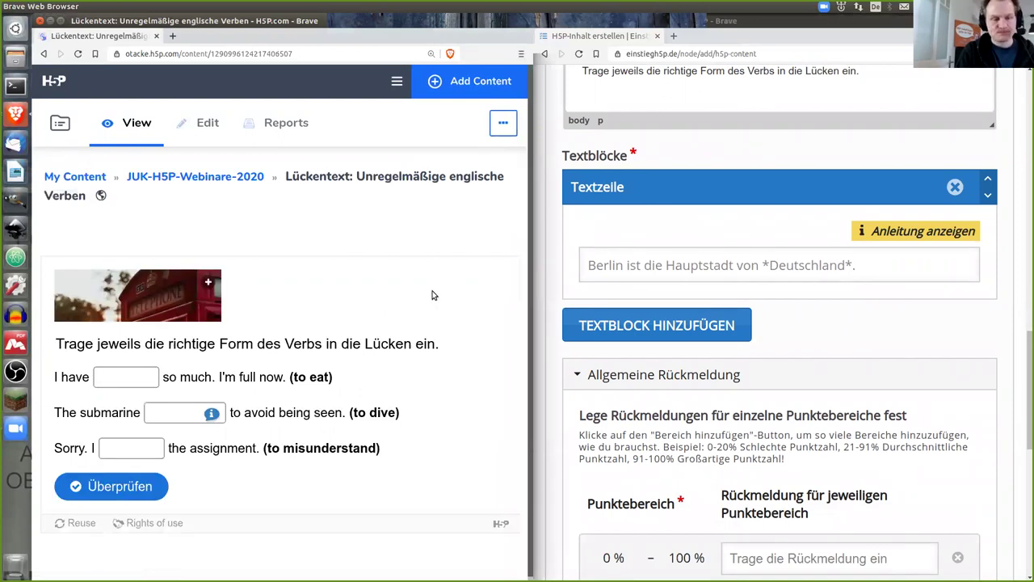
click(634, 271)
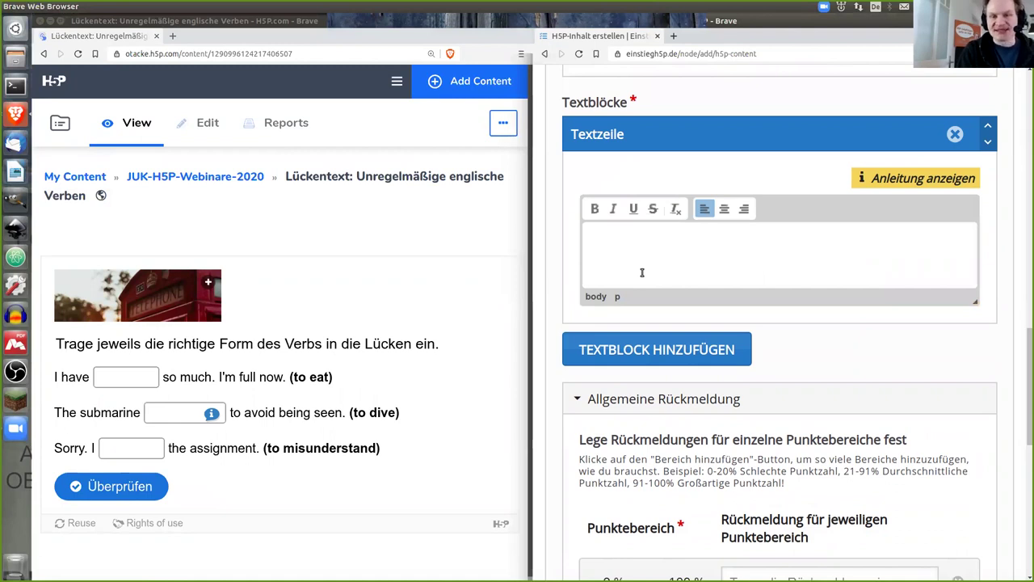
text(I have eaten so much. I)
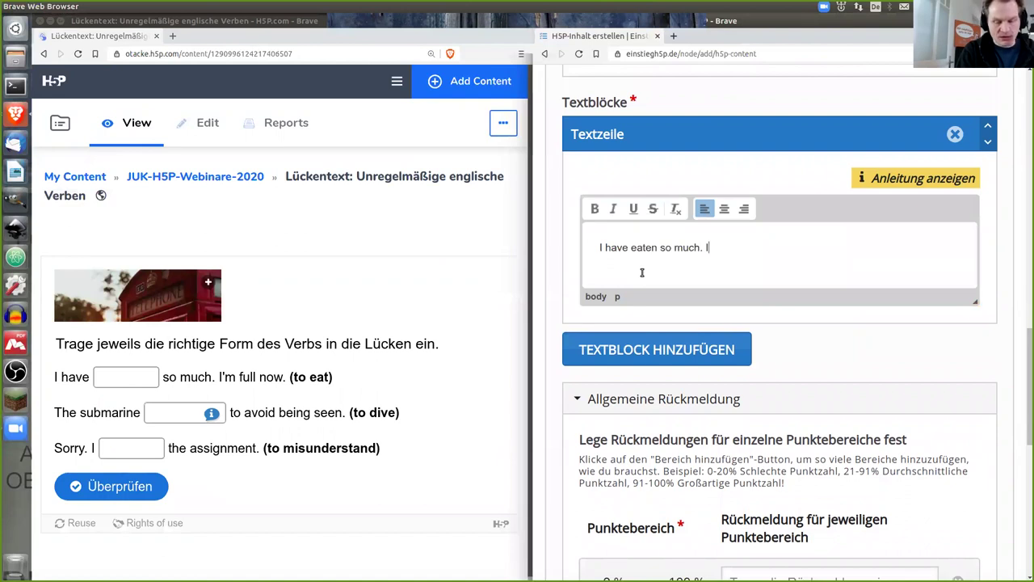
text('m full now.)
text( (to)
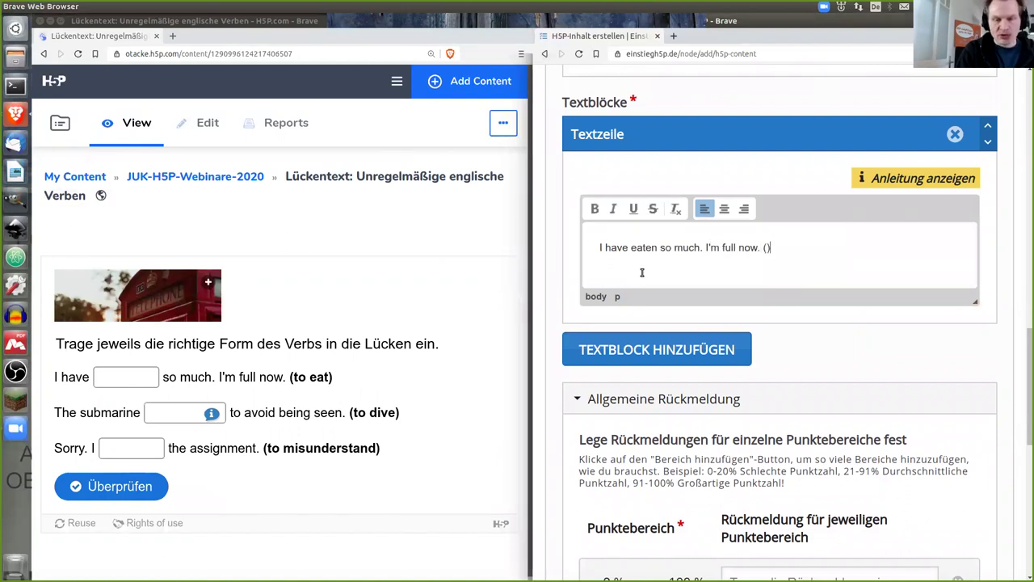
text( e)
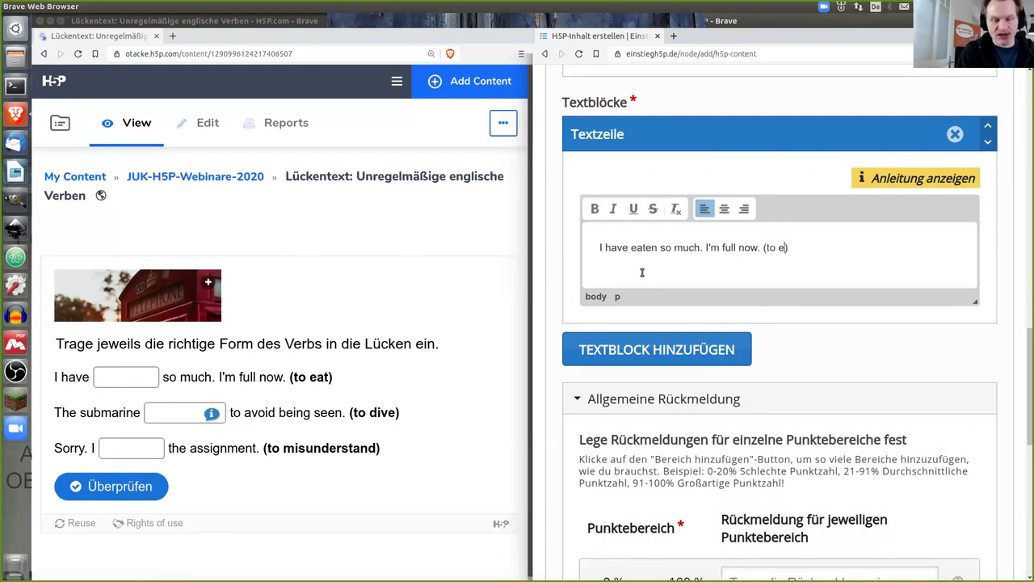
text(at)
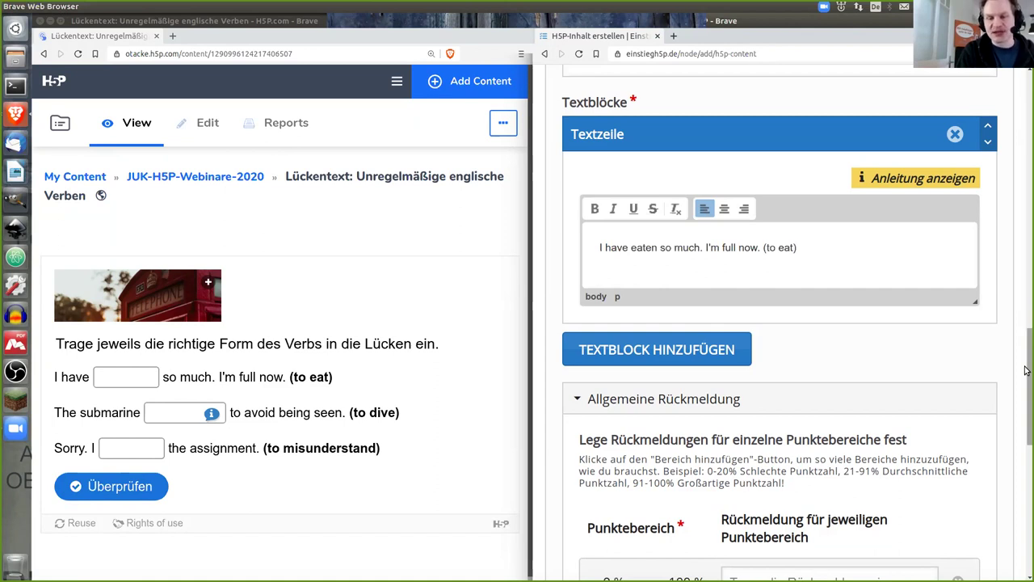
- Mark "eaten" in the Textzeile as a gap by enclosing it in asterisks: "*eaten*"
click(631, 250)
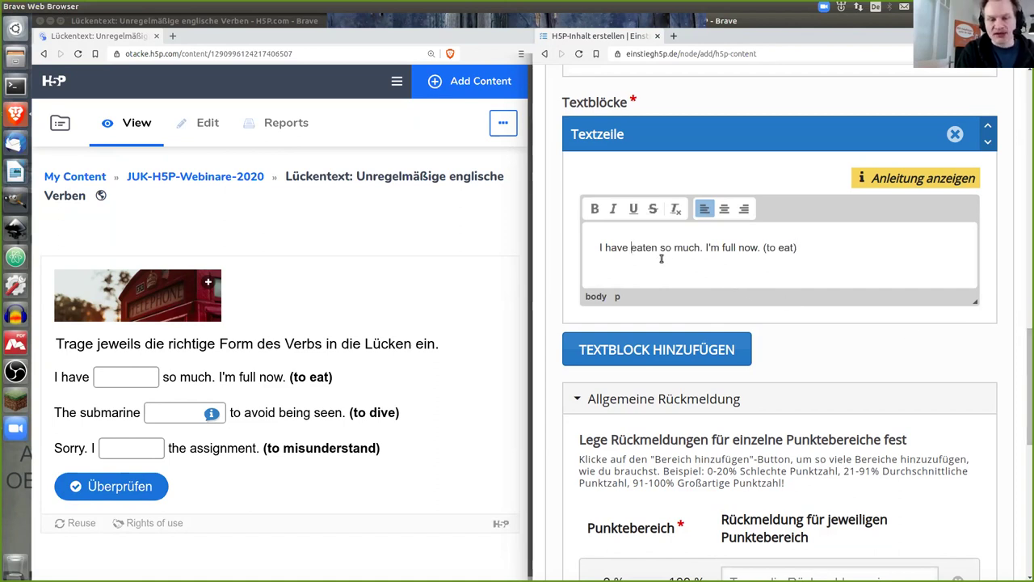
text(*)
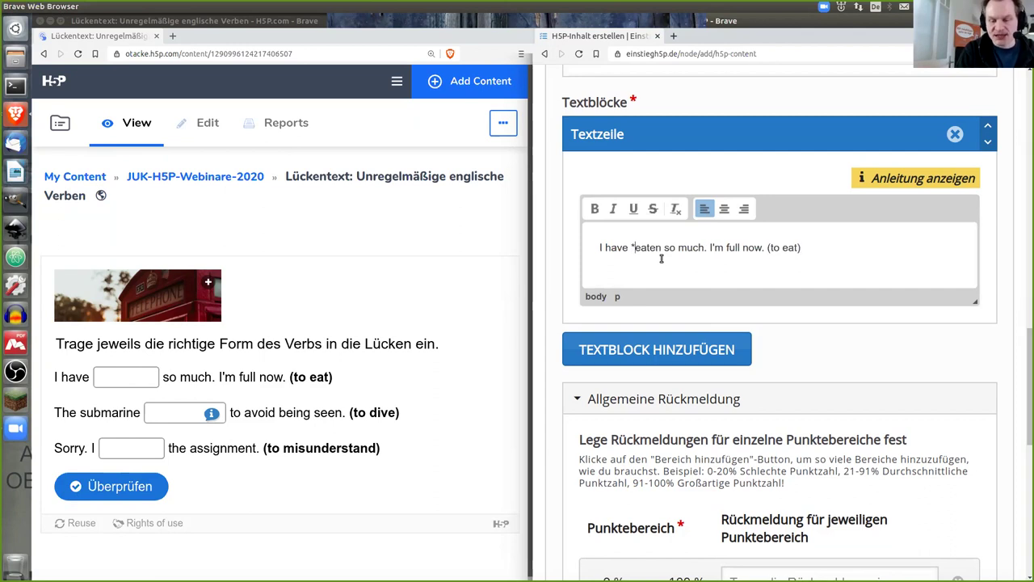
click(661, 257)
text(*)
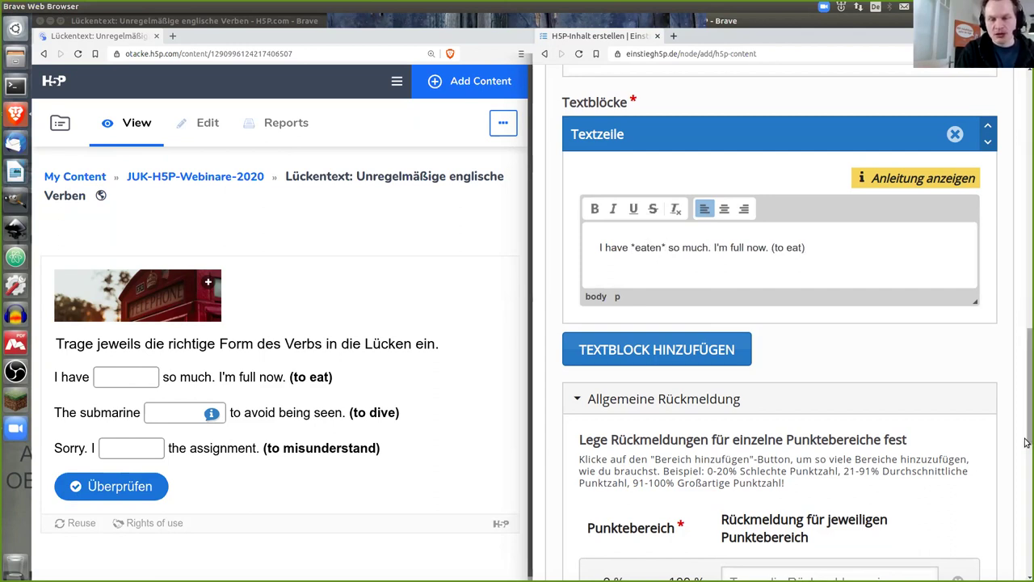
- Save the new H5P content and view the exercise preview
drag(1026, 408, 1028, 501)
click(608, 483)
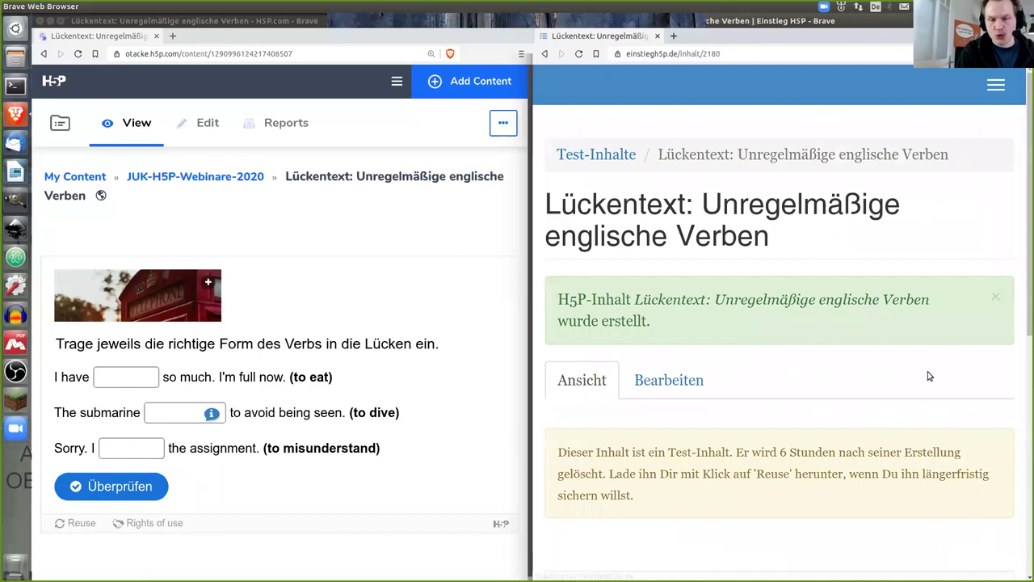
scroll(1026, 277, down, 2)
drag(1025, 277, 1023, 395)
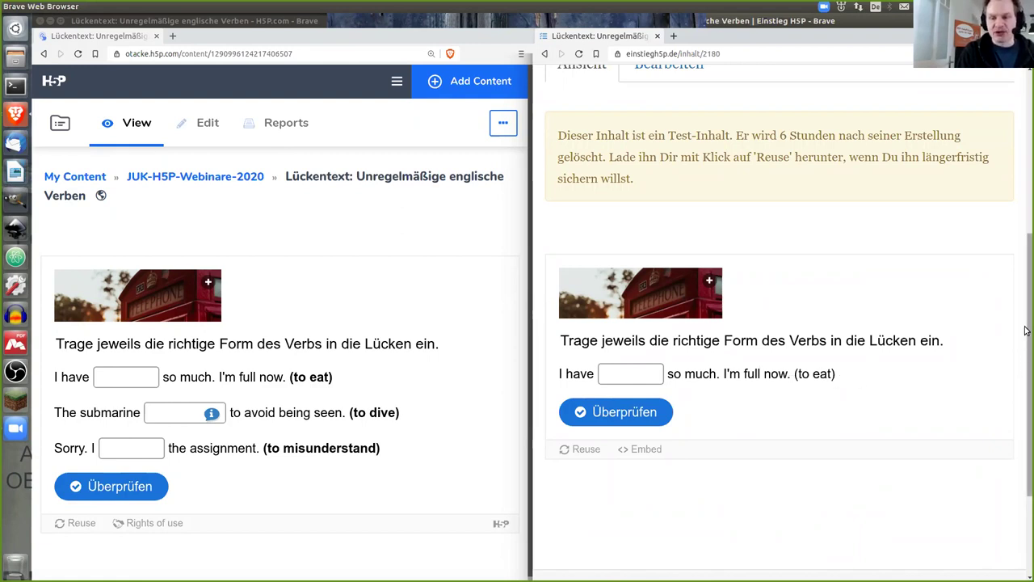
- Reopen the exercise for editing and make "(to eat)" bold in the Textzeile
scroll(1025, 332, up, 2)
click(688, 134)
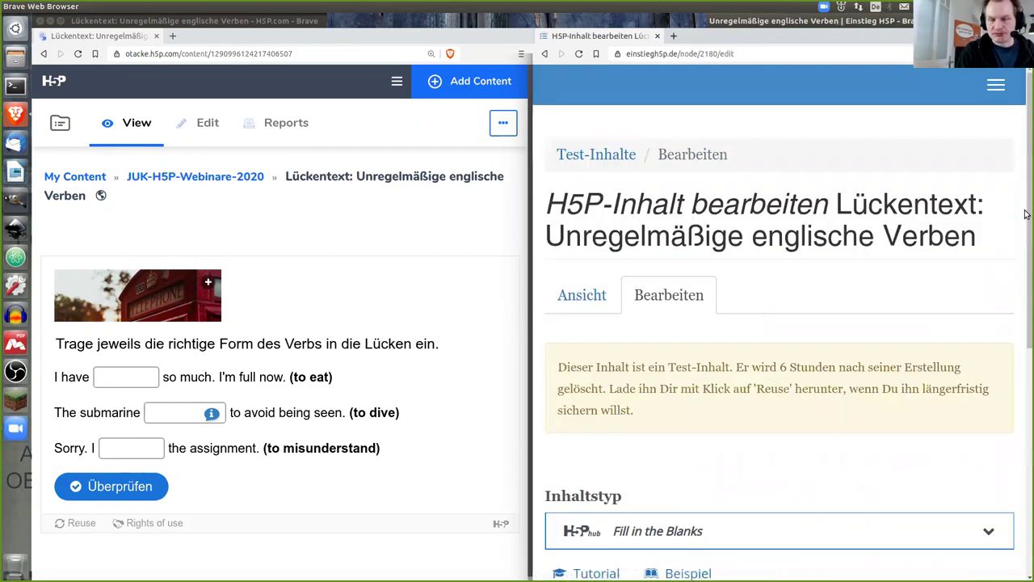
drag(1025, 168, 1013, 389)
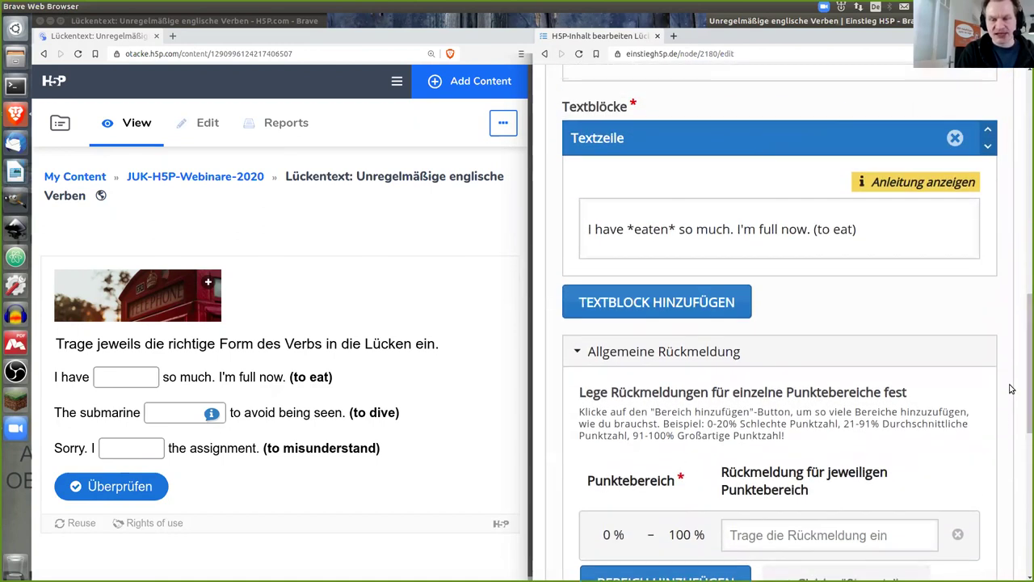
click(881, 233)
key(End)
key(shift+Left)
key(shift+Left)
key(shift+Left)
key(shift+Left)
key(shift+Left)
key(shift+Left)
key(shift+Left)
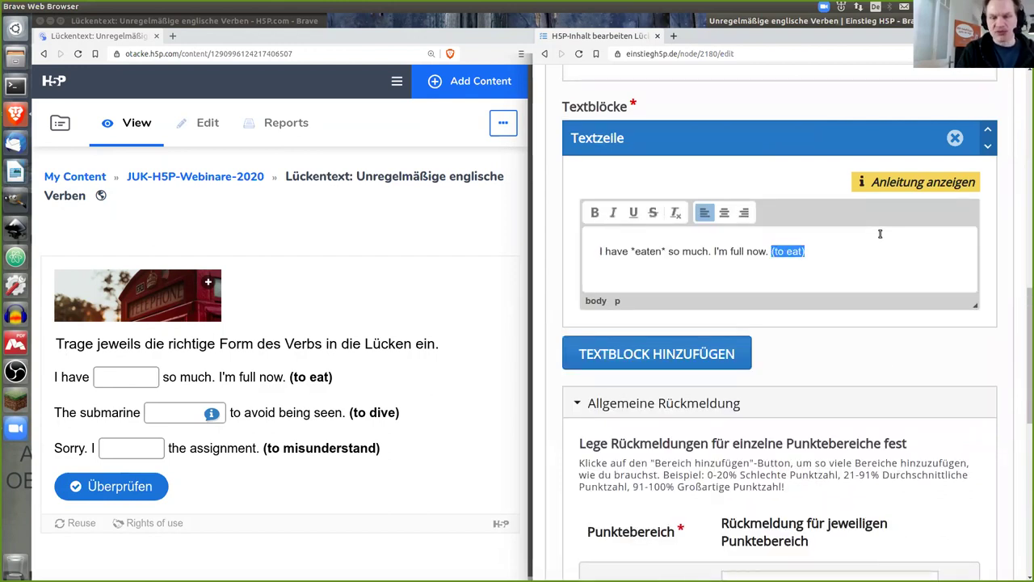
click(595, 212)
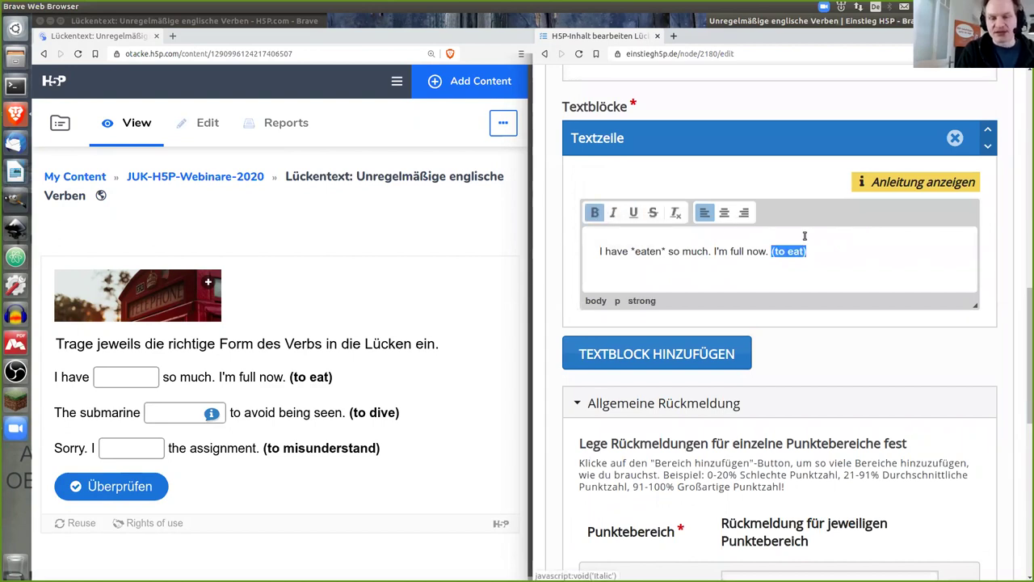
click(834, 250)
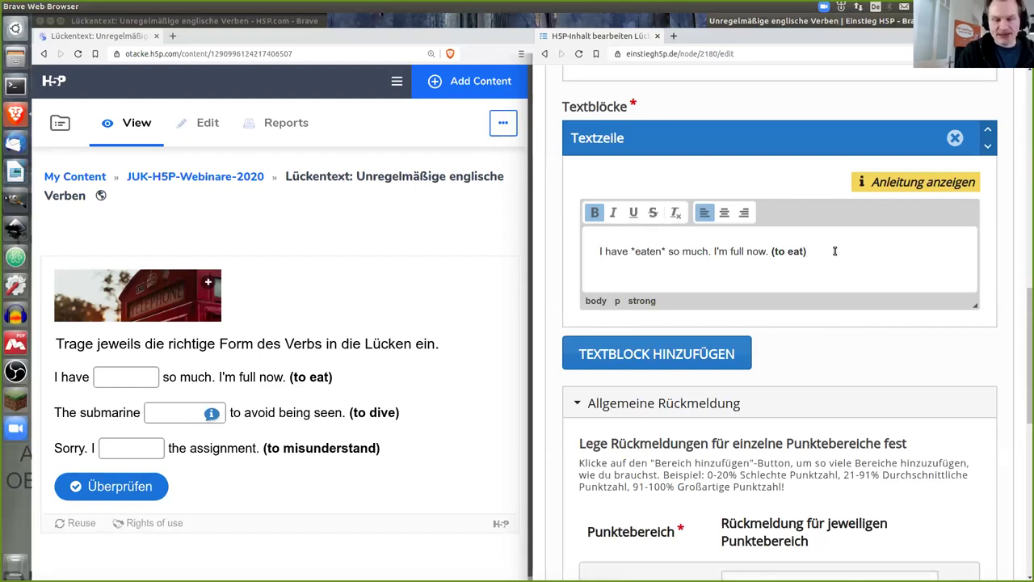
- Start a new paragraph with "The" below the first sentence and remove its bold formatting
key(Return)
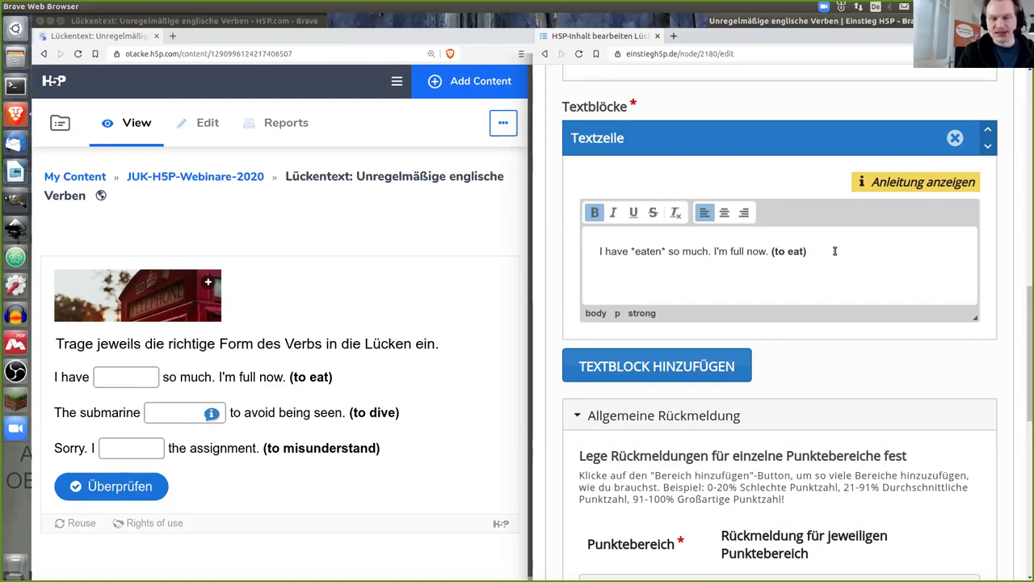
text(The)
key(shift+Left)
key(shift+Left)
key(shift+Left)
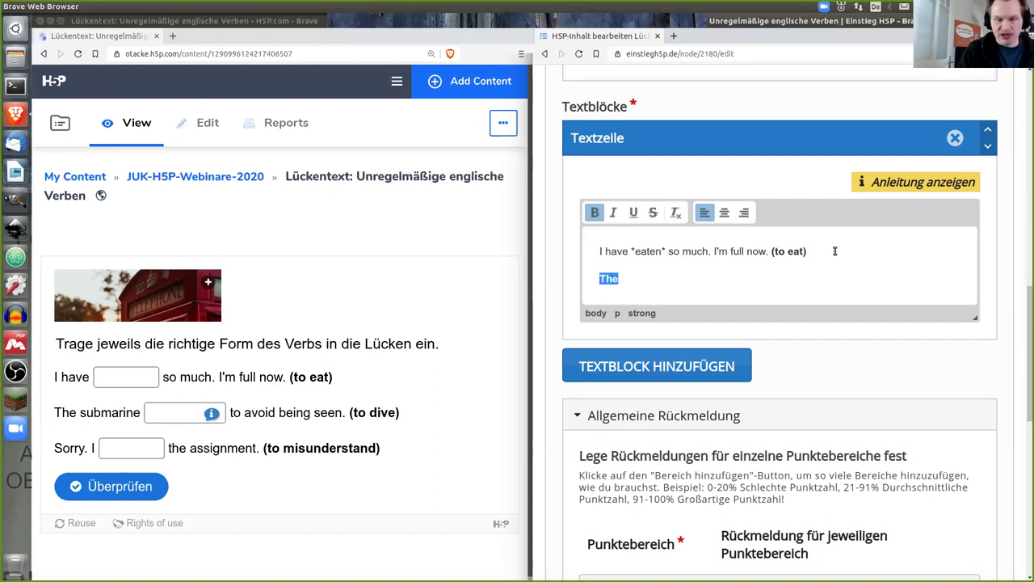
click(594, 214)
click(637, 280)
- Complete the second sentence as "The submarine *dived* to avoid being seen. (to dive)"
text(su)
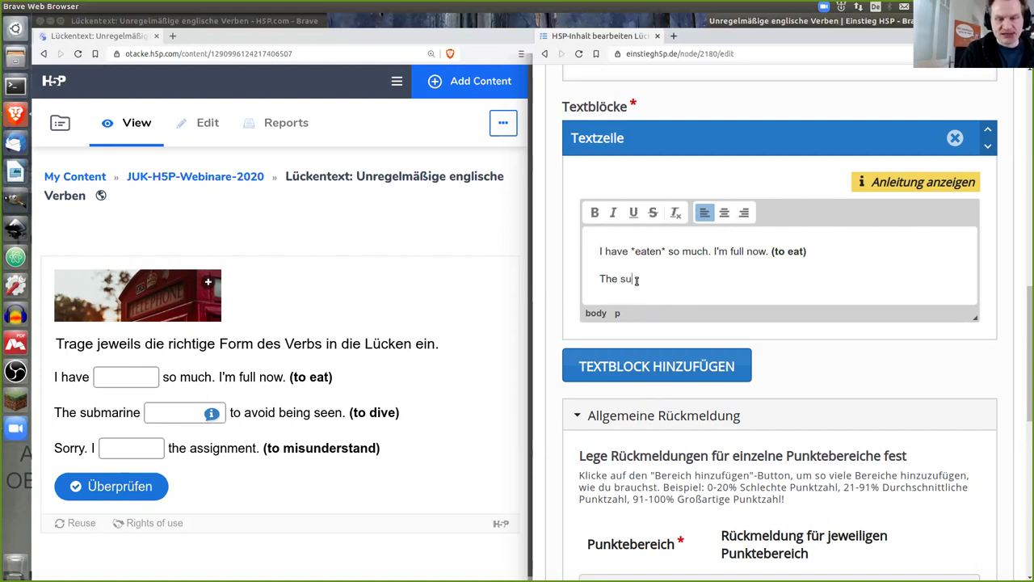
text(bmarine)
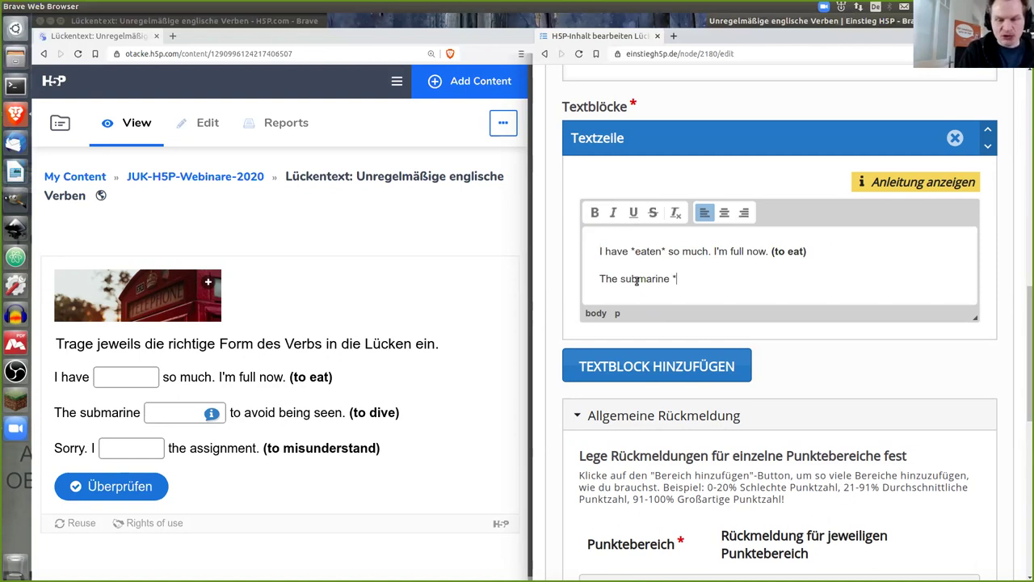
text(*dived)
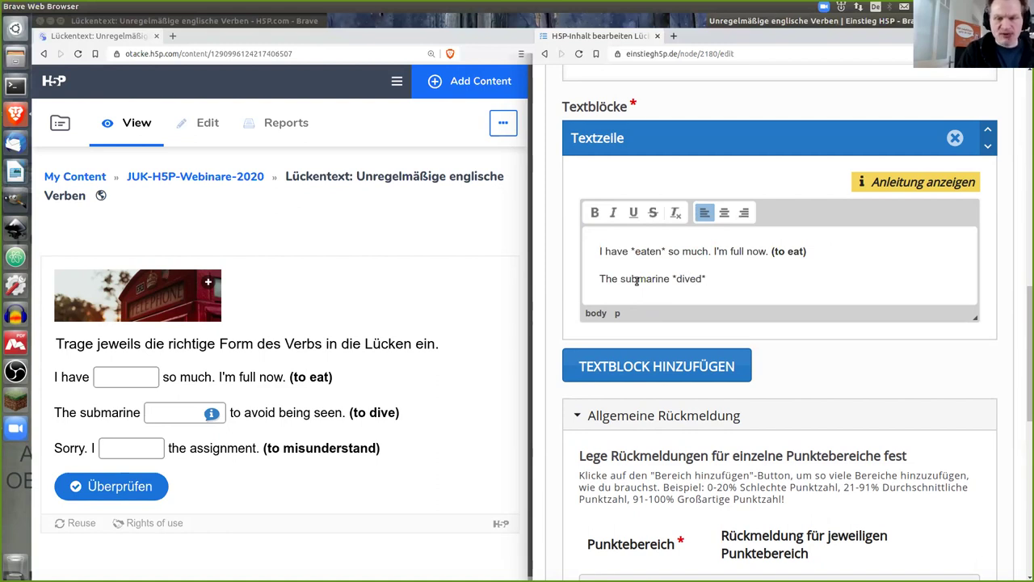
text(* to )
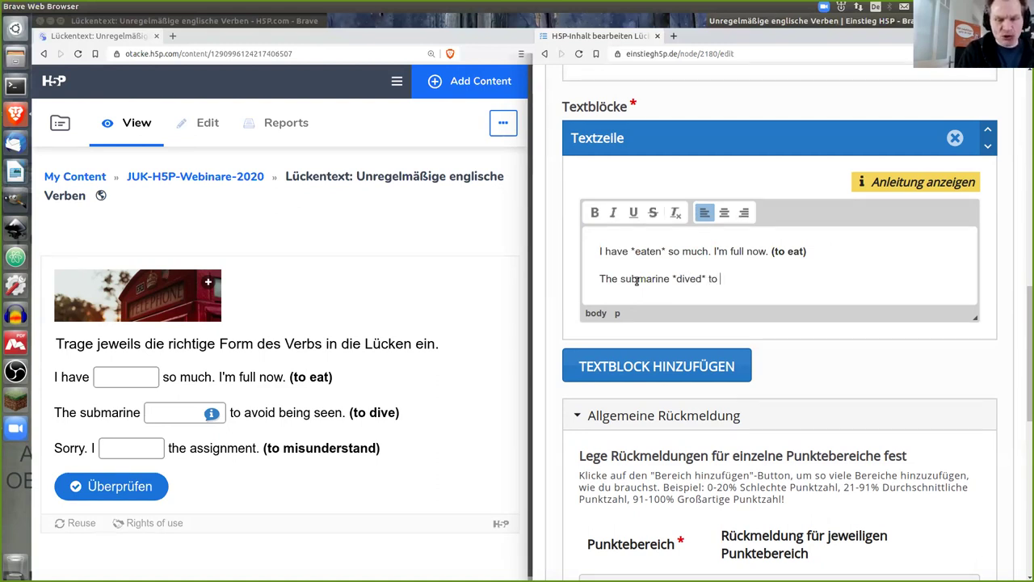
text(avoid being)
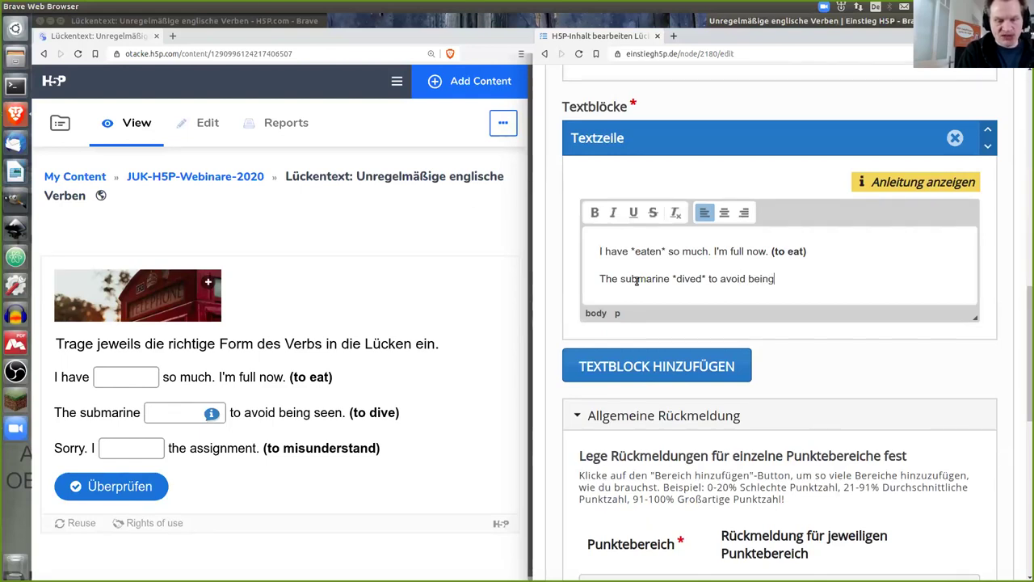
text( seen)
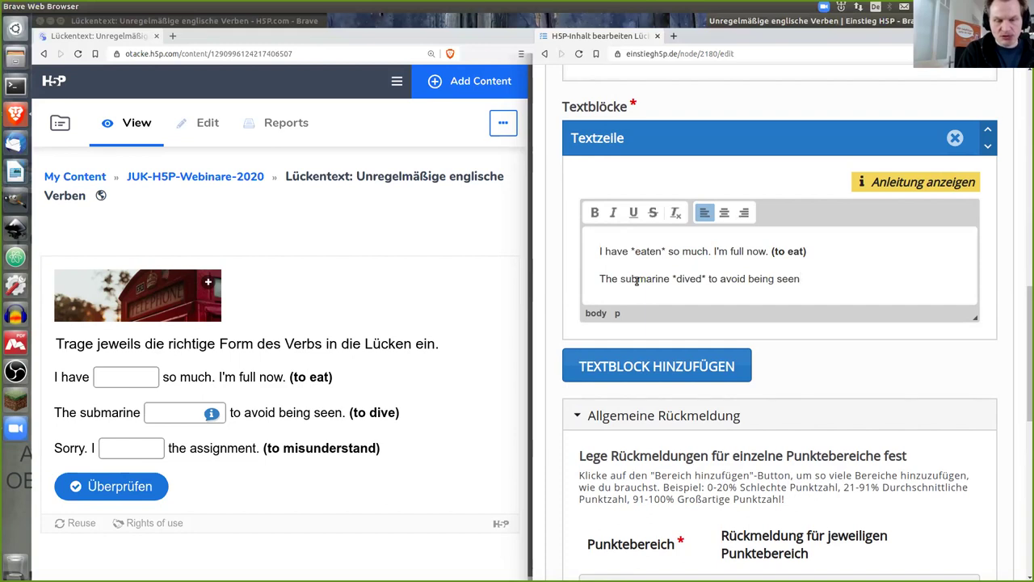
text(. ()to dive)
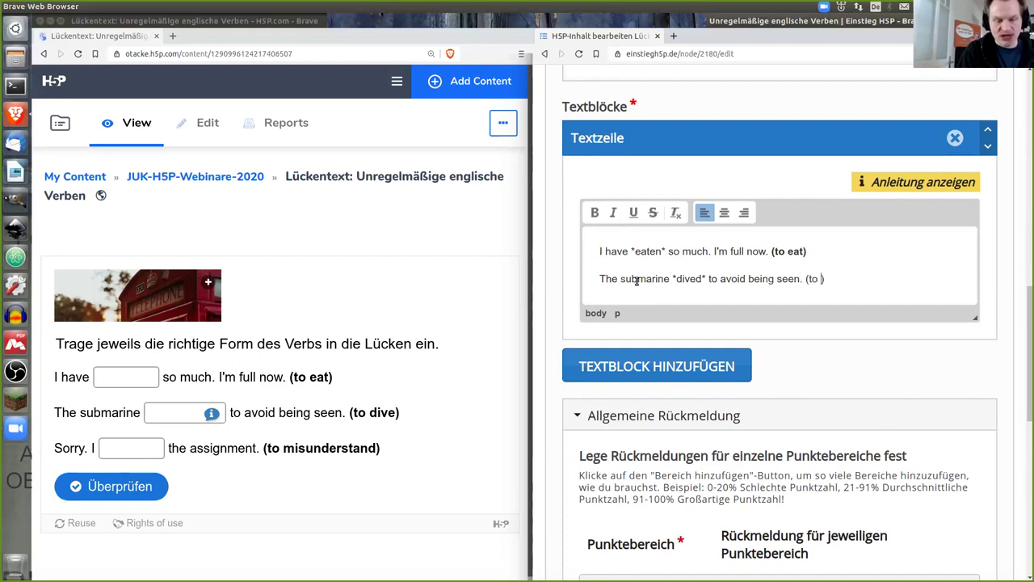
- Make "(to dive)" bold at the end of the second sentence
key(End)
key(shift+Left)
key(shift+Left)
key(shift+Left)
key(shift+Left)
key(shift+Left)
key(shift+Left)
key(shift+Left)
key(shift+Left)
key(shift+Left)
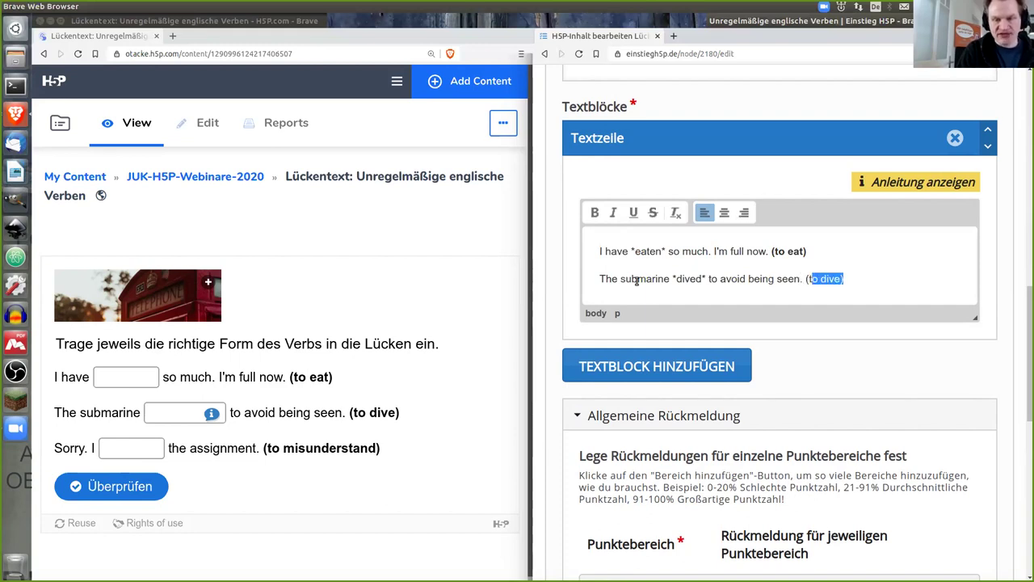
click(599, 214)
click(750, 280)
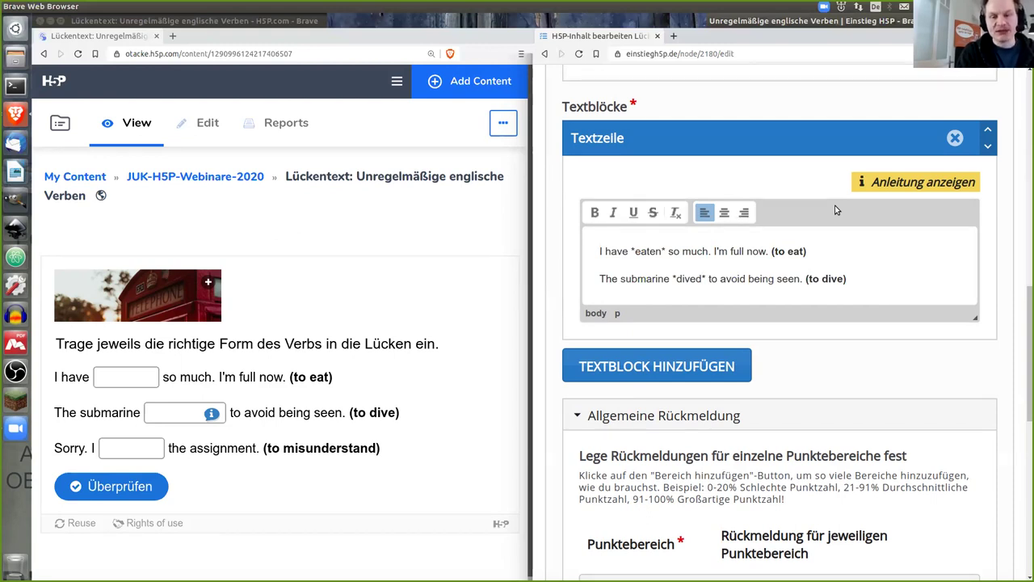
- Add "dove" as an alternative answer in the submarine gap, giving "*dived/dove*", and save the content
text(/)
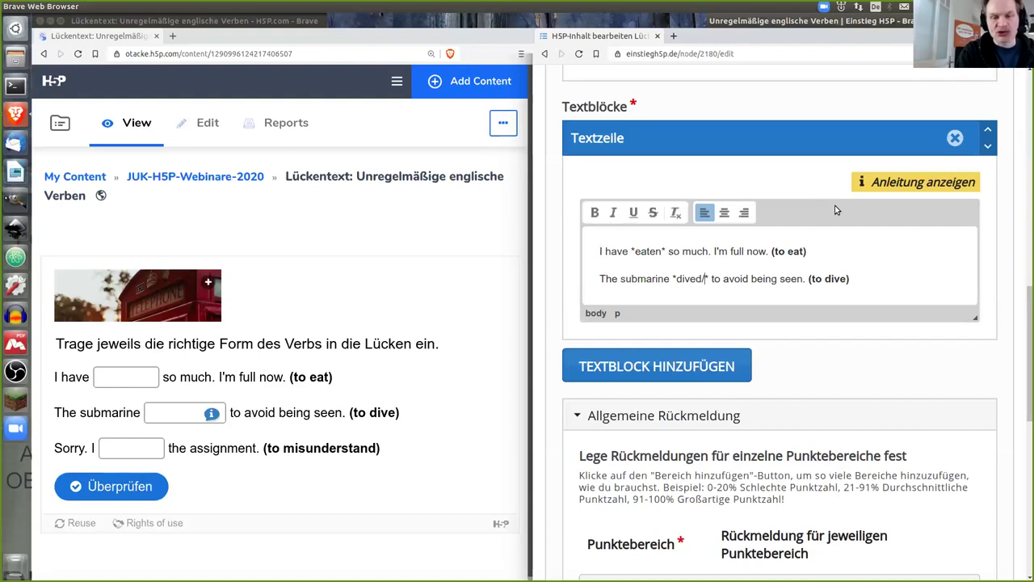
text(dove)
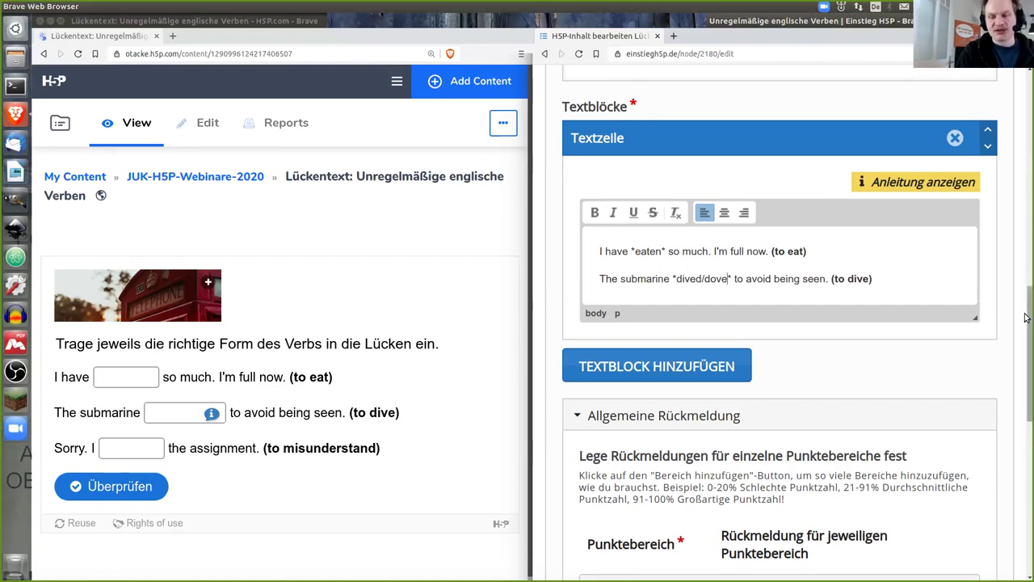
scroll(1025, 322, down, 1)
drag(1025, 321, 1025, 451)
click(608, 427)
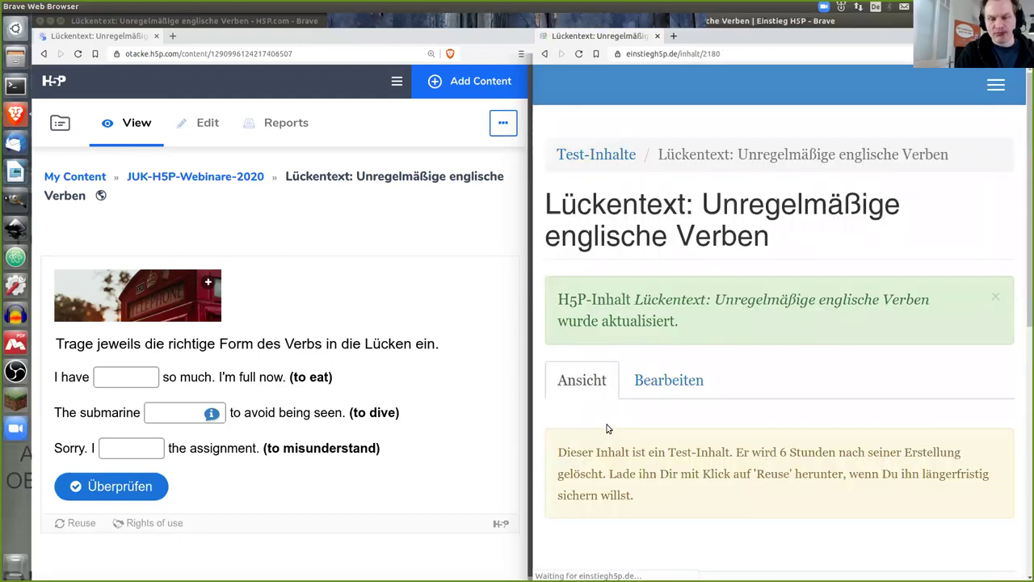
- Test the saved exercise by answering the submarine gap with "dove" and checking the result
drag(1027, 307, 1025, 475)
click(676, 329)
text(do)
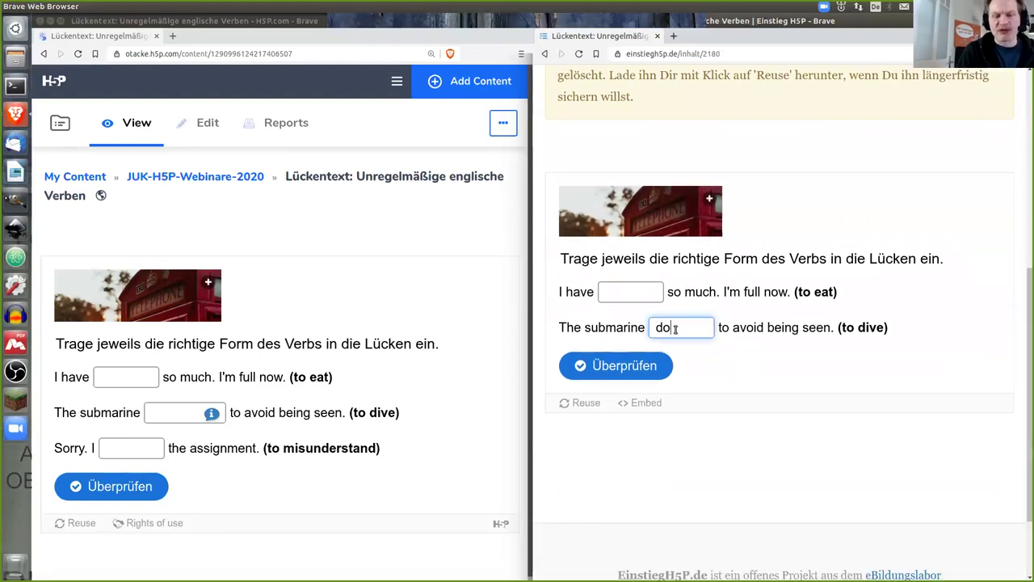
text(ve)
click(642, 366)
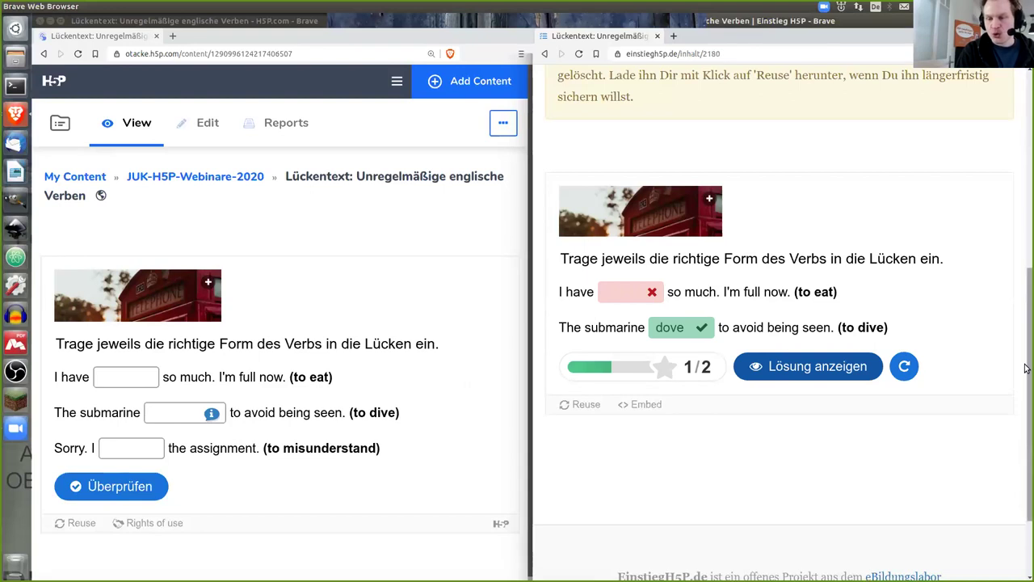
- Reopen the content for editing, add the tip ":Es gibt hier zwei Möglichkeiten." after "dove" in the submarine gap, and save
drag(1027, 305, 1026, 261)
scroll(1026, 261, up, 2)
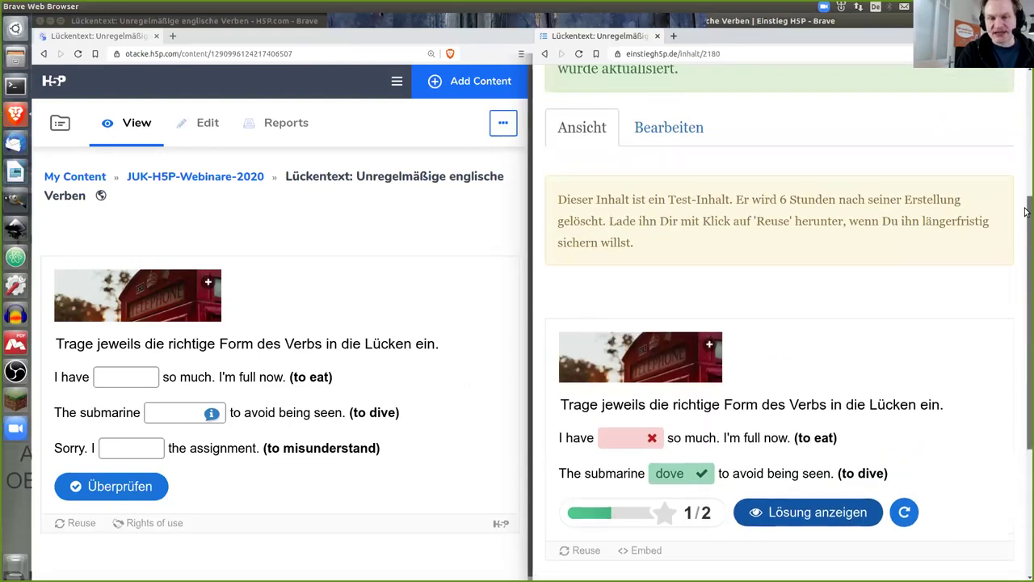
click(658, 222)
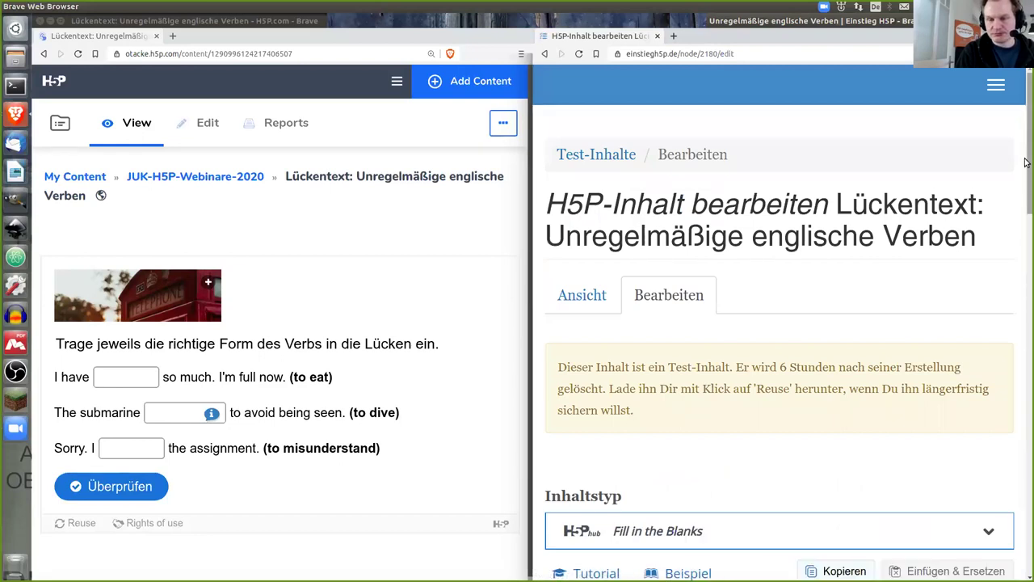
scroll(1026, 240, down, 1)
scroll(1027, 240, down, 10)
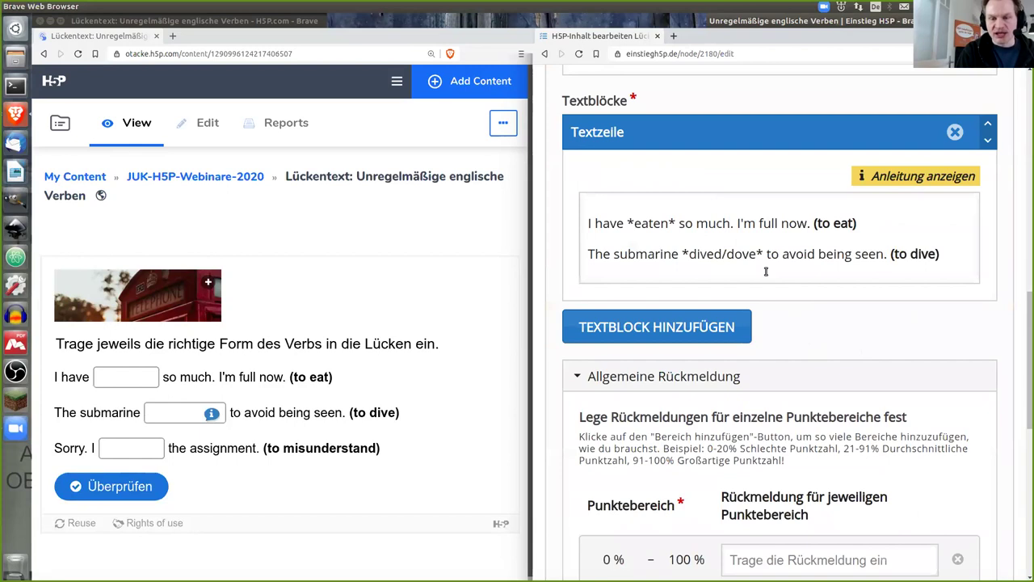
click(757, 256)
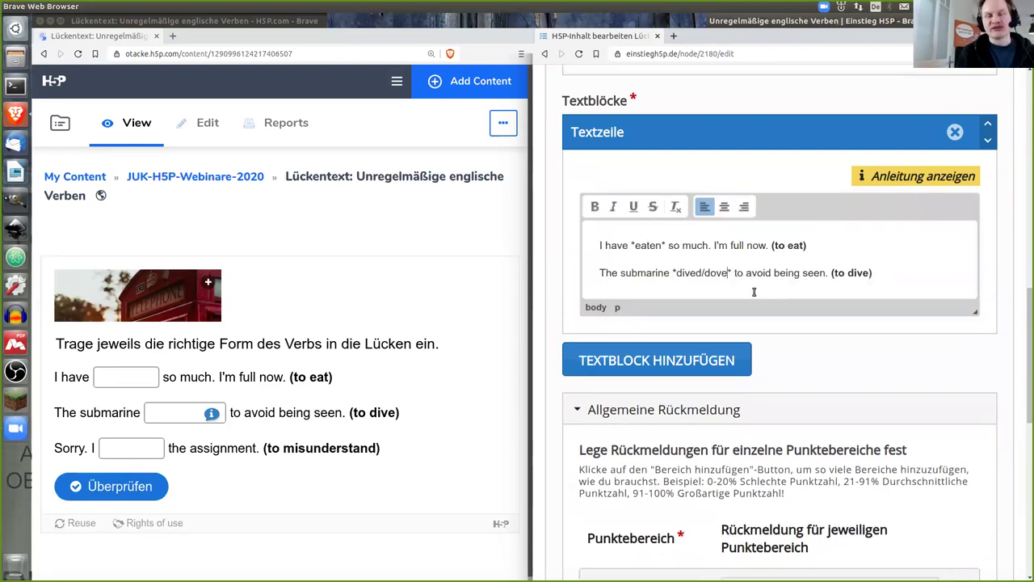
text(:)
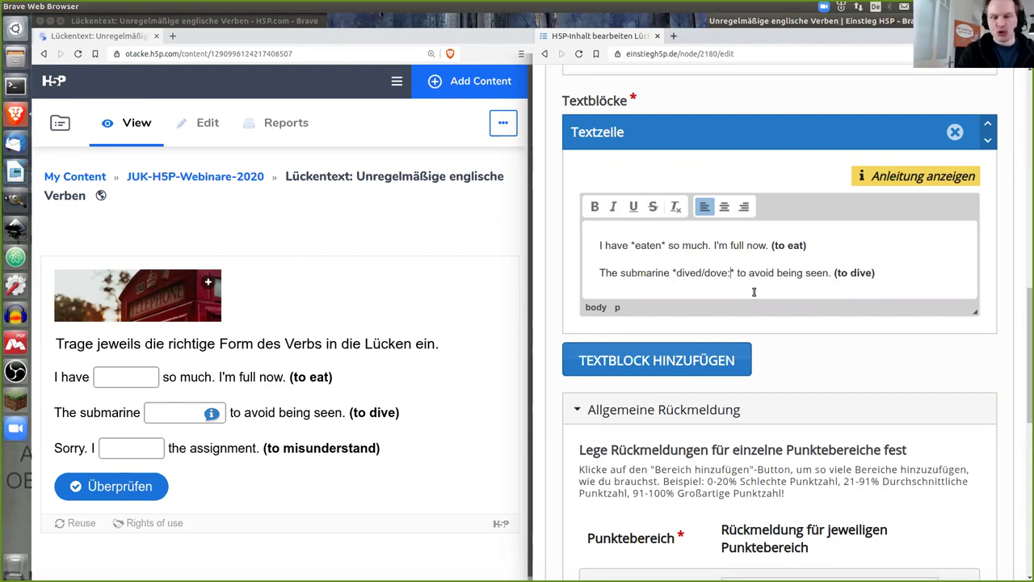
text(Es gib)
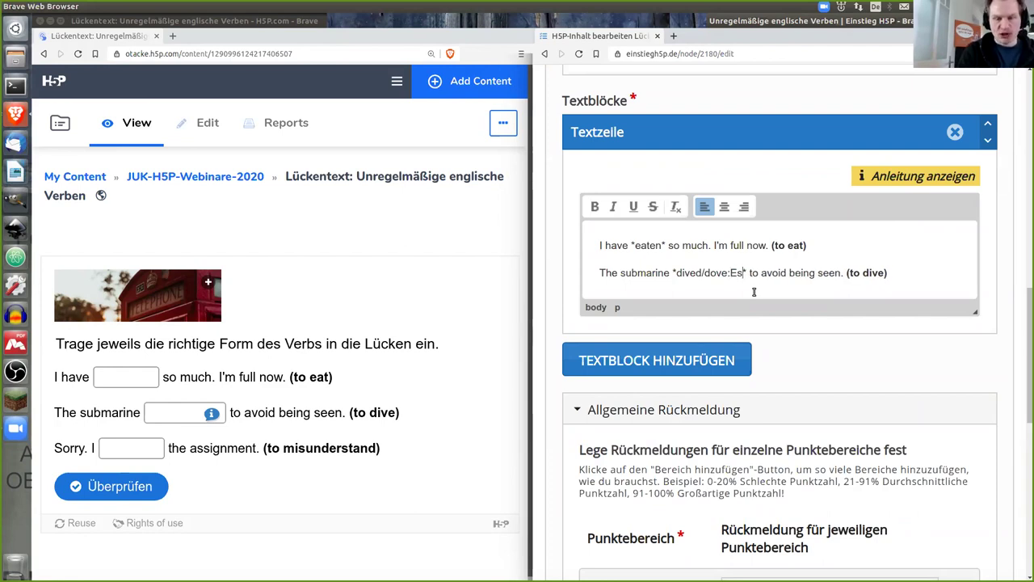
text(t h)
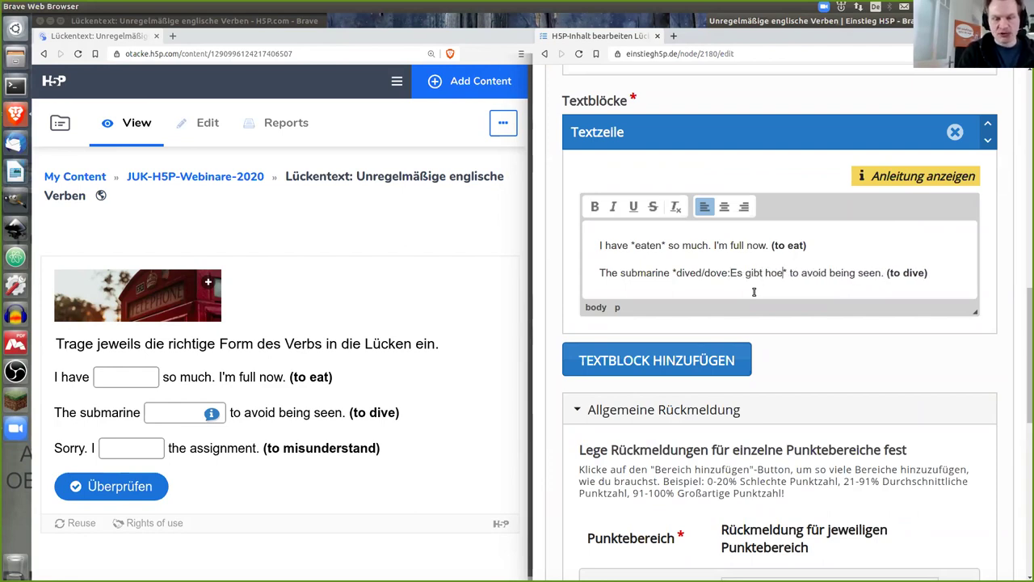
text(ier zwei M)
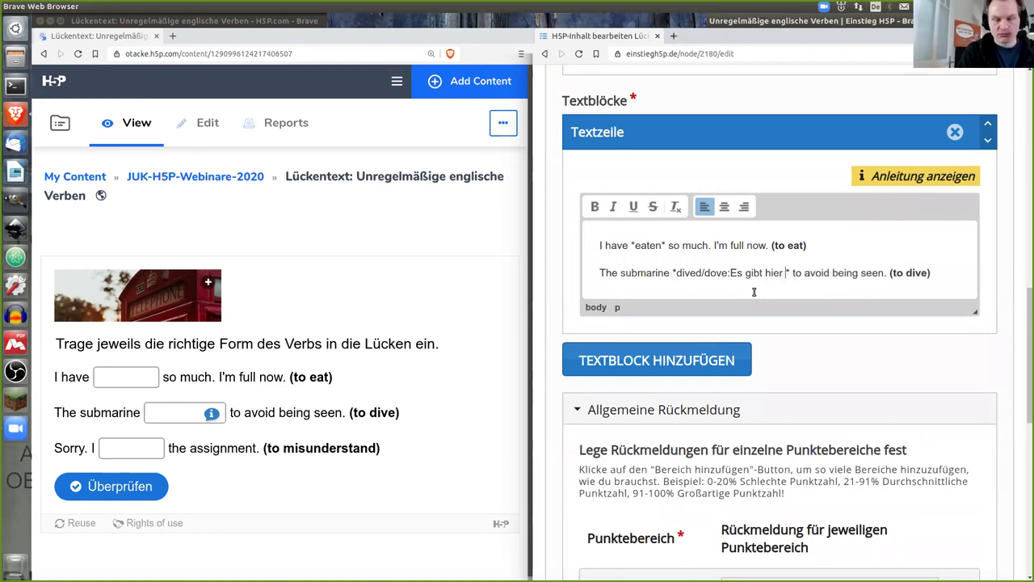
text(öglichkeit)
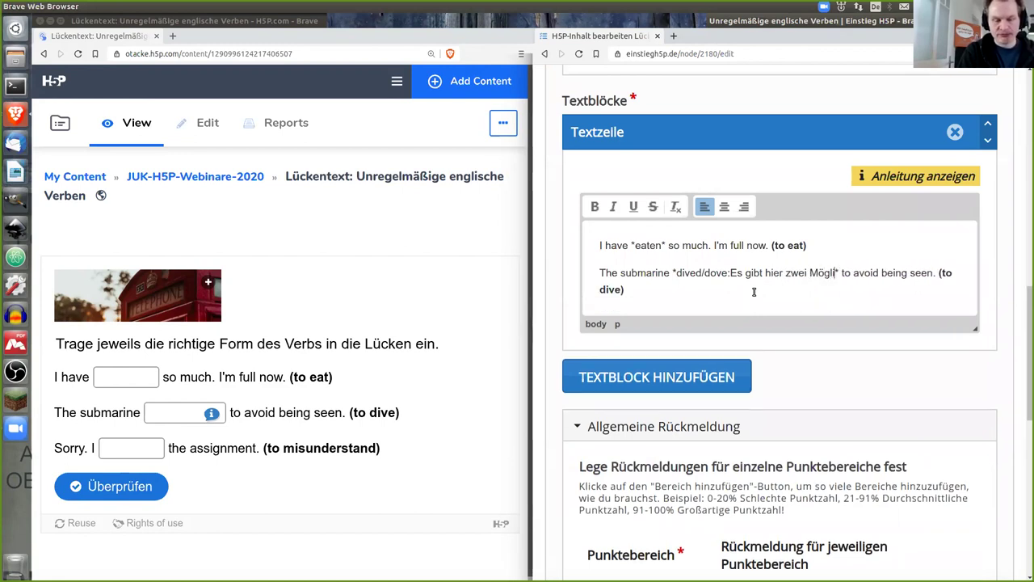
text(en)
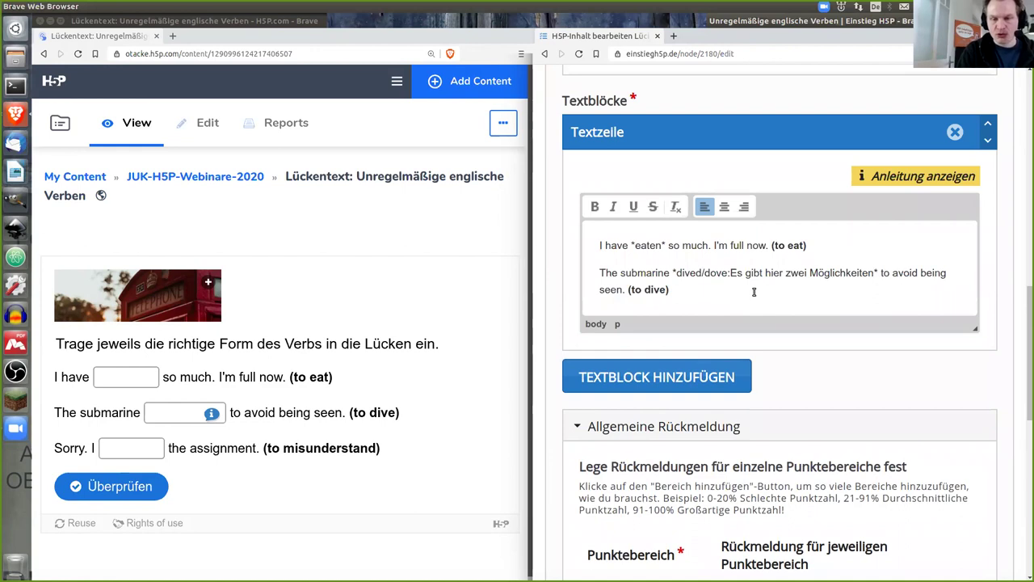
text(.)
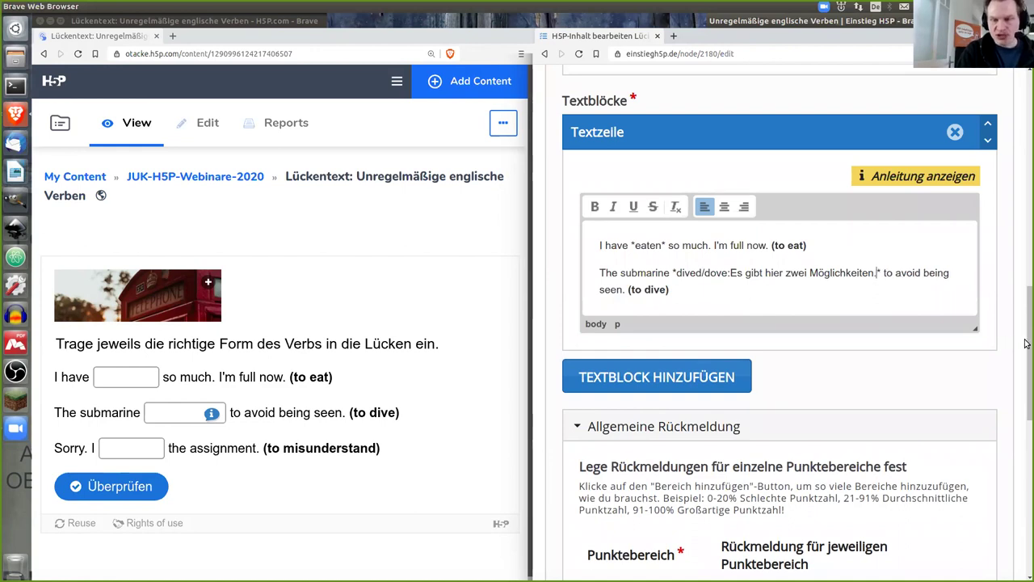
scroll(1025, 343, down, 7)
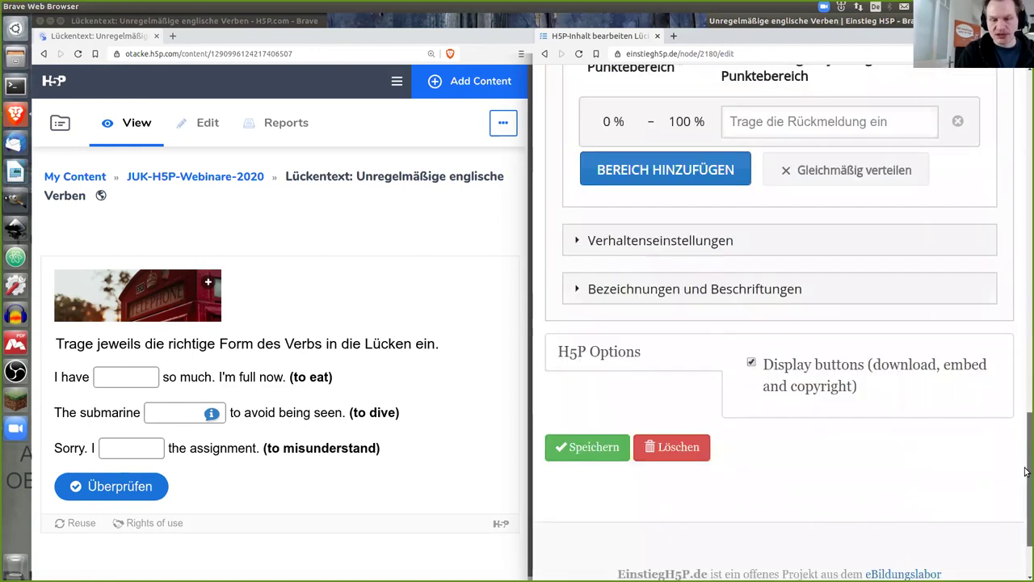
click(594, 419)
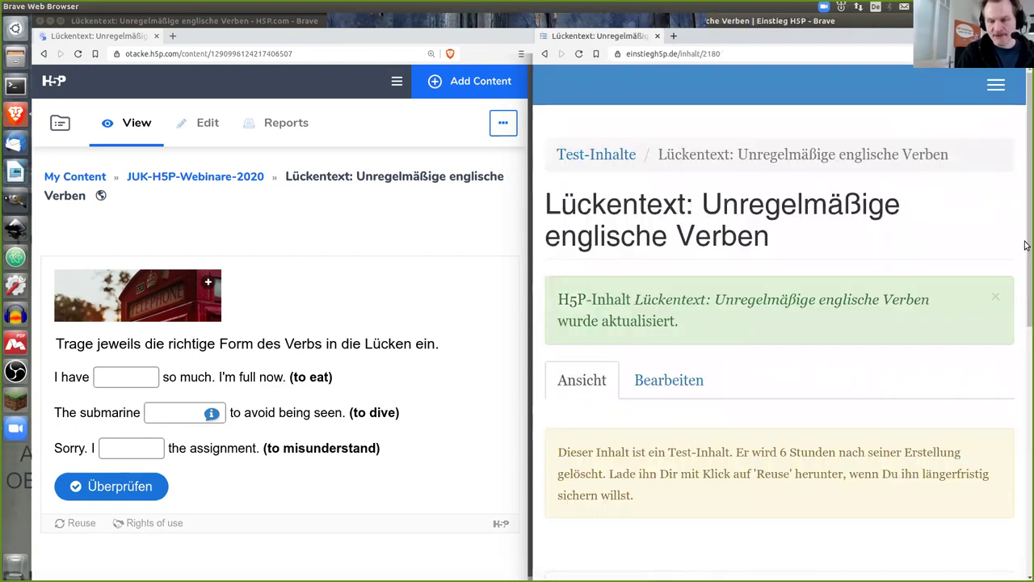
- Check the tip of the submarine gap in the saved exercise, and close it again
scroll(1025, 295, down, 5)
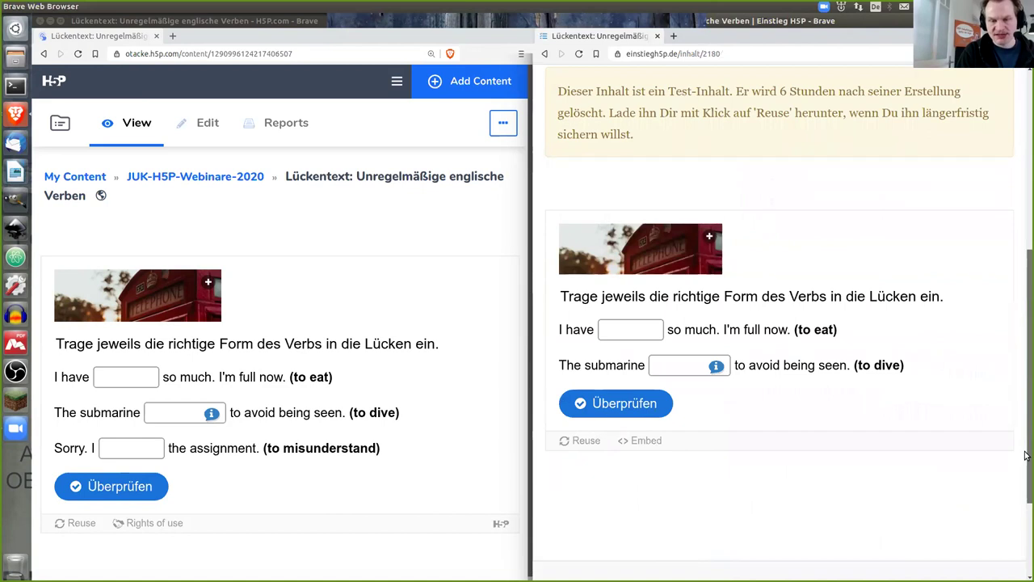
click(717, 366)
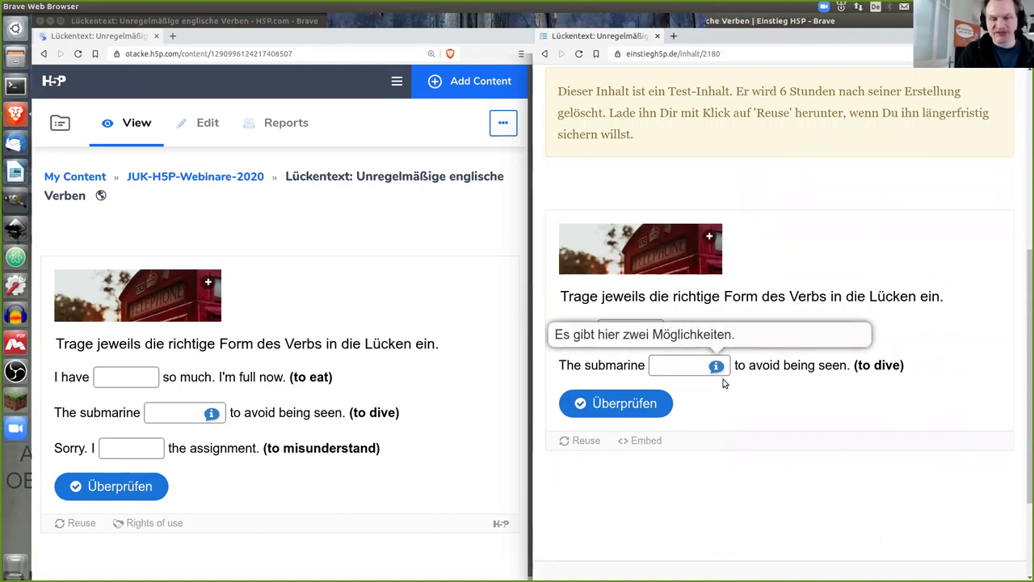
click(727, 400)
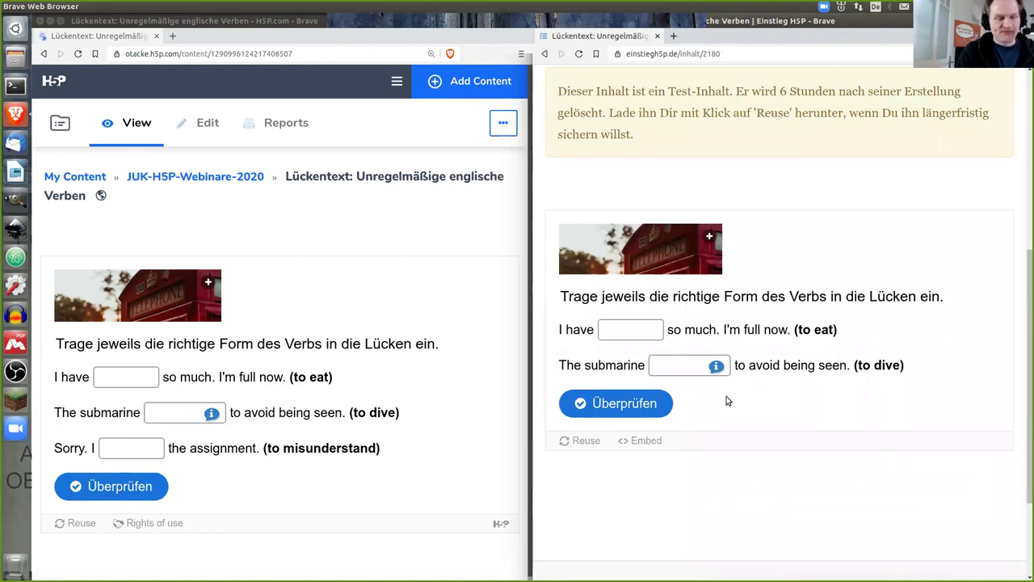
- Reopen the content for editing and add a third, non-bold sentence to the text block: "Sorry. I misunderstood the assignment."
scroll(679, 214, up, 3)
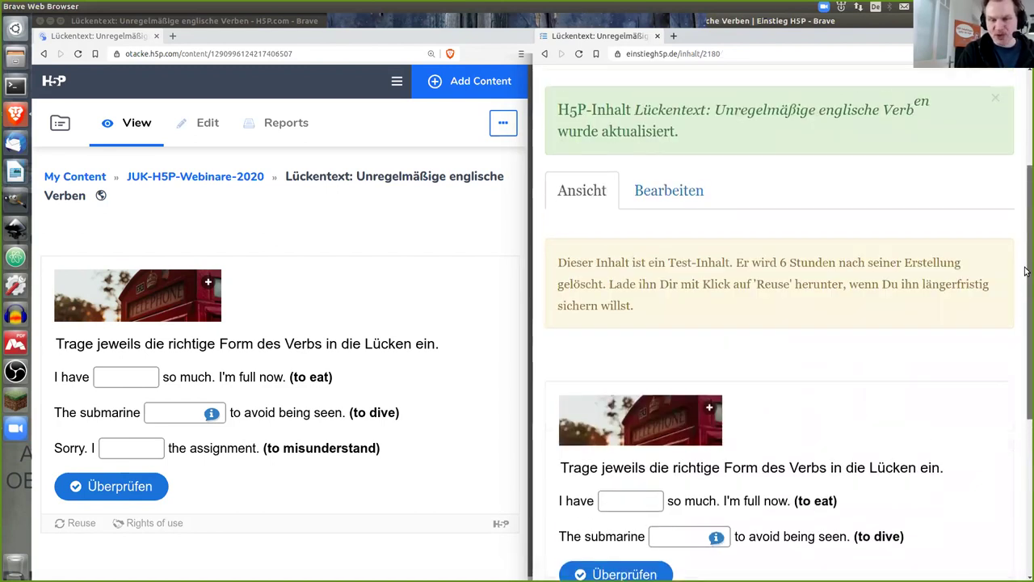
click(678, 214)
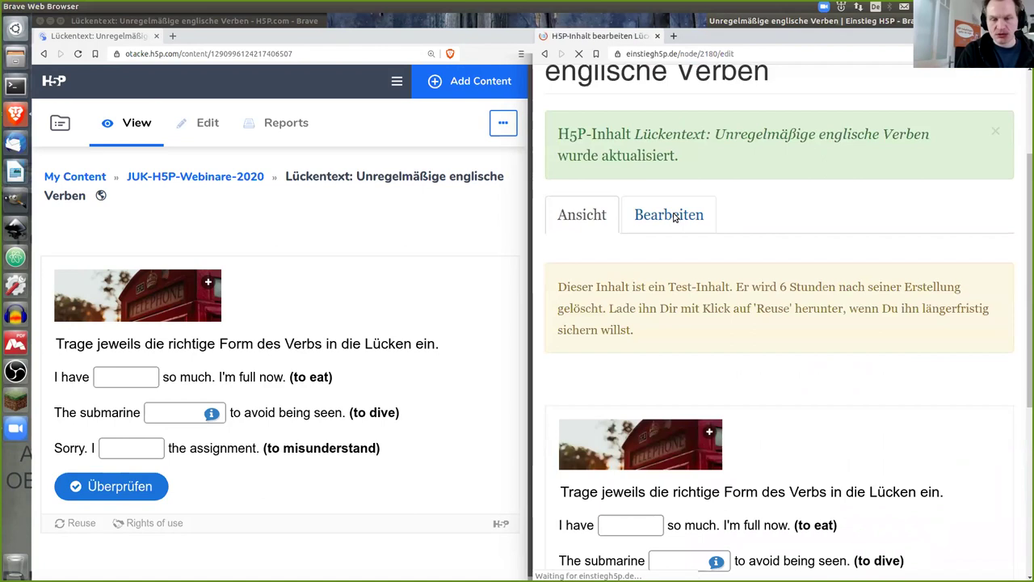
drag(1025, 217, 1011, 366)
click(864, 353)
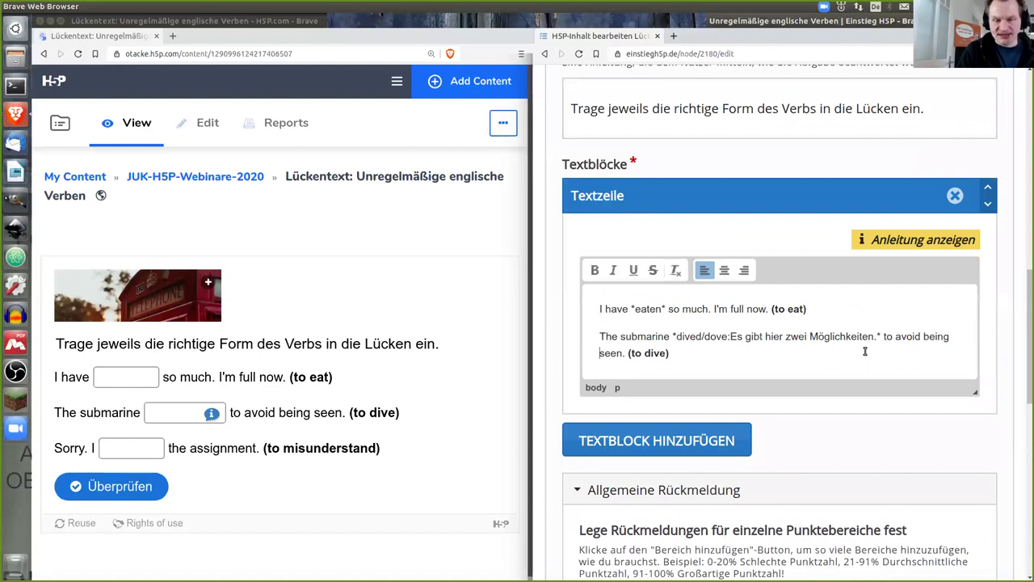
text(Sor)
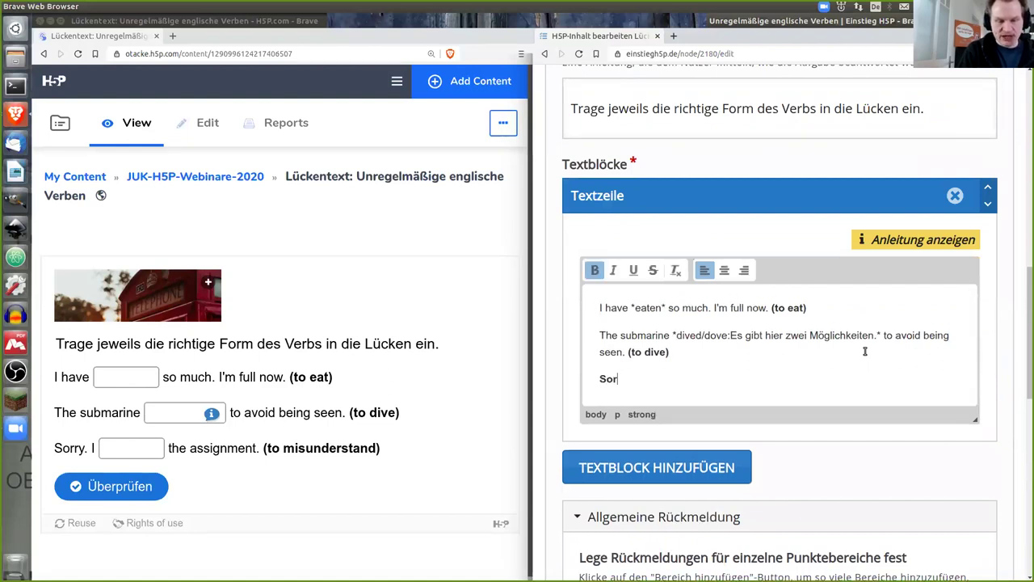
key(shift+Left)
key(shift+Left)
key(shift+Left)
key(shift+Left)
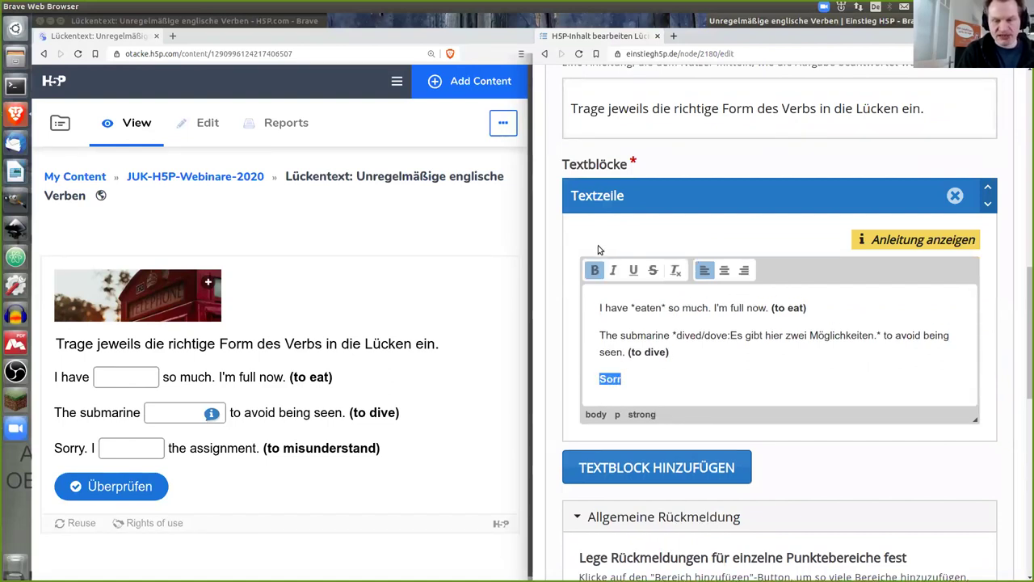
click(595, 270)
click(668, 392)
text(y. I misundersto)
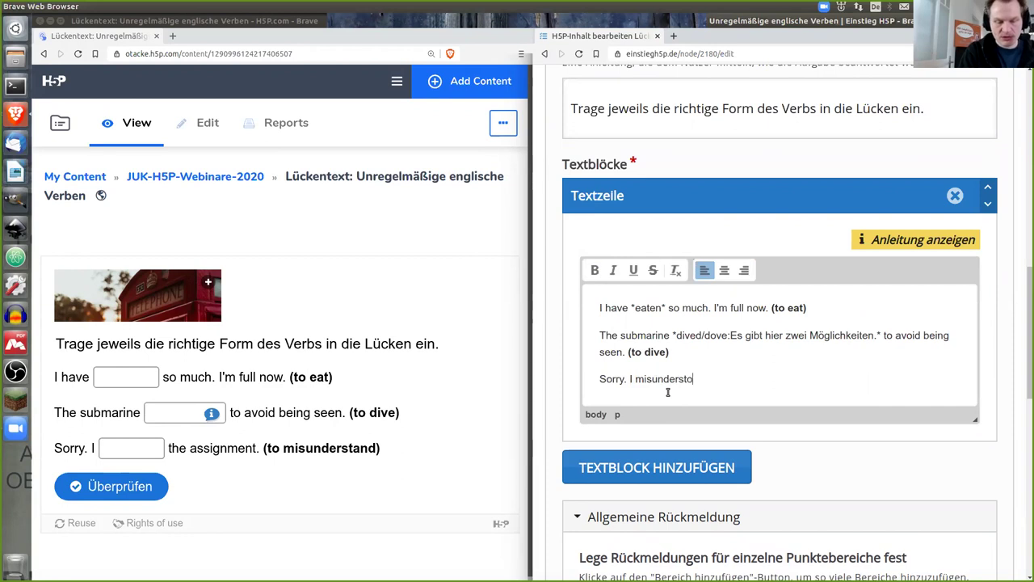
text(od the assignment)
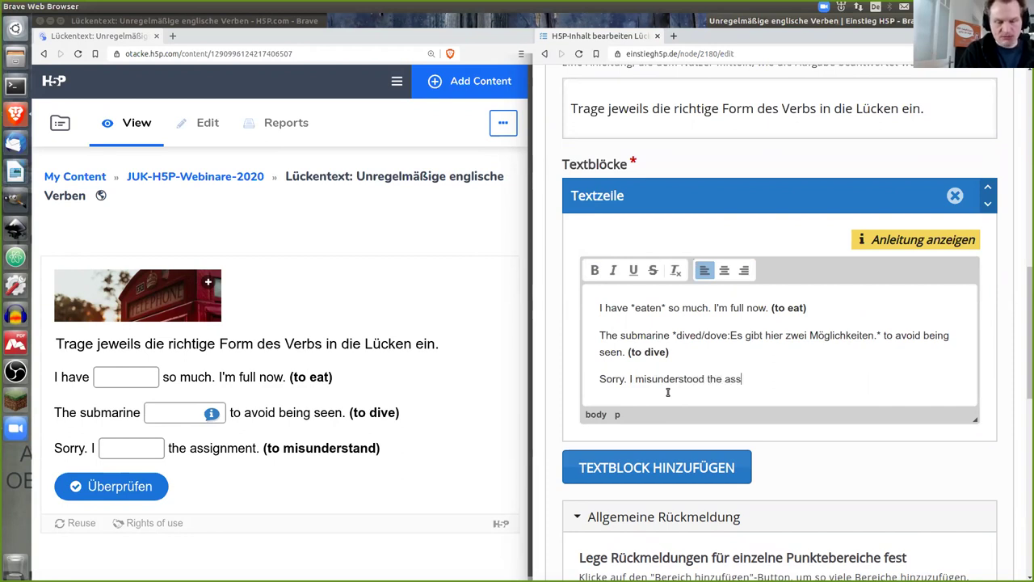
- Turn "misunderstood" in the third sentence into a gap by enclosing it in asterisks
key(Left)
key(Left)
key(Left)
key(Left)
key(Left)
key(Left)
key(Left)
key(Left)
key(Left)
key(Left)
key(Left)
key(Left)
key(Left)
key(Left)
key(Left)
key(Left)
text(*)
text(*)
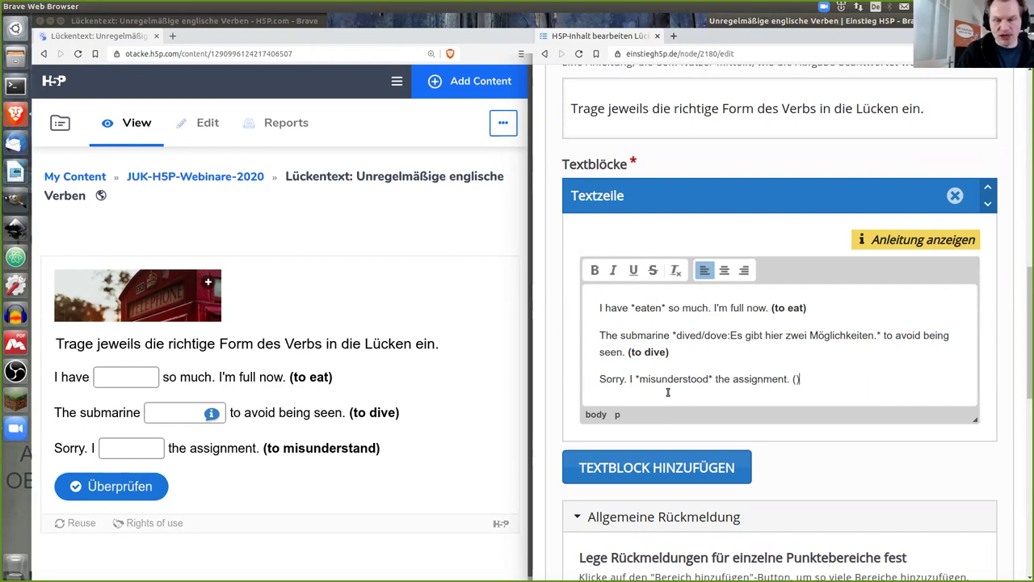
- Add "(to misunderstand)" in bold at the end of the third sentence and save the content
text(to )
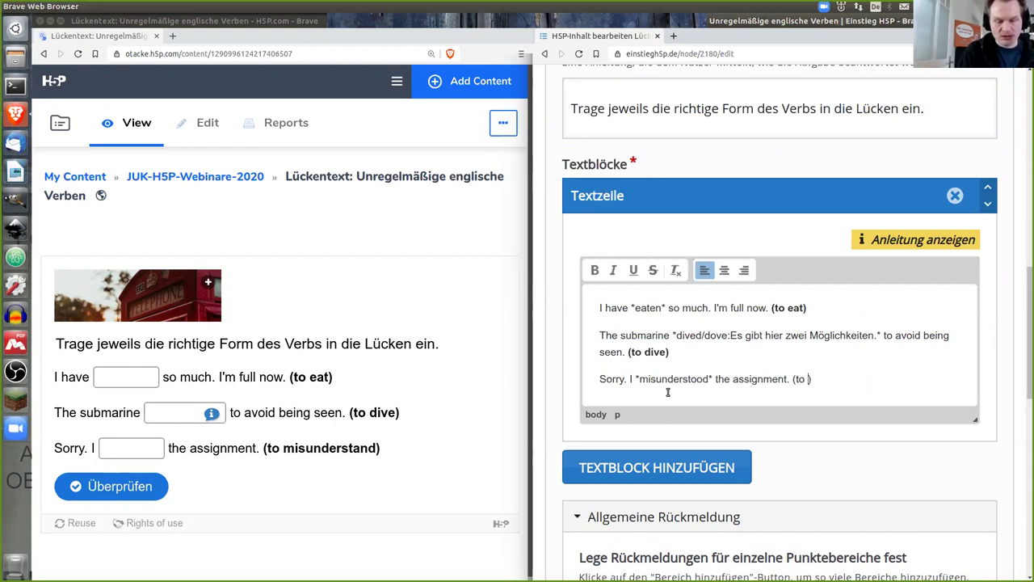
text(misunderstand)
key(shift+Right)
key(shift+Left)
key(shift+Left)
key(shift+Left)
key(shift+Left)
key(shift+Left)
key(shift+Left)
key(shift+Left)
key(shift+Left)
key(shift+Left)
key(shift+Left)
key(shift+Left)
key(shift+Left)
key(shift+Left)
key(shift+Left)
key(shift+Left)
key(shift+Left)
key(shift+Left)
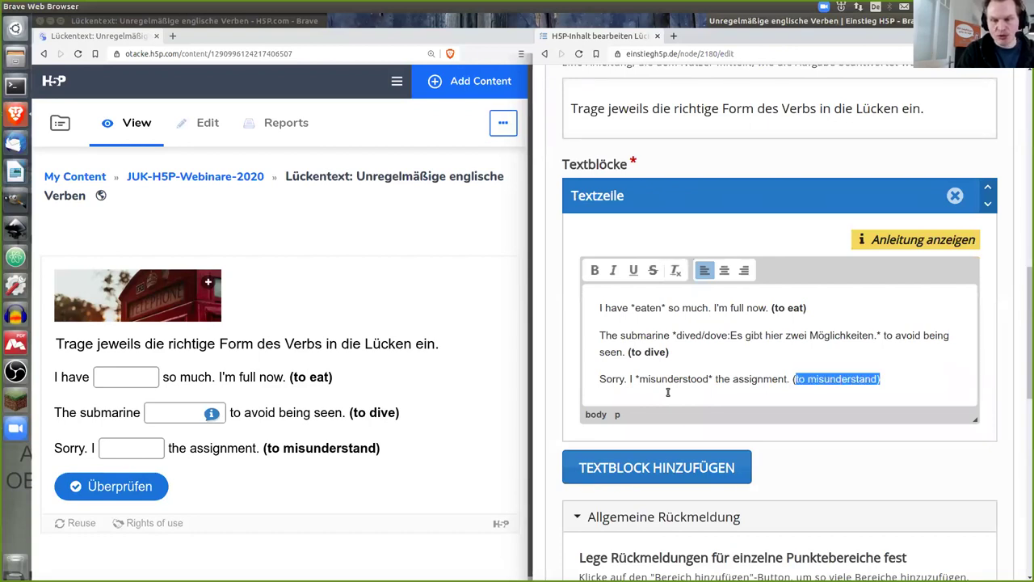
click(595, 270)
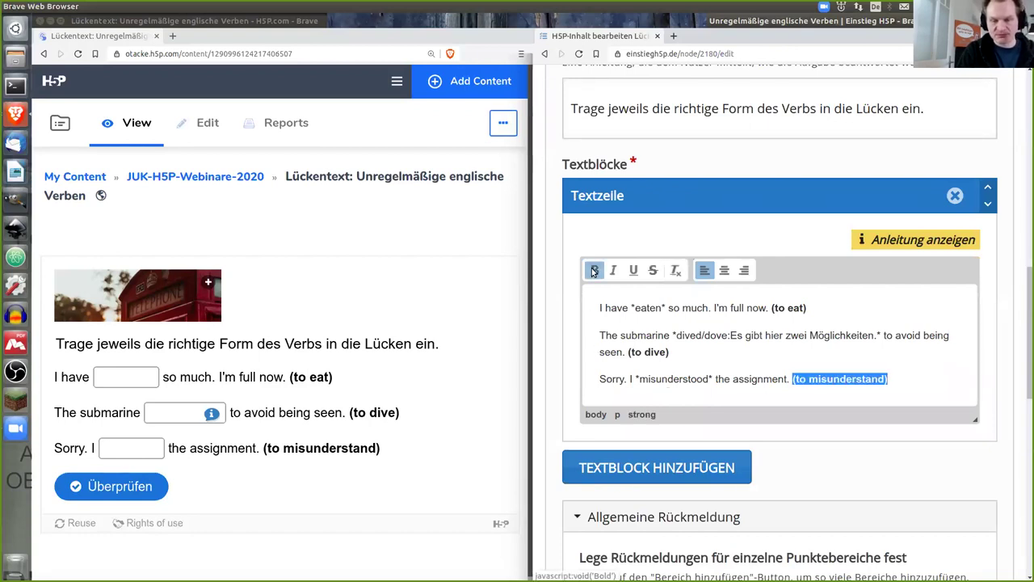
click(897, 381)
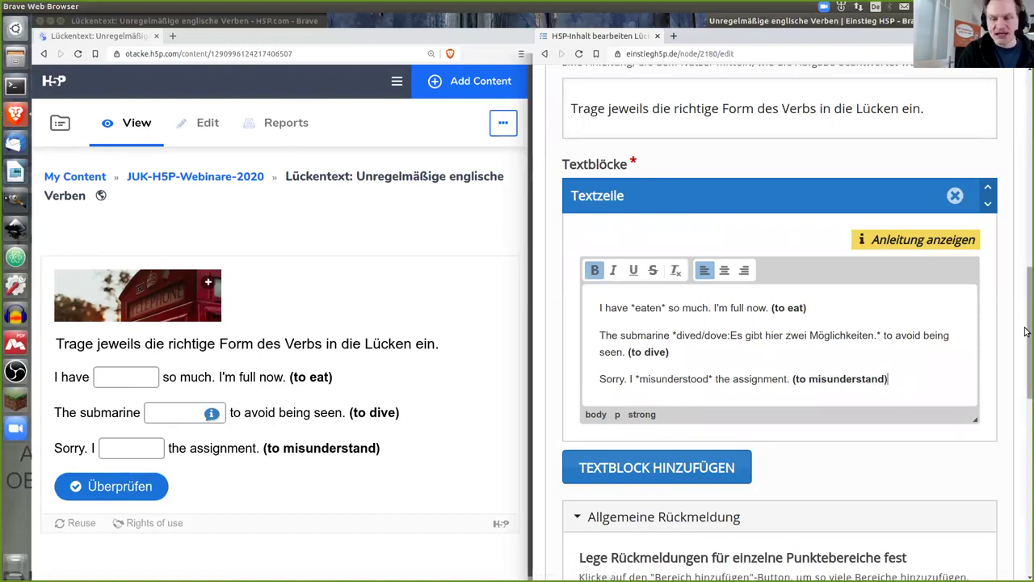
drag(1028, 331, 1027, 477)
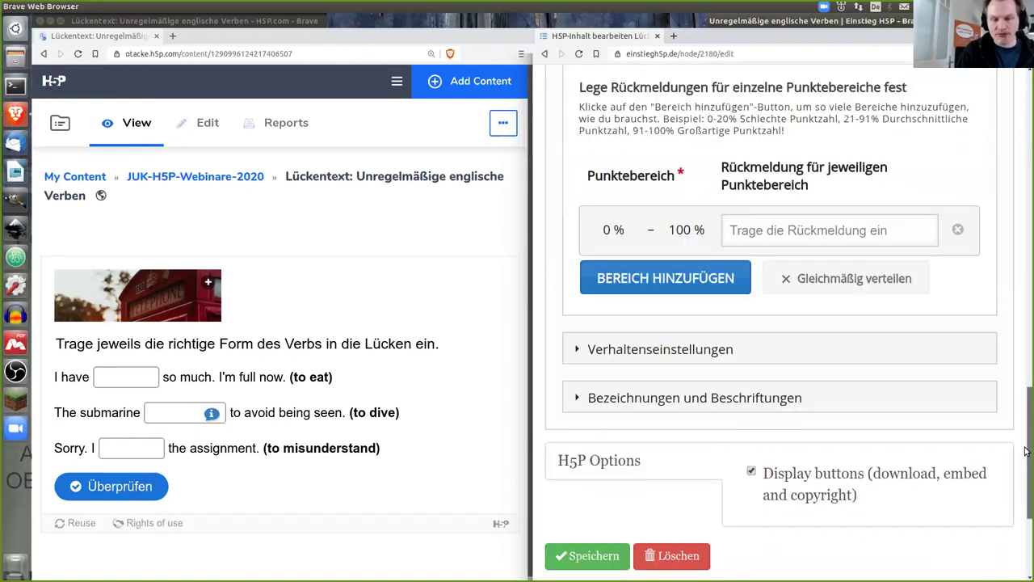
click(601, 552)
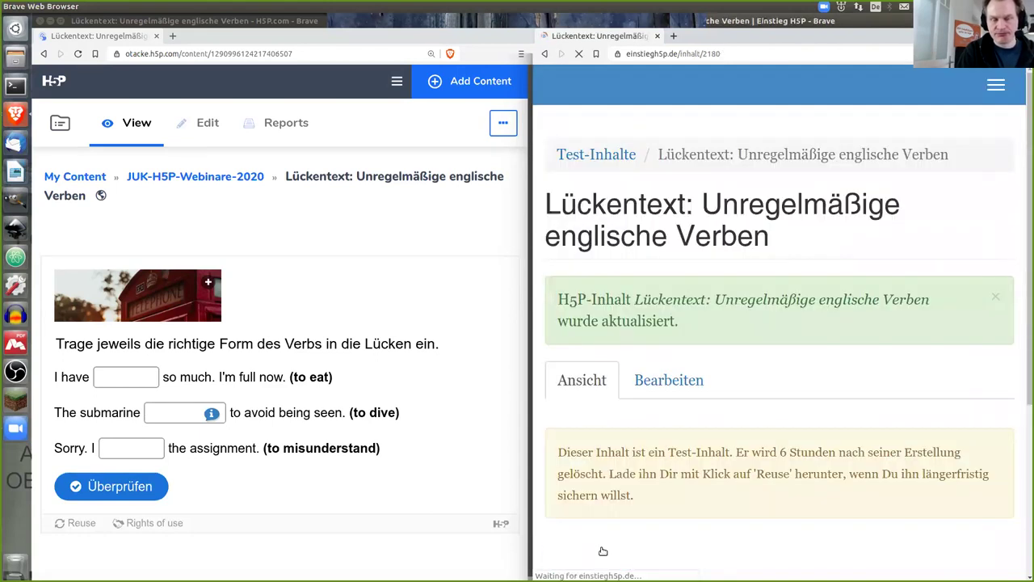
- Test the saved exercise by answering the third gap with the misspelling "mizunderstood" and checking the result
drag(1027, 214, 1027, 384)
click(632, 407)
text(mi)
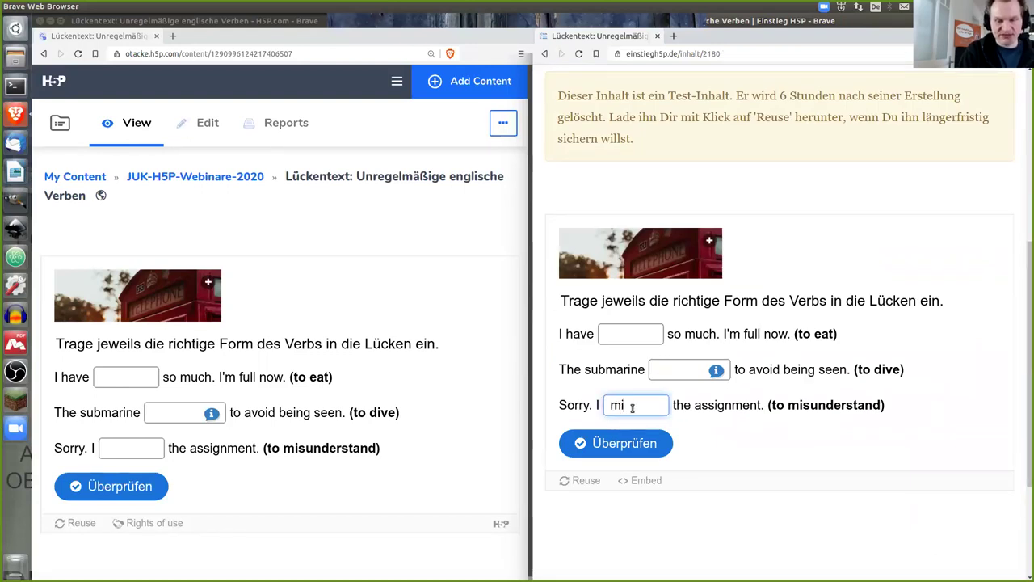
text(z)
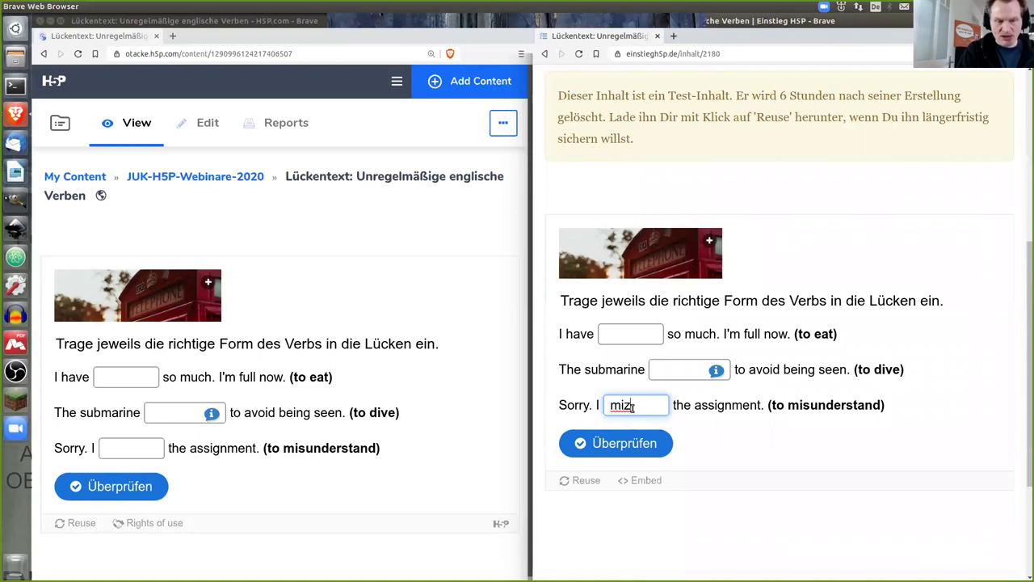
text(understood)
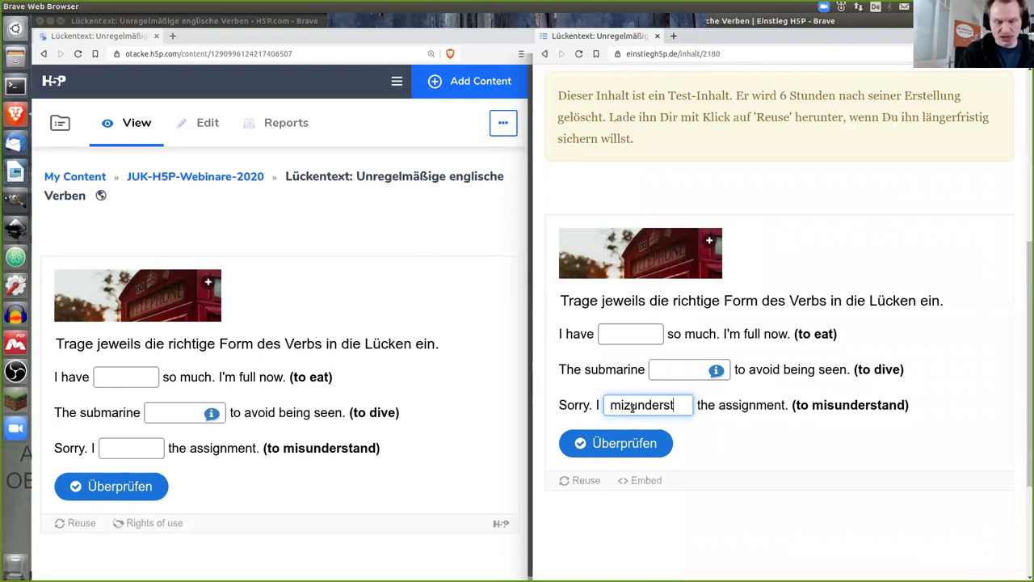
click(640, 446)
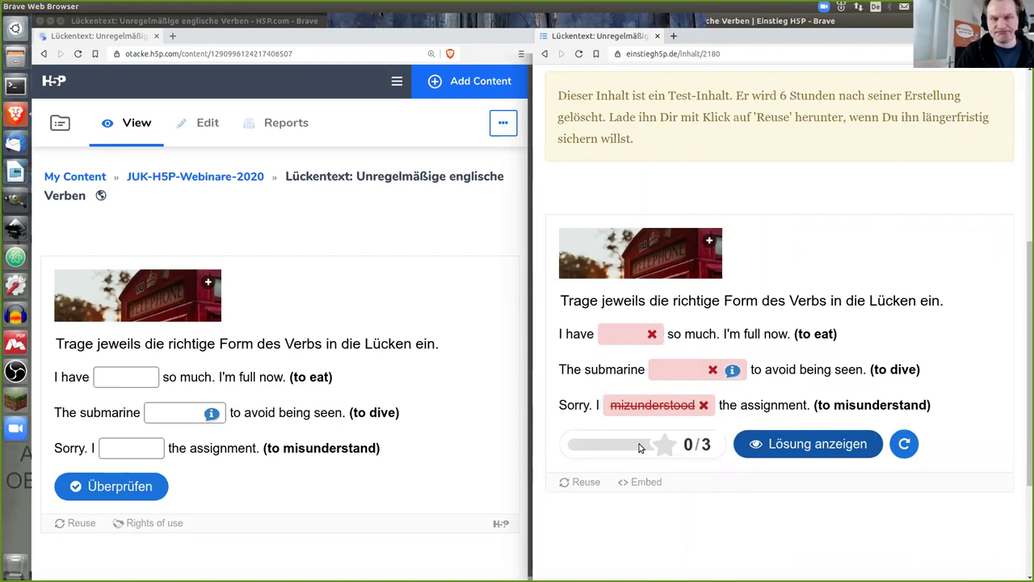
- Answer the third gap of the original example exercise with the misspelling "mizunderstood" and check the result
click(135, 450)
text(m)
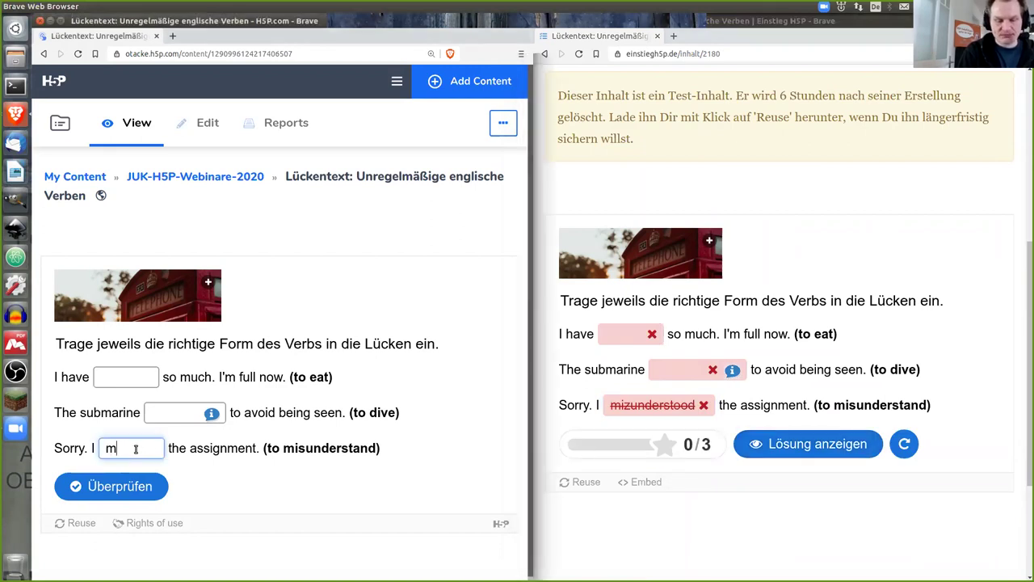
text(izunderstood)
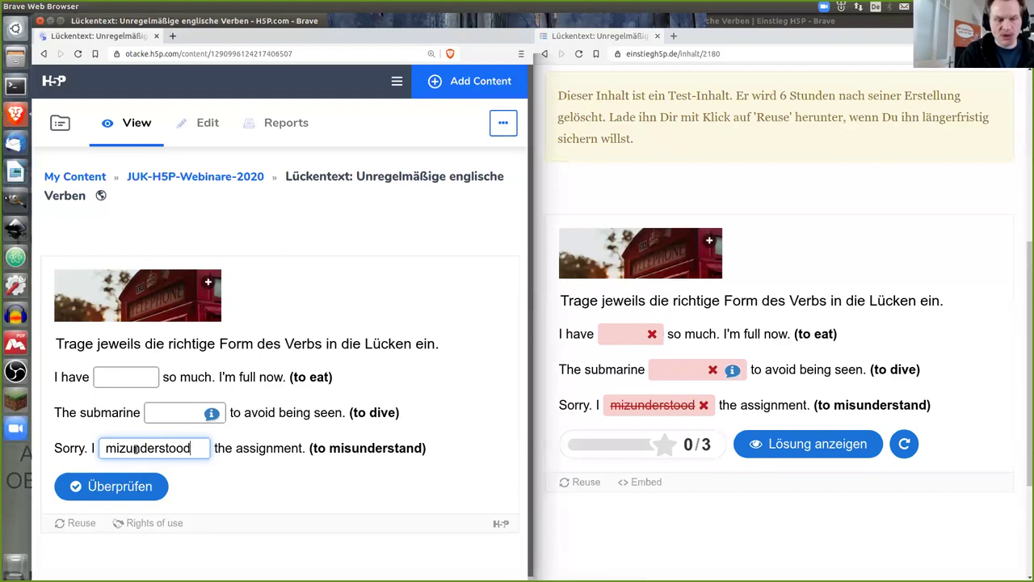
click(138, 485)
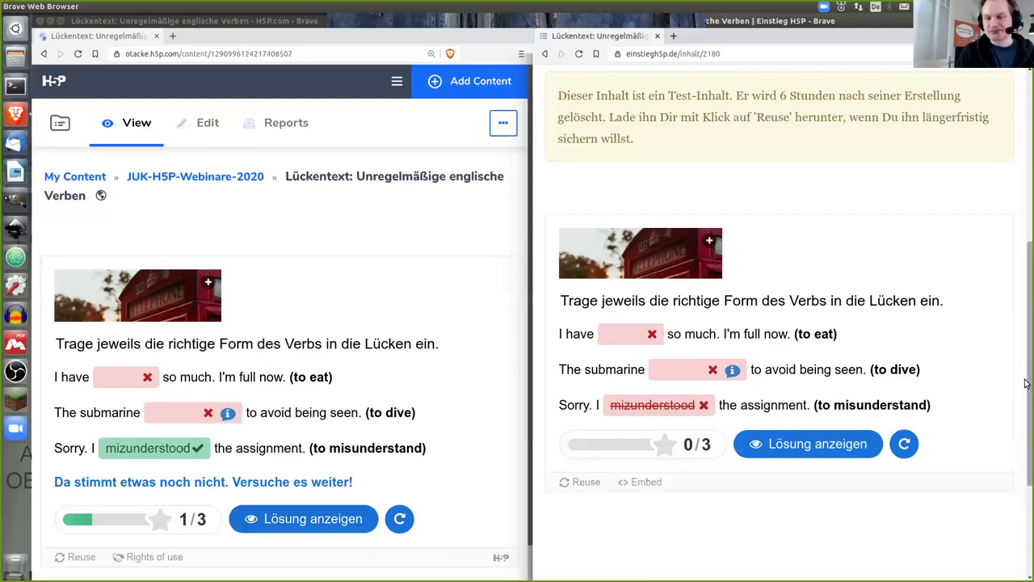
- Reopen the recreated content for editing, enable "Kleine Rechtschreibfehler akzeptieren" in its behaviour settings and save it
mouse_move(1027, 377)
mouse_down()
mouse_move(1024, 347)
mouse_move(1026, 377)
mouse_up()
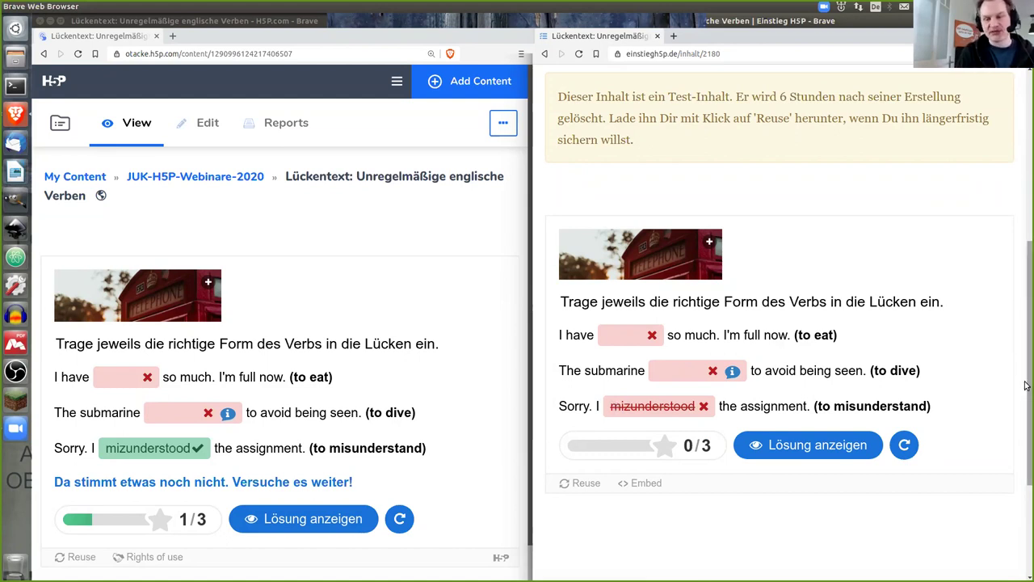
scroll(1025, 386, up, 4)
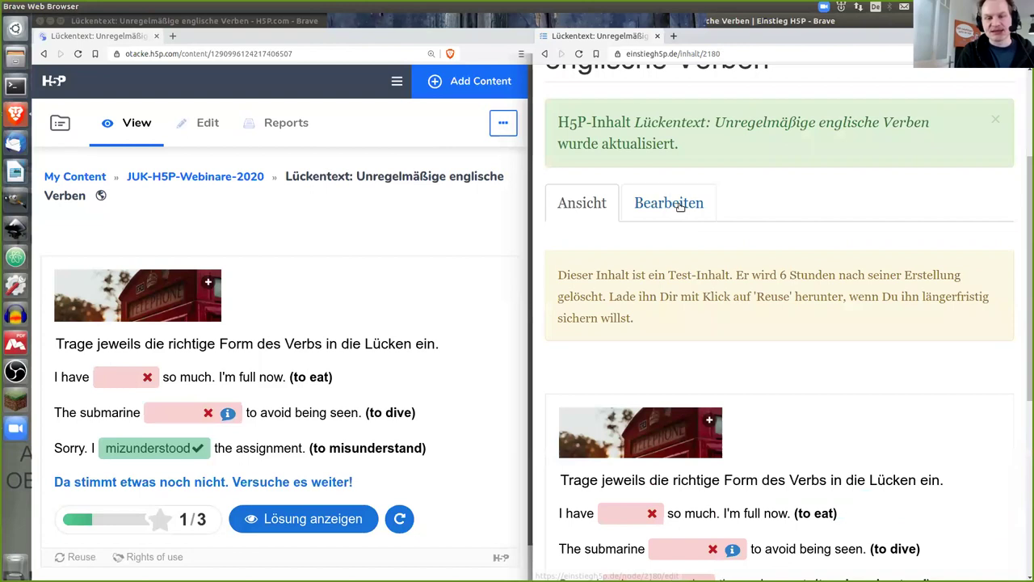
click(680, 206)
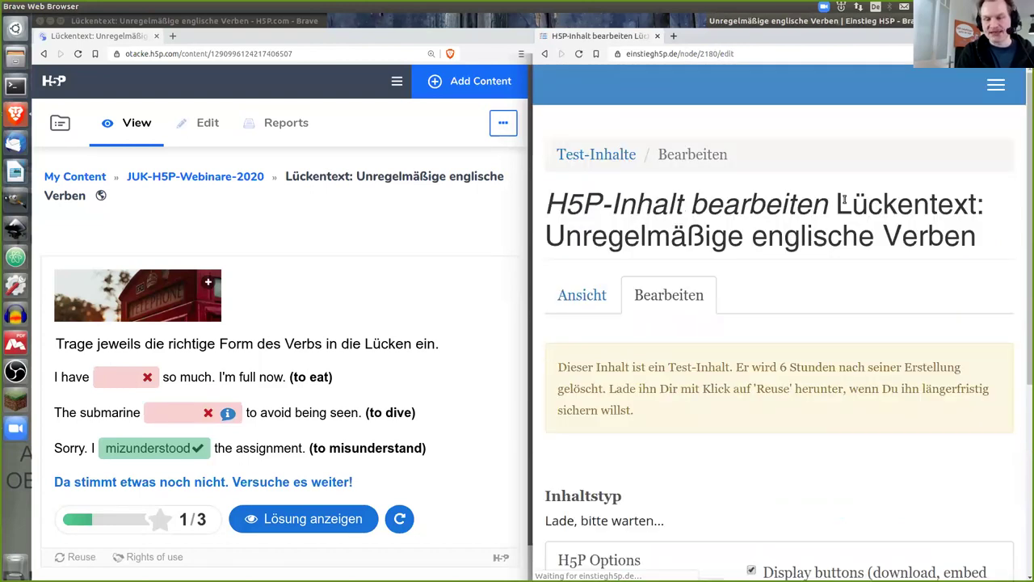
scroll(1025, 253, down, 6)
scroll(1024, 258, down, 7)
drag(1025, 377, 1020, 498)
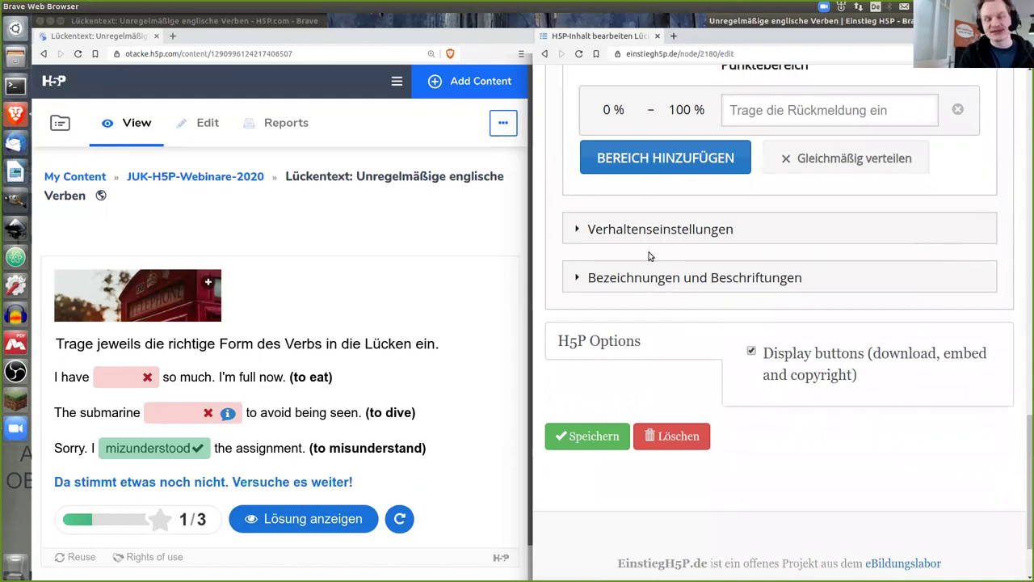
click(632, 232)
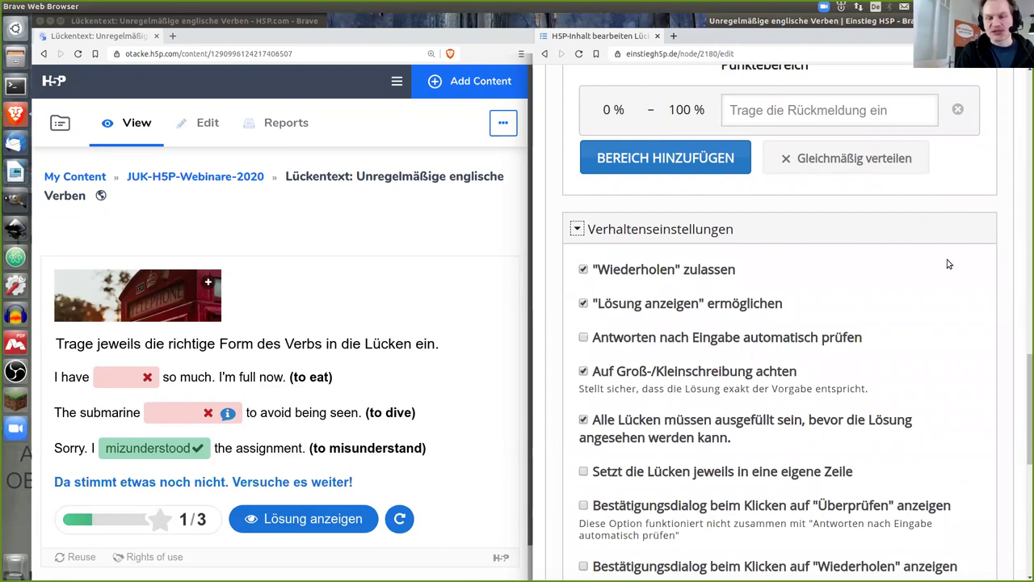
drag(1024, 366, 1024, 429)
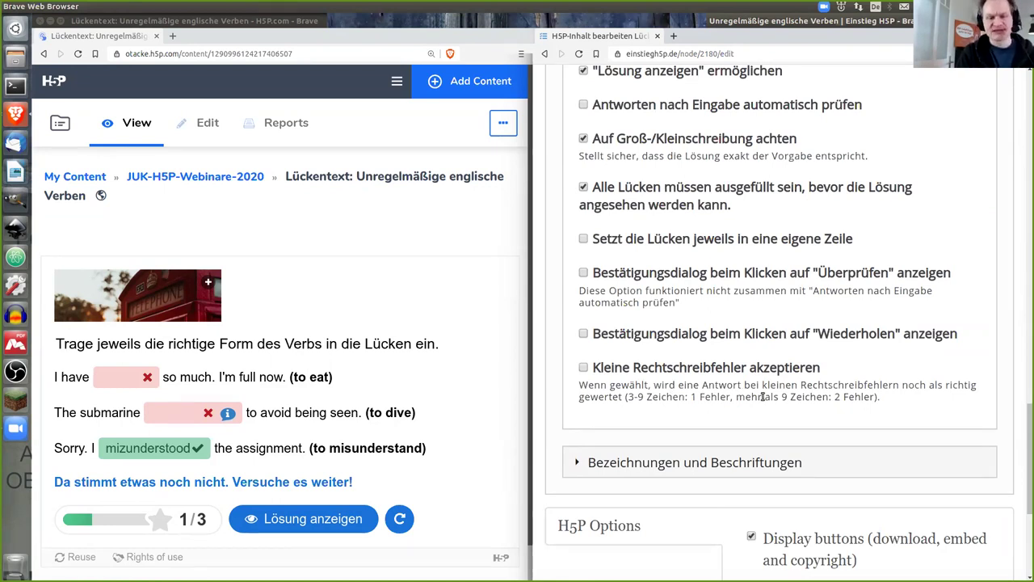
click(583, 368)
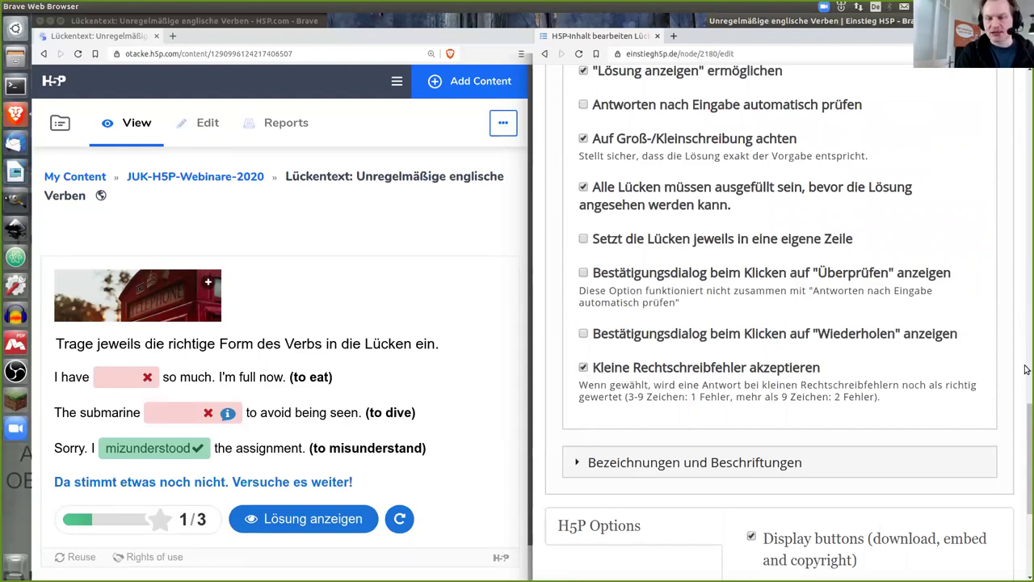
scroll(1025, 441, down, 5)
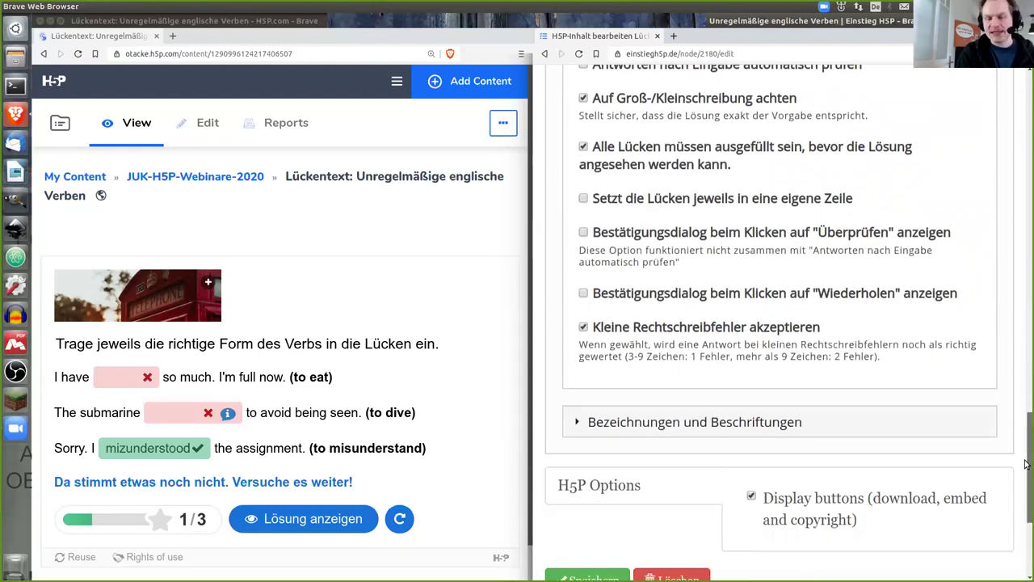
click(606, 412)
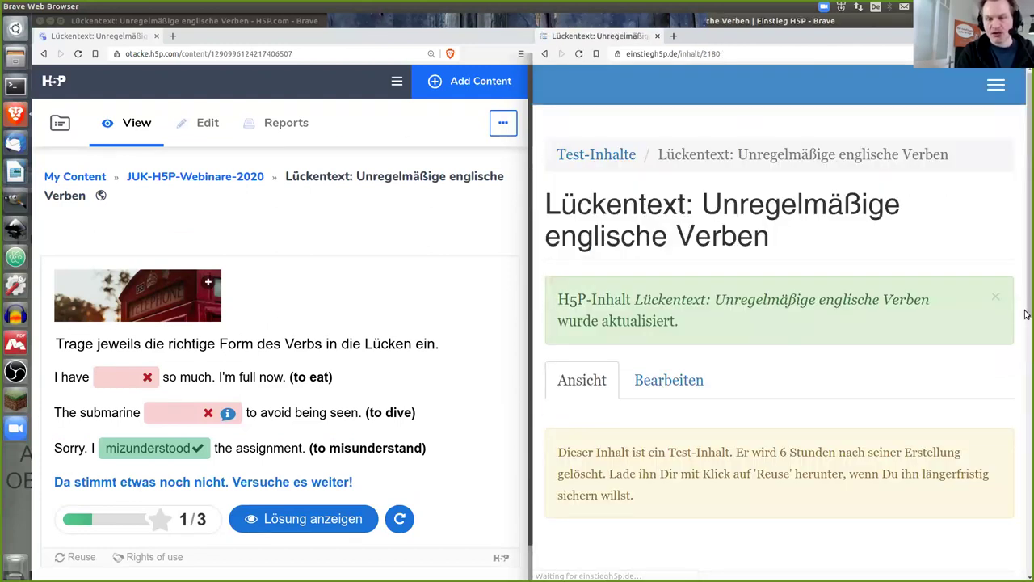
- Test the misspelling setting in the recreated exercise by answering the third gap with "mizunderstood" and checking it
drag(1025, 241, 1018, 378)
click(609, 441)
text(miz)
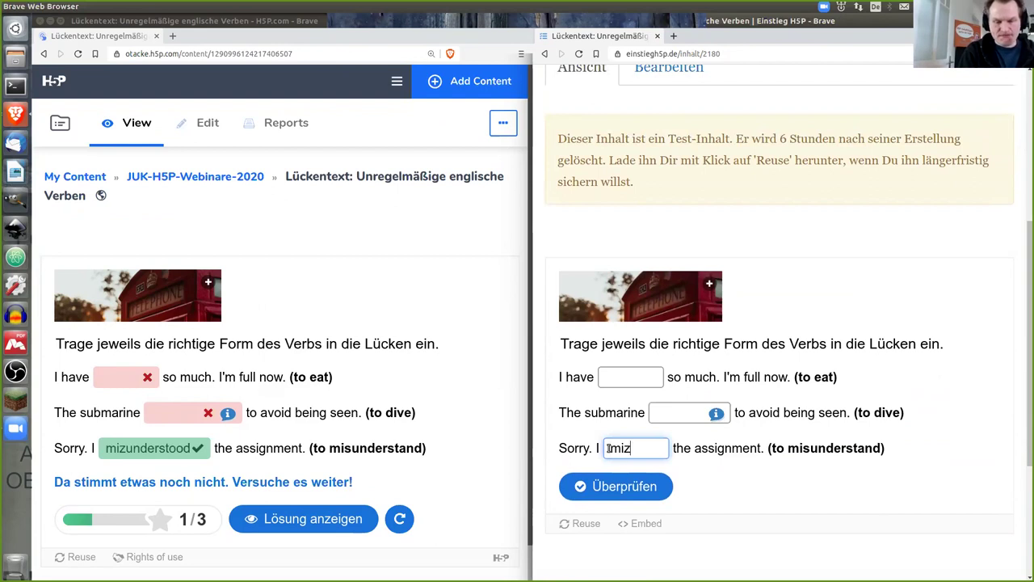
text(under)
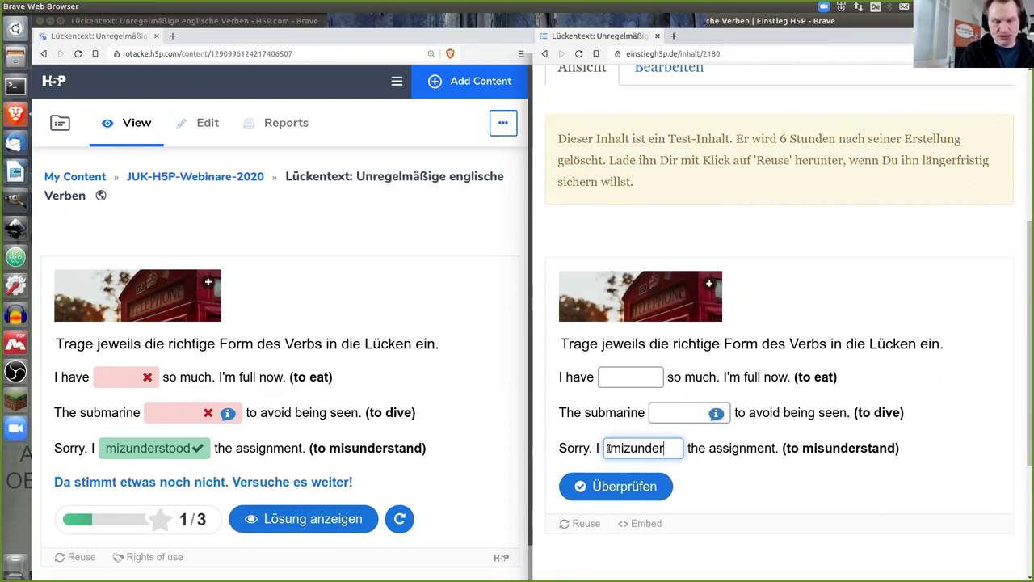
text(stood)
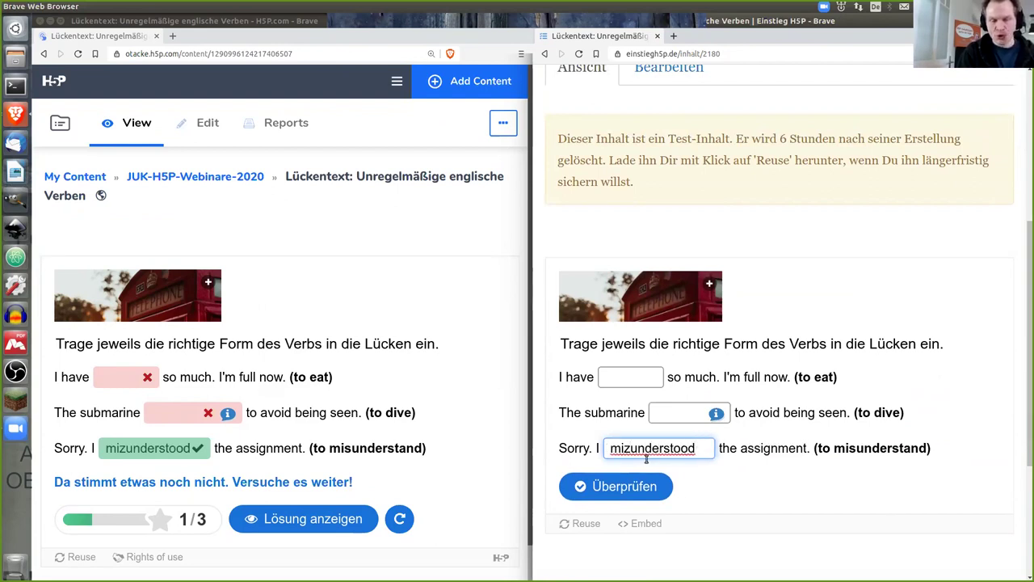
click(632, 484)
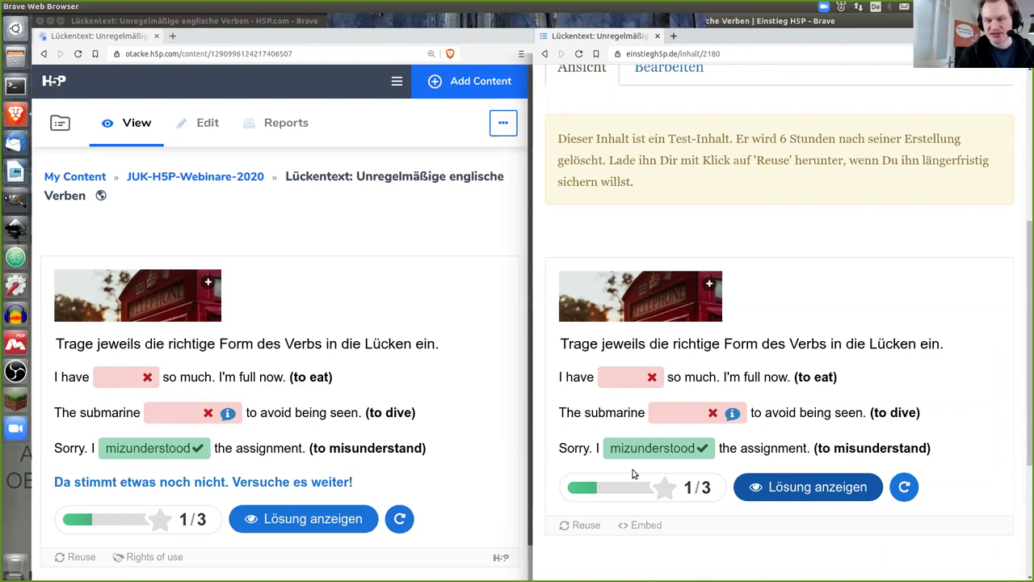
- Reopen the content for editing, add a second score range to the general feedback and end the first range at 90 %
drag(1027, 364, 716, 113)
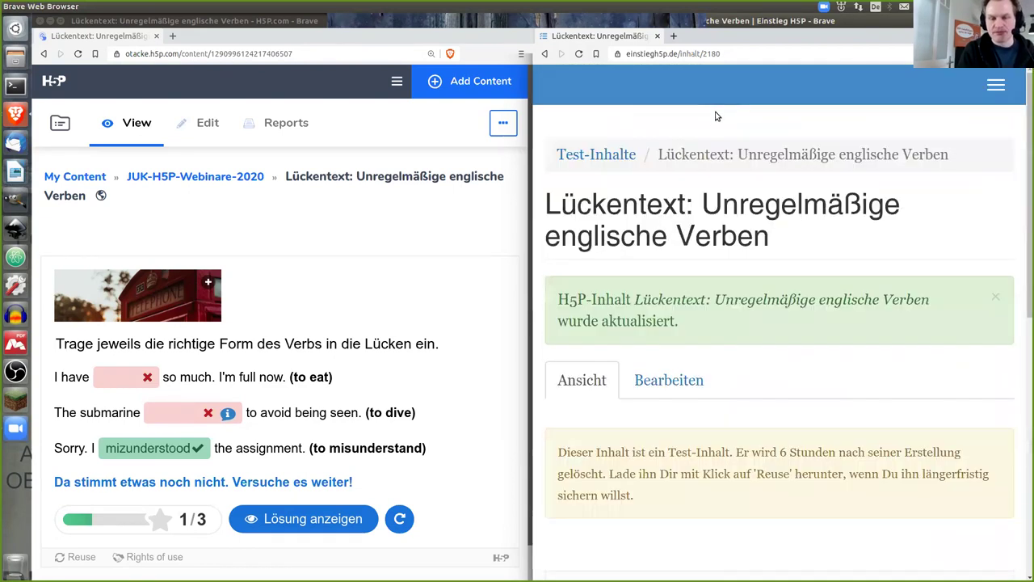
click(657, 390)
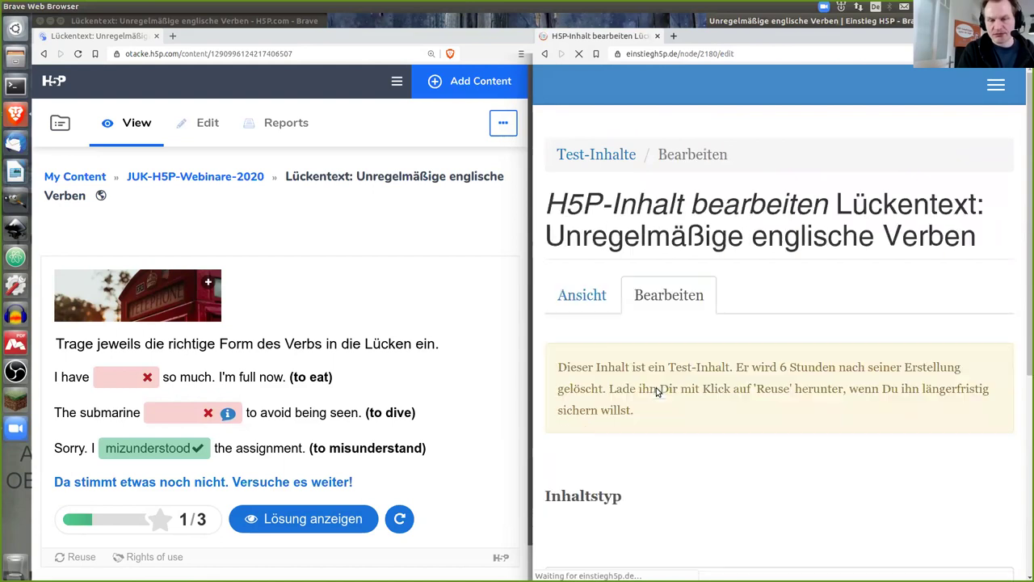
drag(1024, 166, 1002, 437)
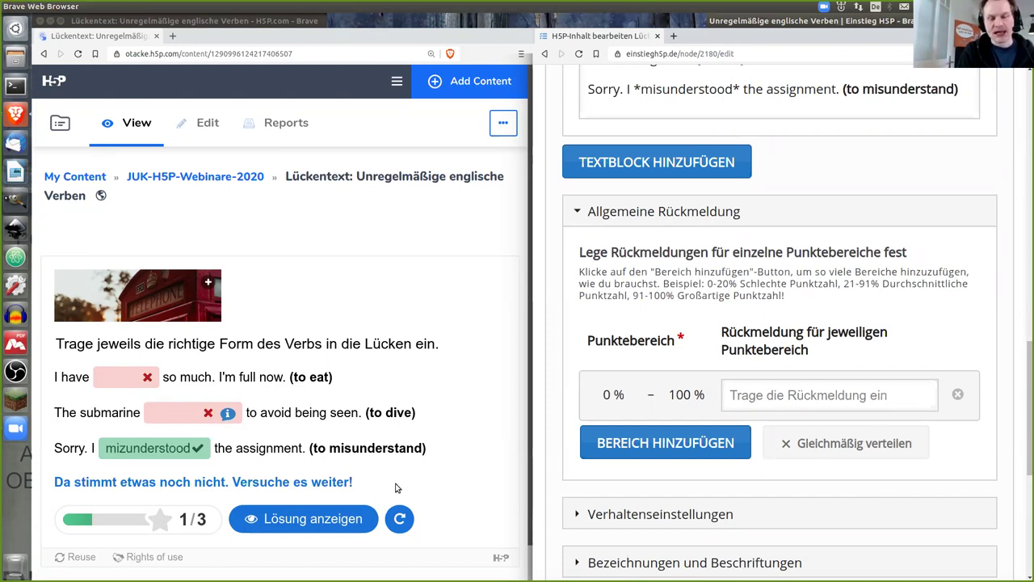
click(622, 446)
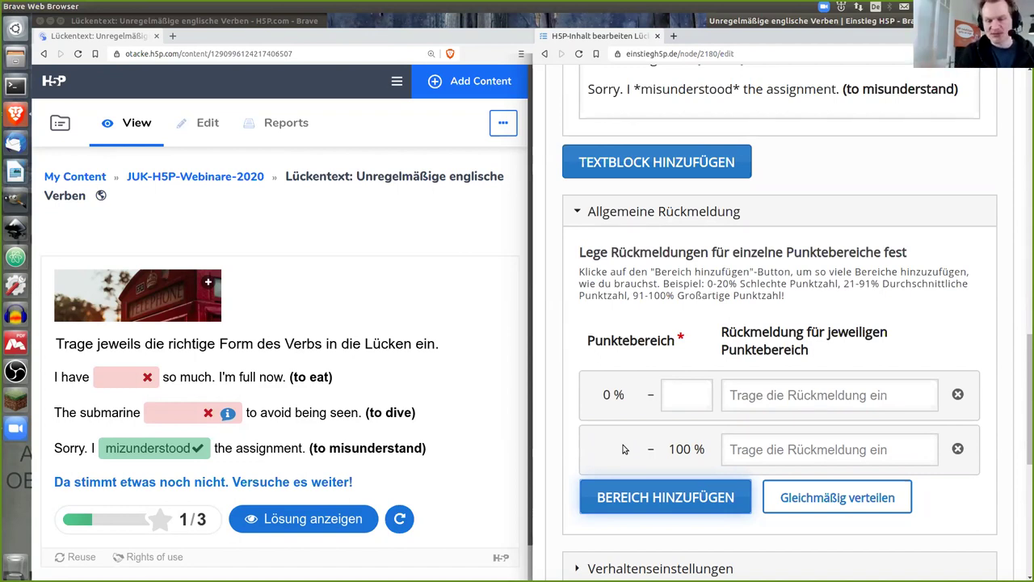
click(699, 396)
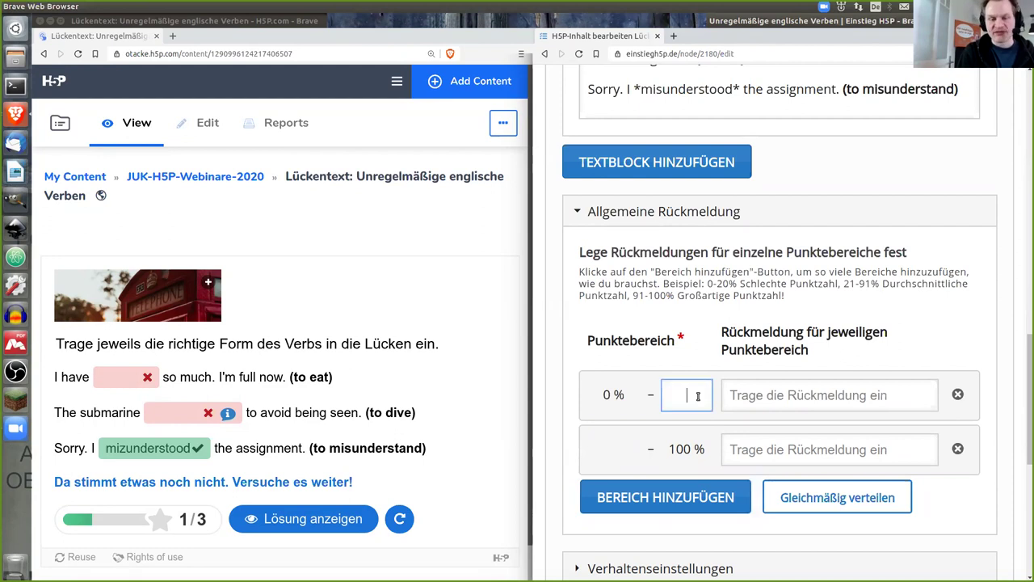
text(90)
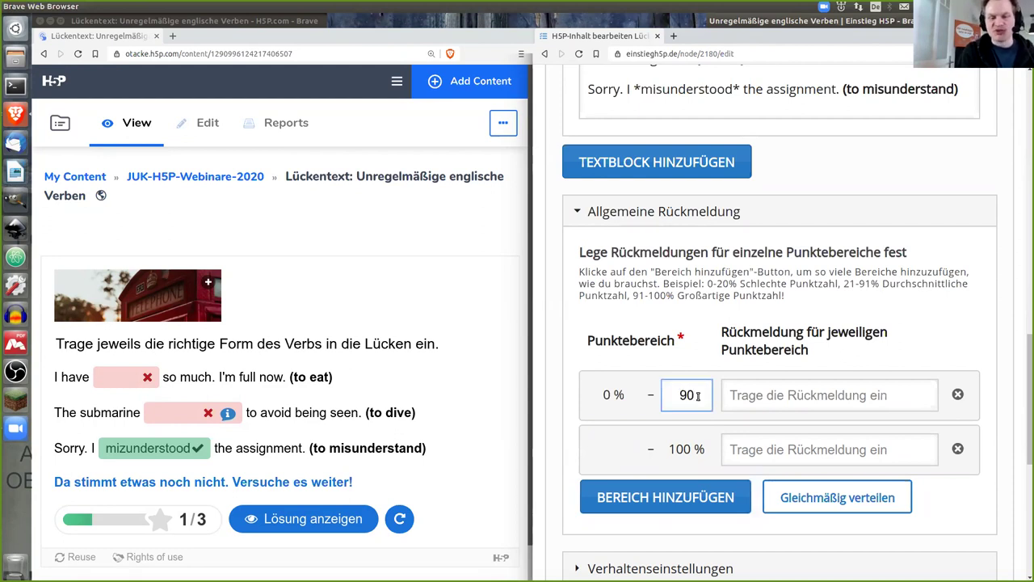
key(Tab)
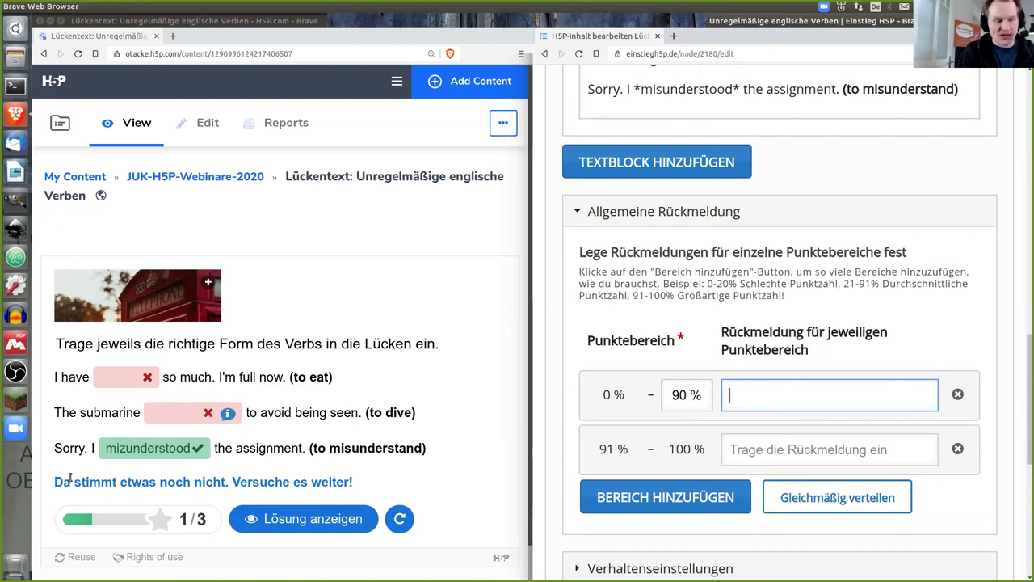
- Copy "Da stimmt etwas noch nicht. Versuche es weiter!" from the example exercise into the feedback for the 0–90 % range
drag(56, 483, 361, 488)
key(ctrl+c)
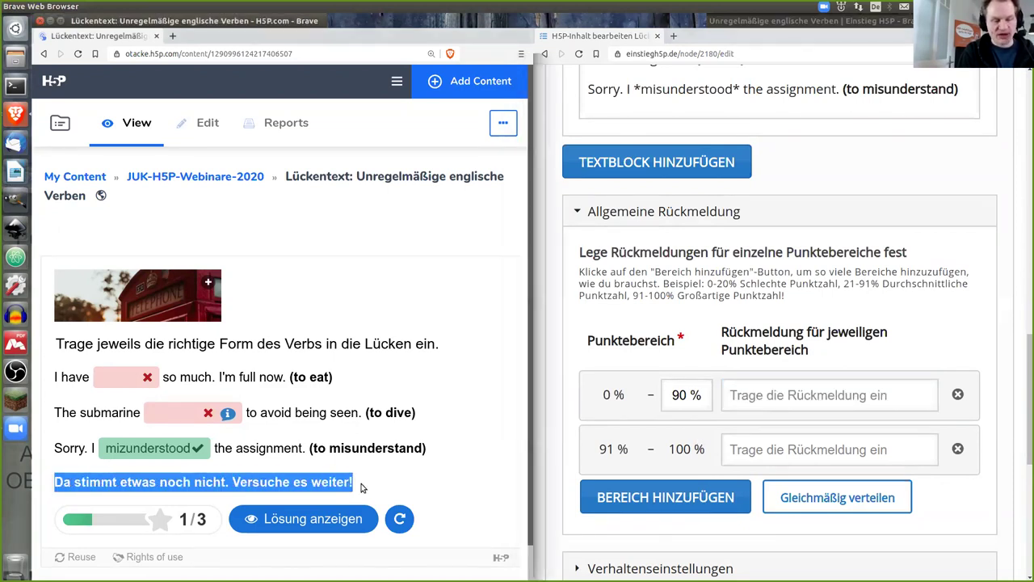
click(763, 397)
key(ctrl+v)
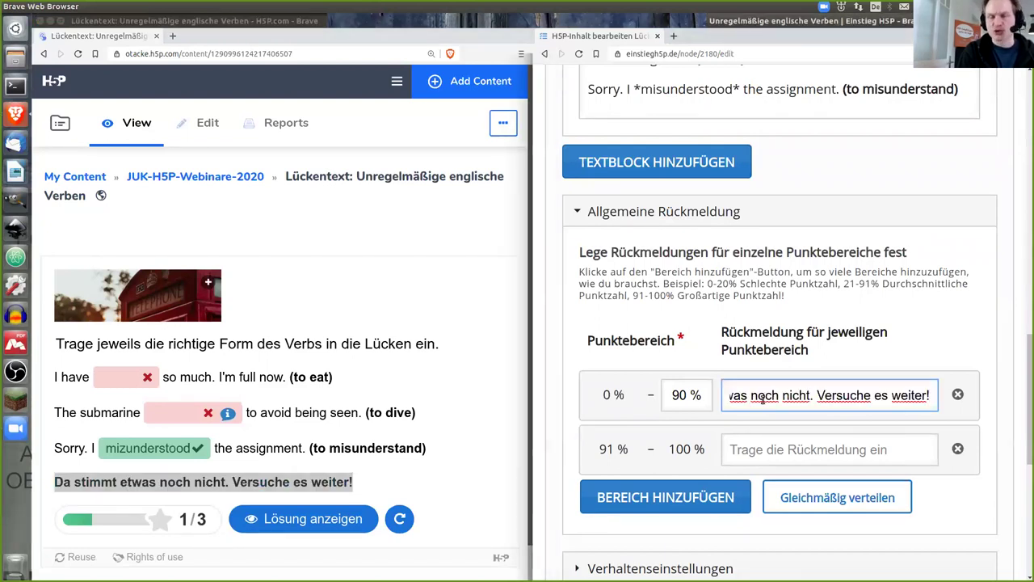
- Enter "Großartig!" as the feedback for the 91–100 % range and save the content
click(716, 434)
click(740, 451)
text(G)
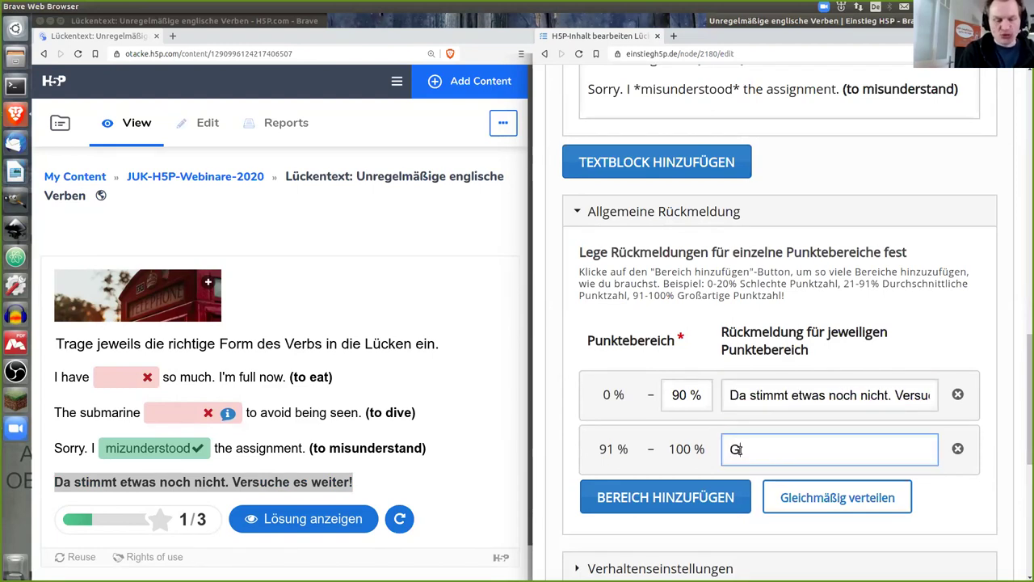
text(roßartig!)
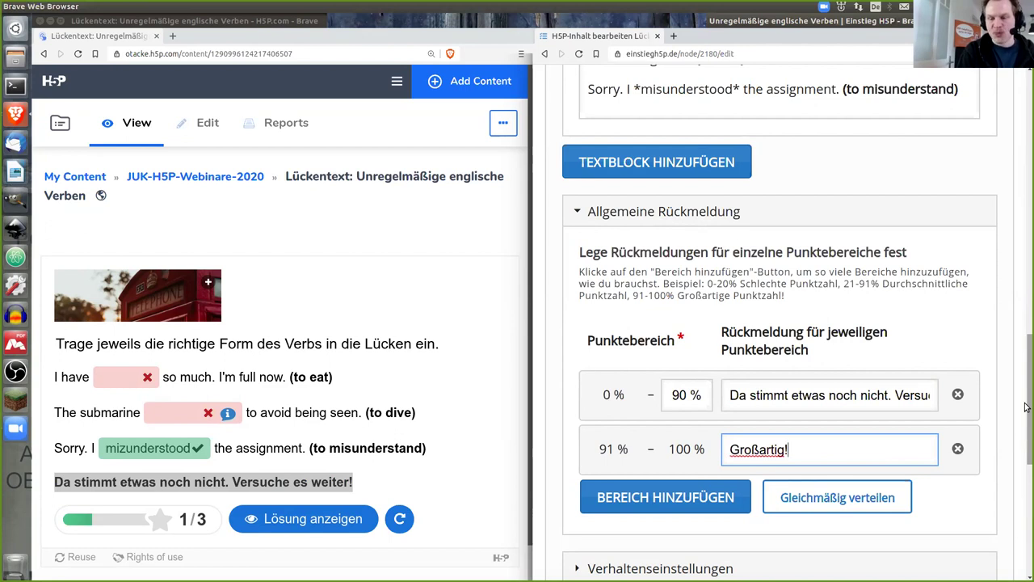
scroll(1025, 453, down, 4)
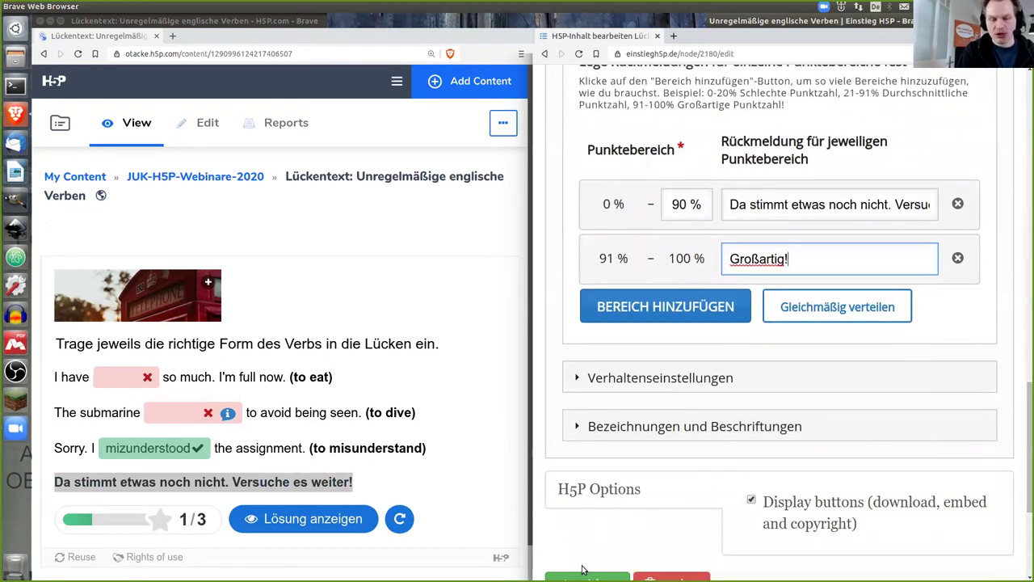
click(587, 577)
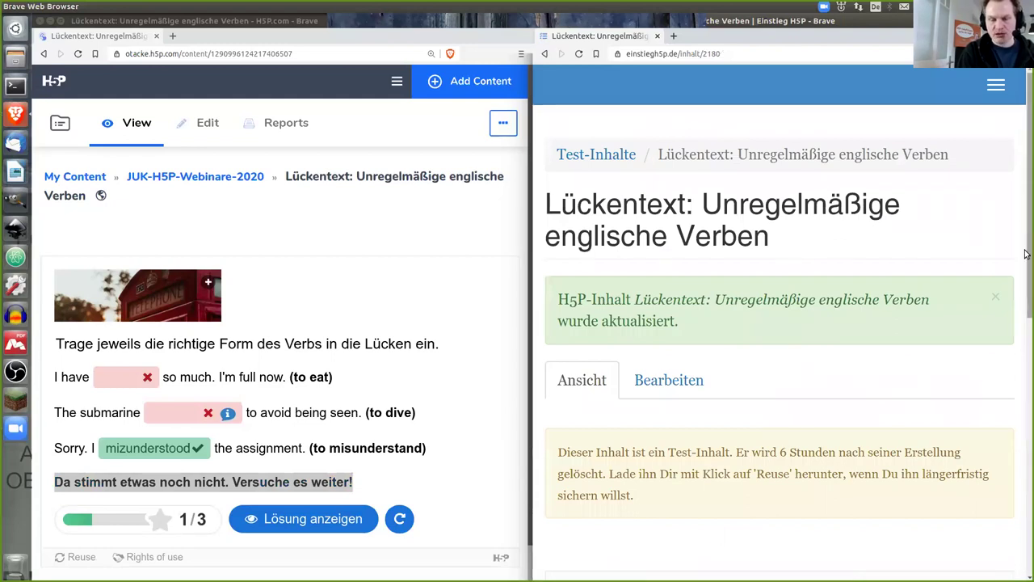
- Test the feedback in the saved exercise by answering only the third gap with "mizunderstood" and checking it
drag(1024, 250, 1017, 401)
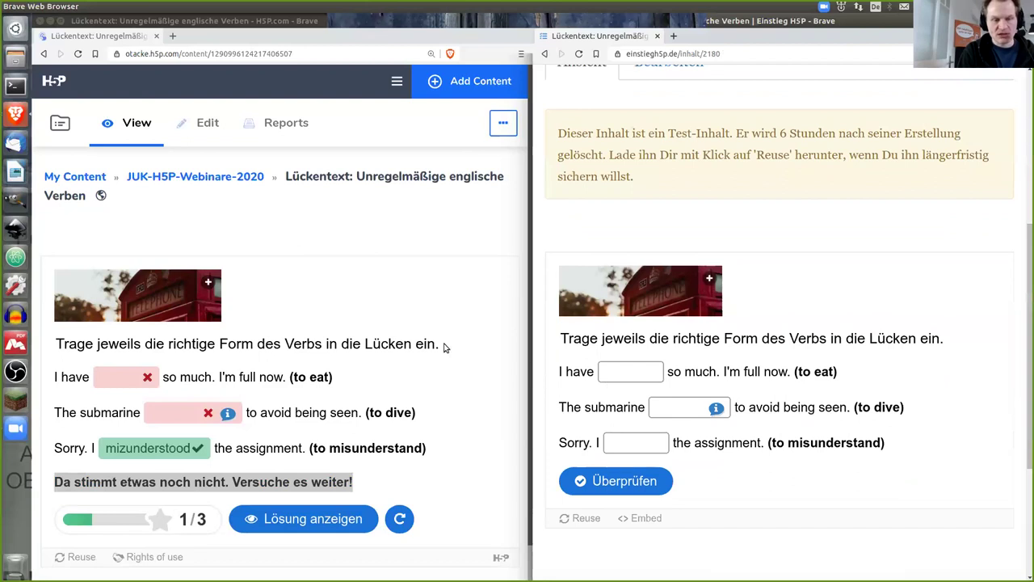
click(645, 446)
text(mizu)
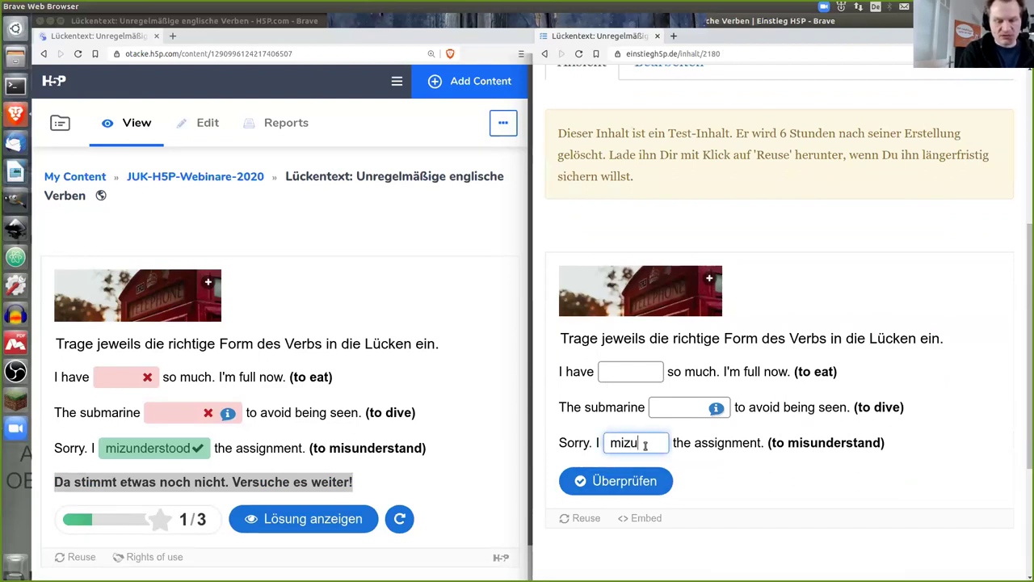
text(nderstood)
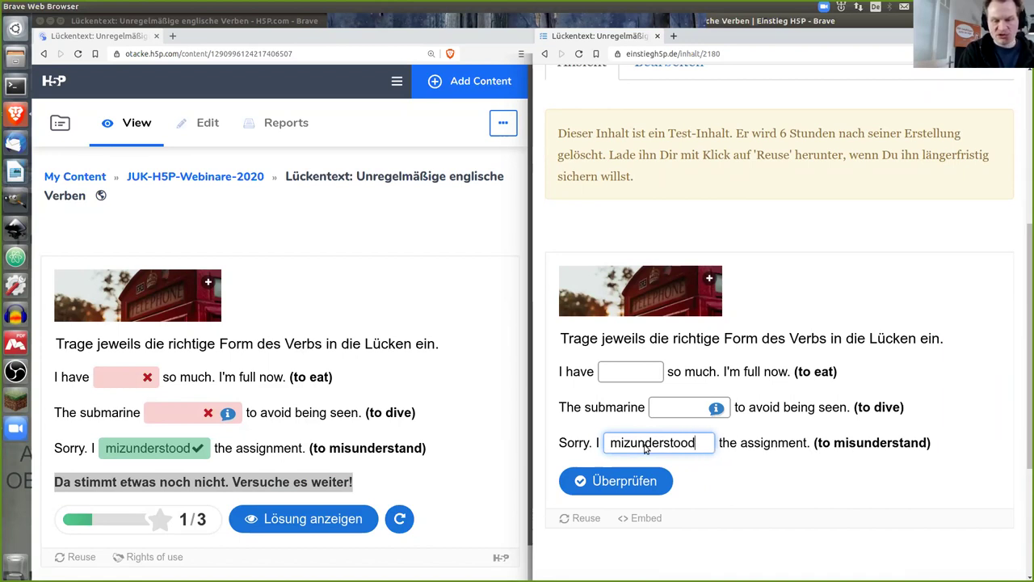
click(635, 480)
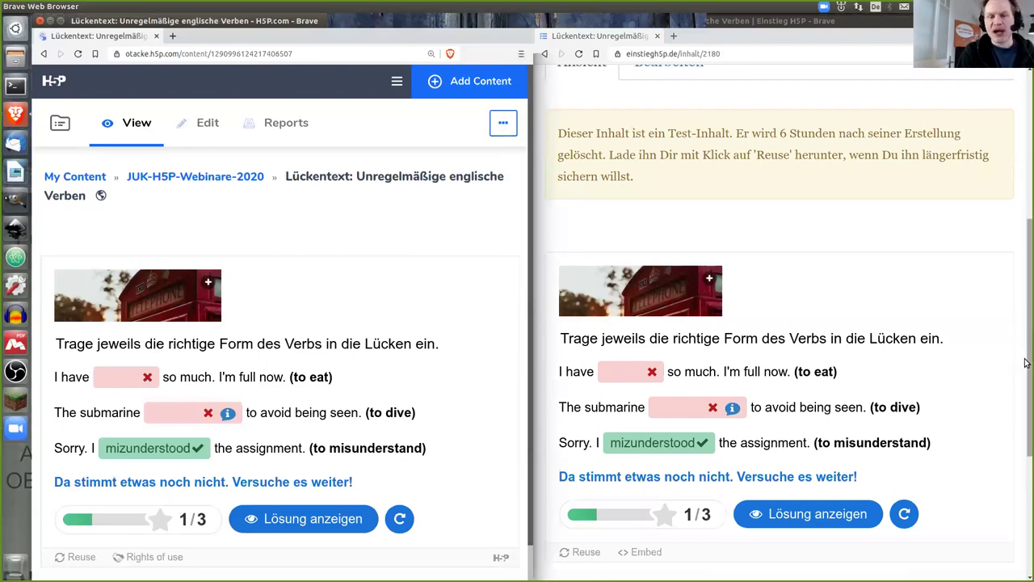
- Reopen the content for editing and review the settings of the Red Telephone image and the fields below it
drag(1025, 363, 1025, 315)
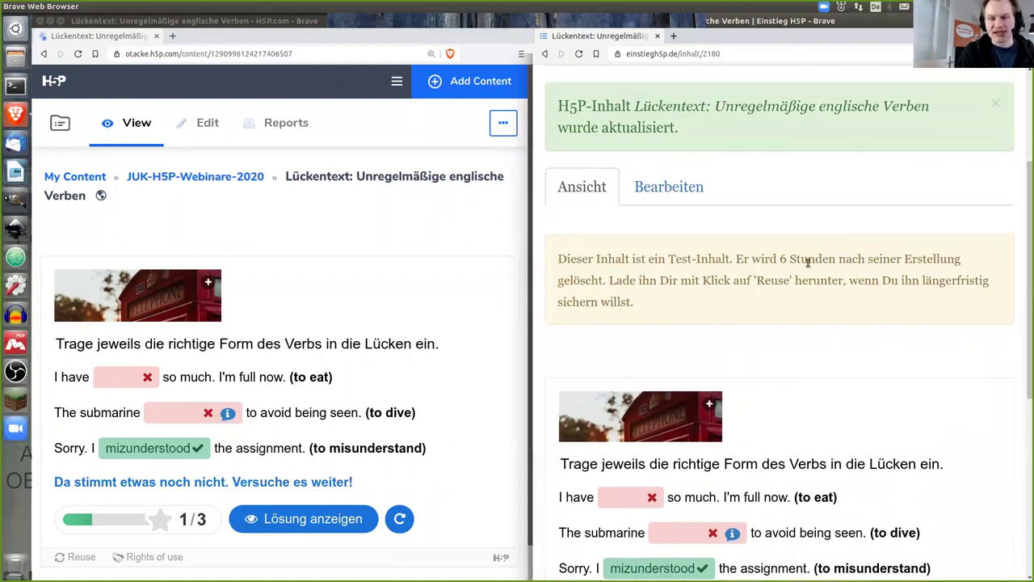
click(666, 194)
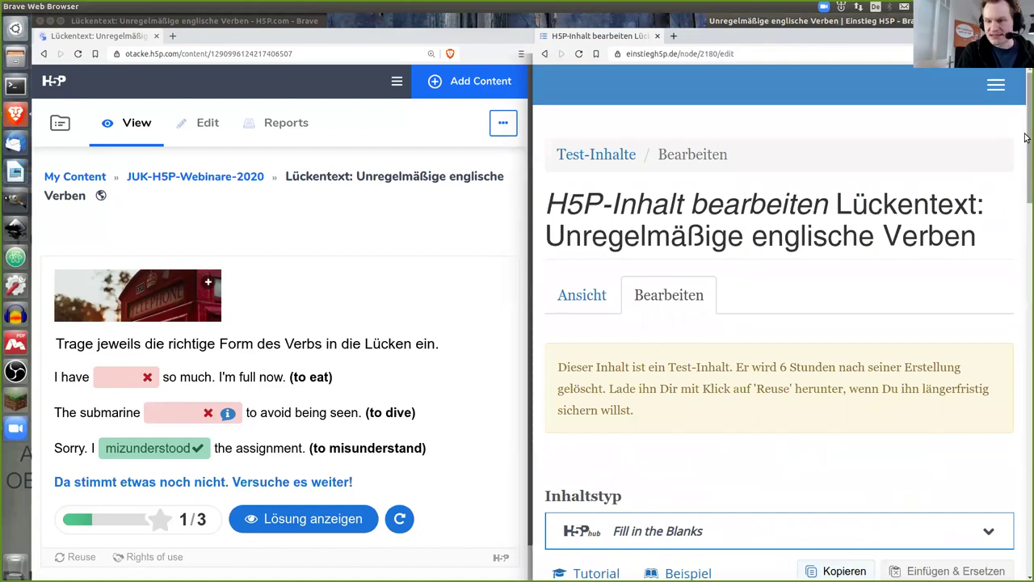
drag(1027, 124, 1024, 253)
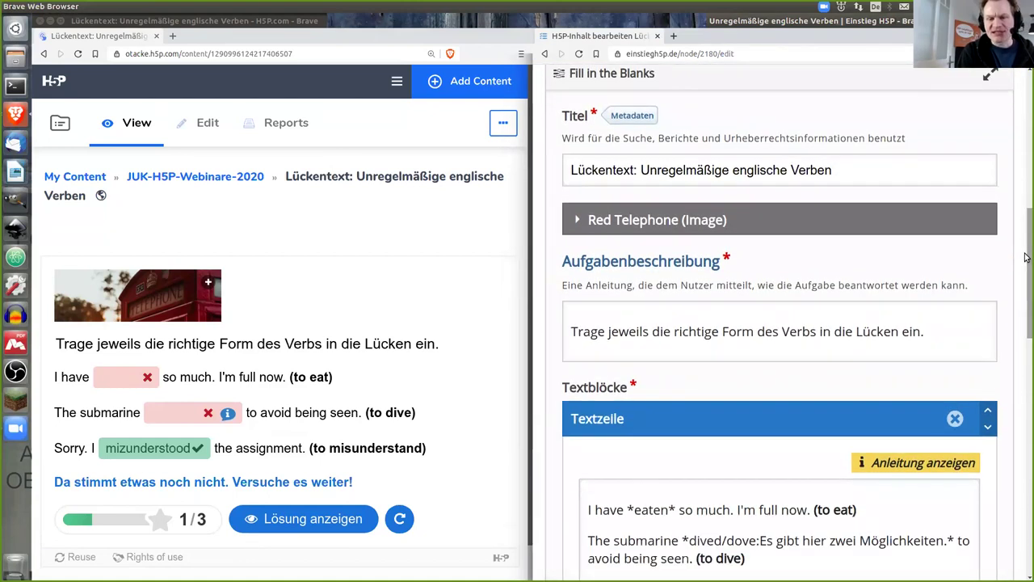
click(627, 234)
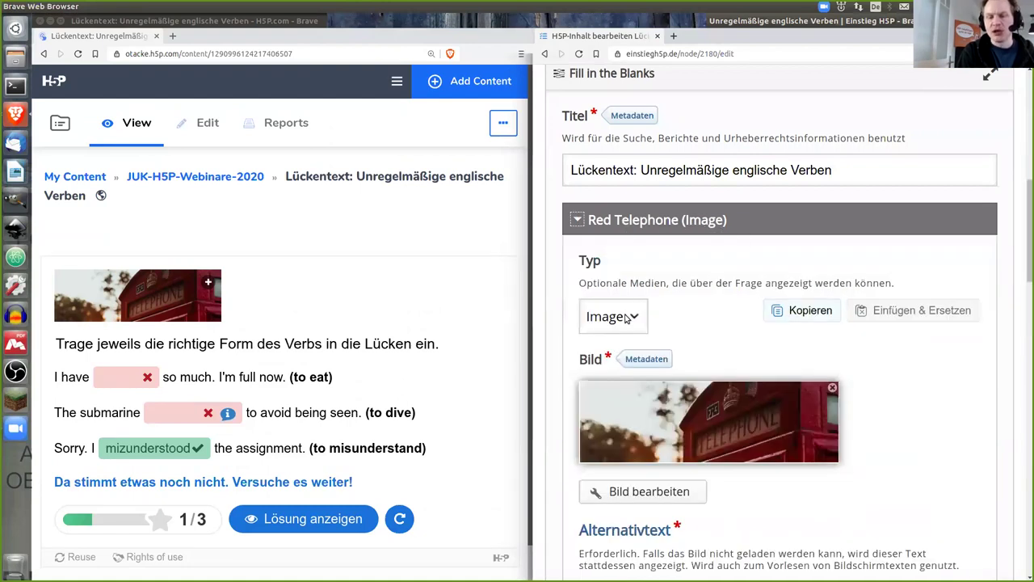
drag(1025, 261, 1025, 276)
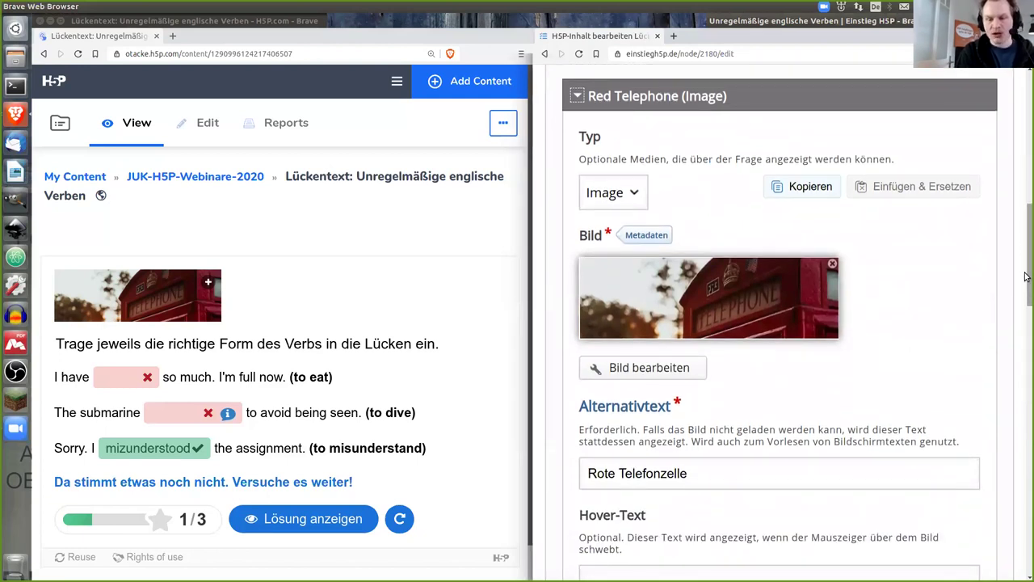
drag(1025, 277, 1025, 469)
click(779, 172)
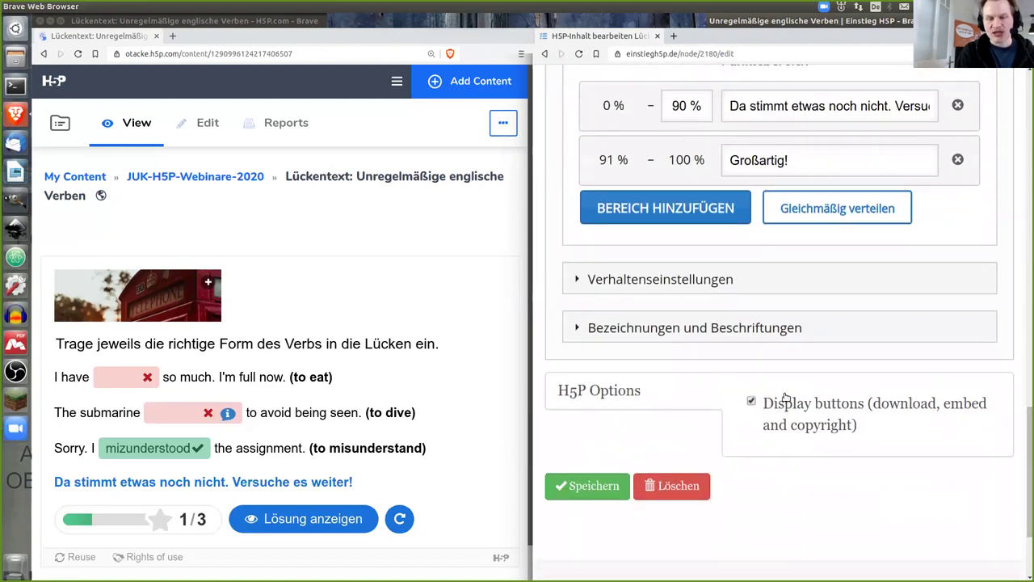
- Examine the languages offered for the exercise's labels and captions, leaving German (Deutsch) selected
click(642, 328)
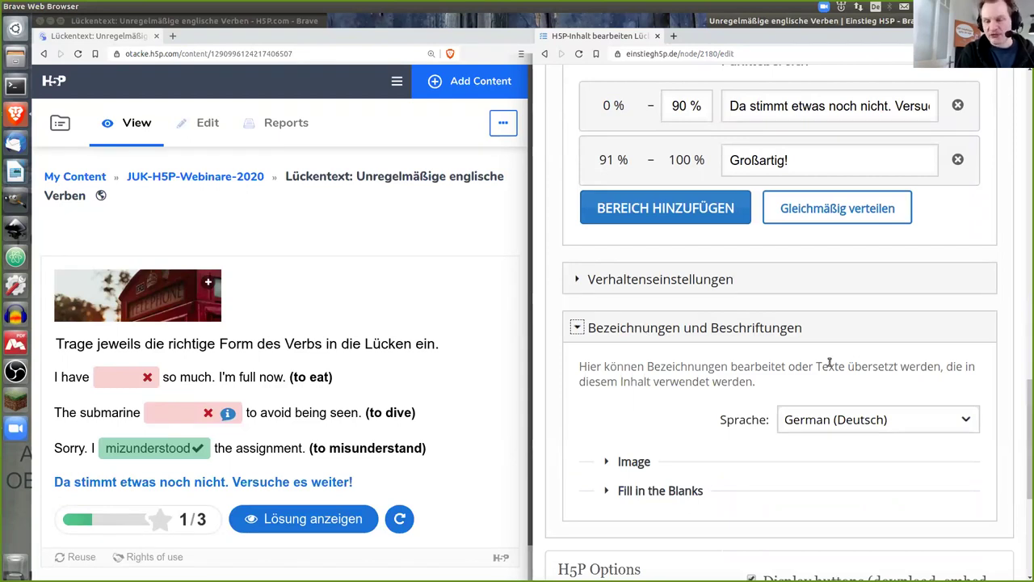
click(967, 421)
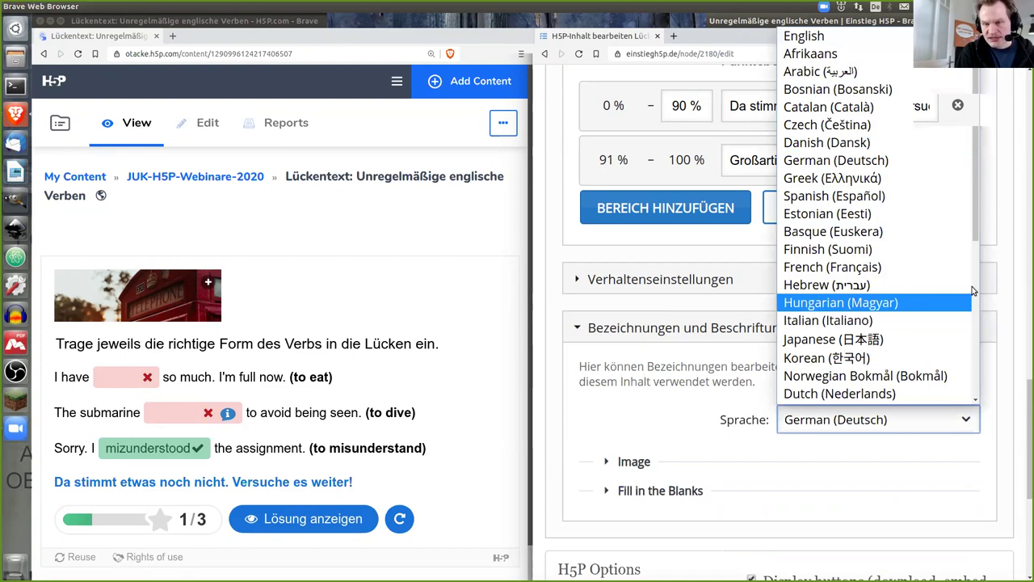
drag(975, 223, 975, 228)
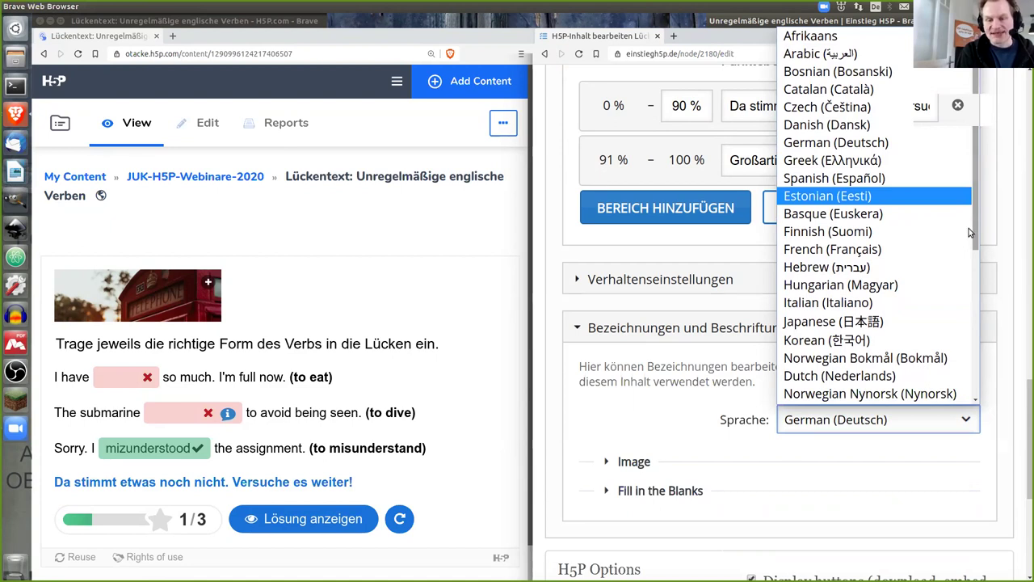
click(725, 402)
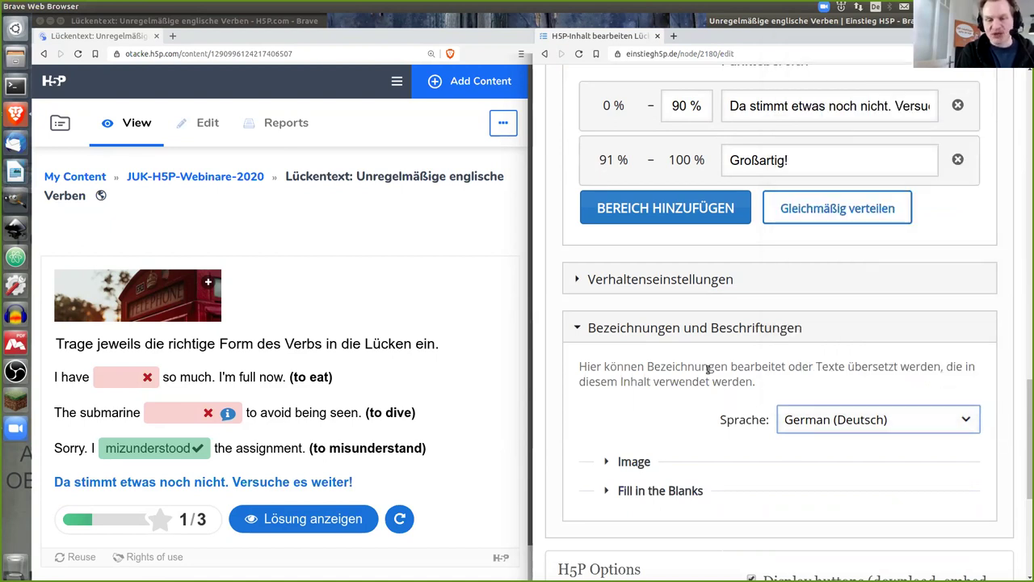
click(681, 331)
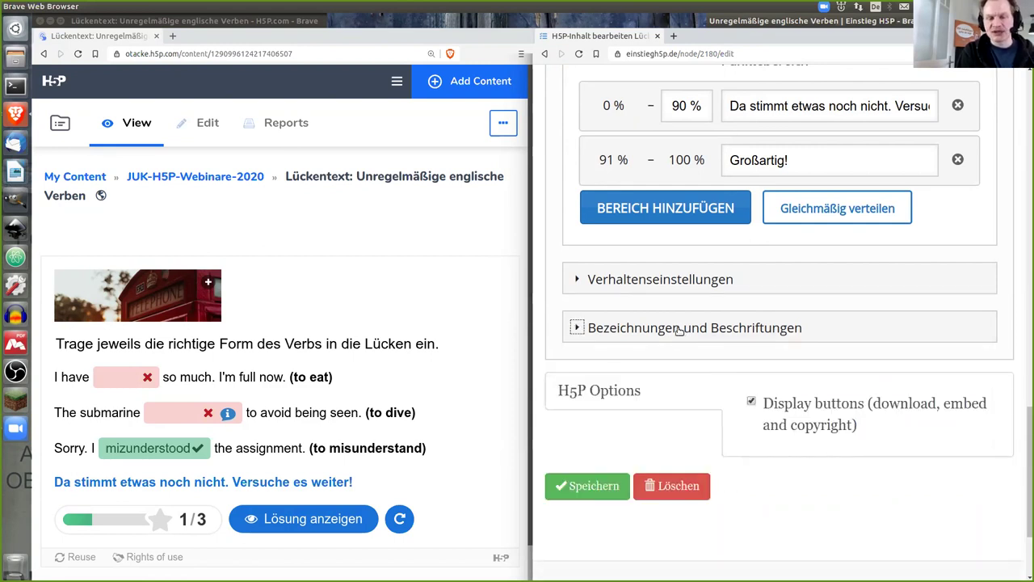
- Review the content's behavioural settings and try to show the solution in the example exercise with two gaps still empty
click(659, 278)
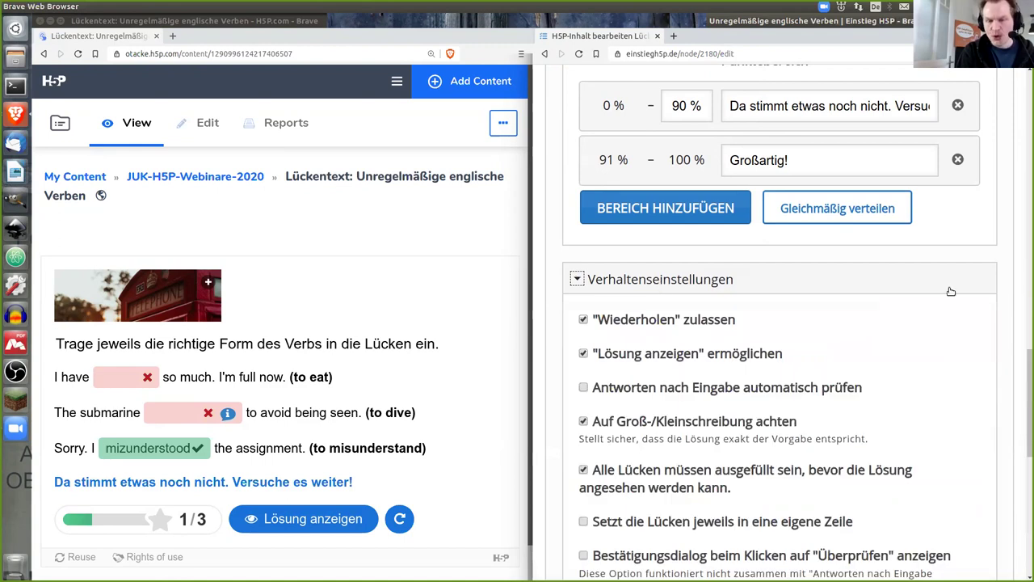
drag(1027, 370, 1026, 402)
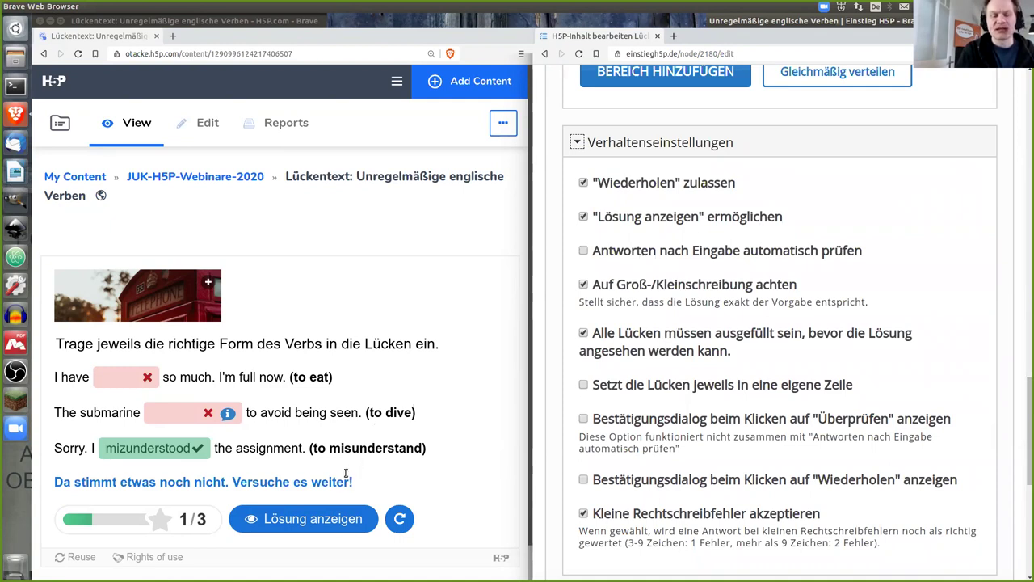
click(319, 523)
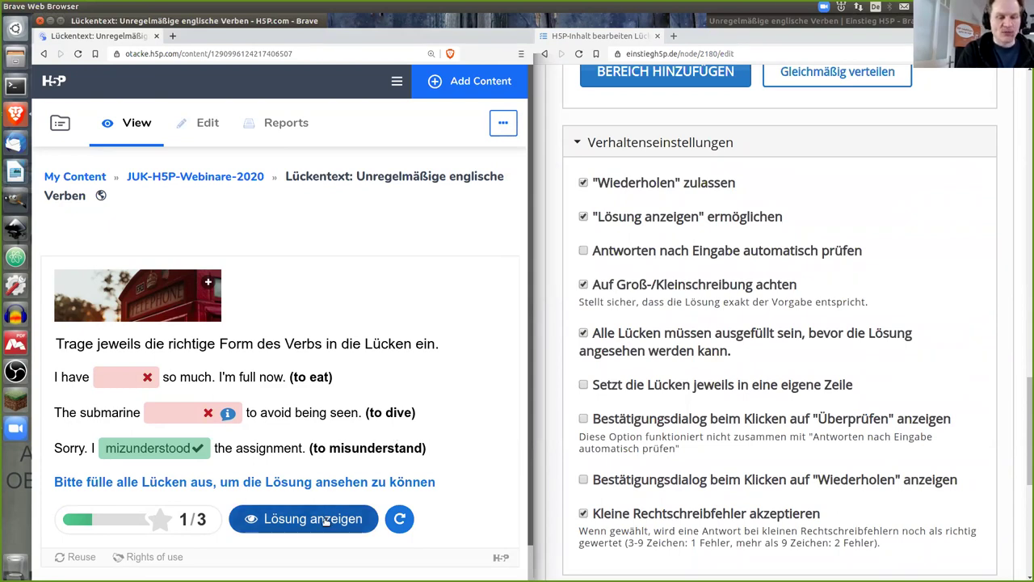
- Restart the example exercise, fill its gaps with "eaten", "diven" and "misunderstood", and check the answers
click(398, 518)
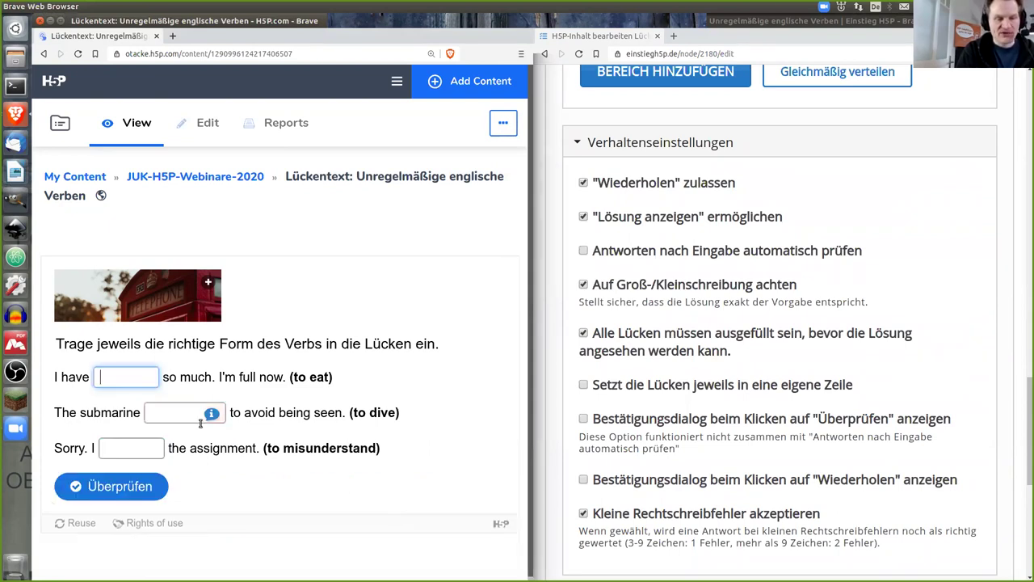
text(eaten)
key(Tab)
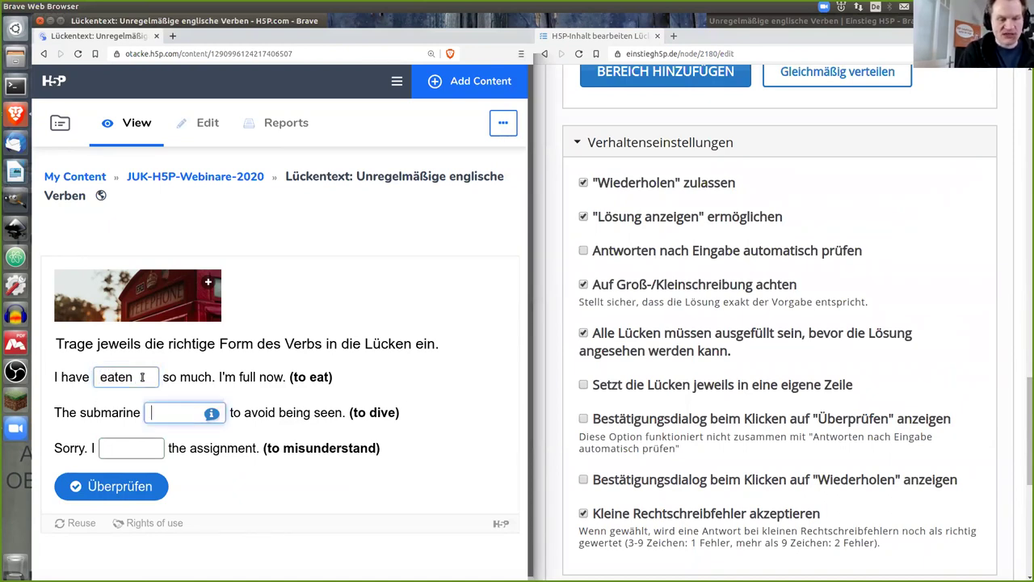
text(di)
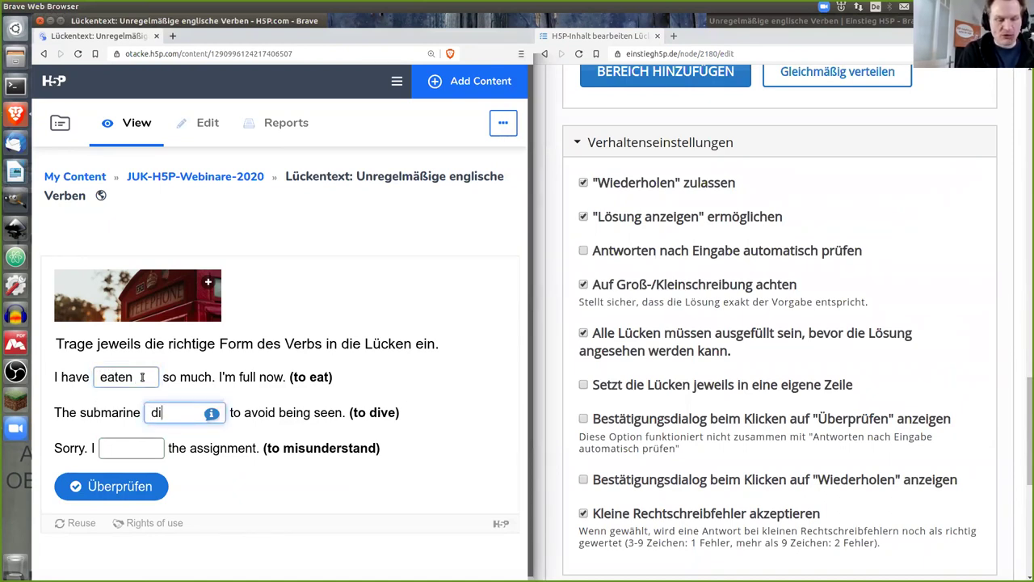
text(even)
key(Tab)
text(m)
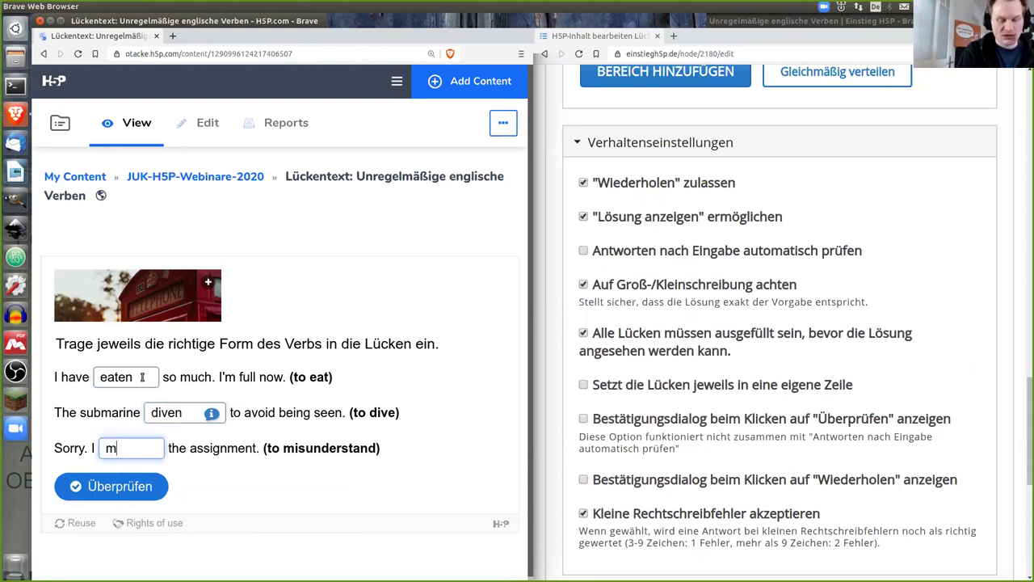
text(isunderstood)
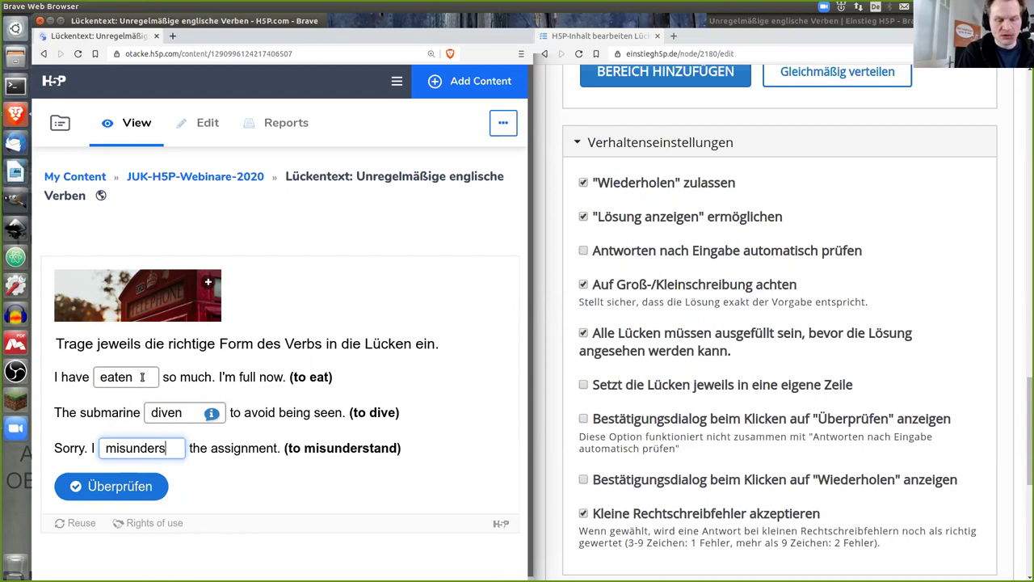
click(129, 485)
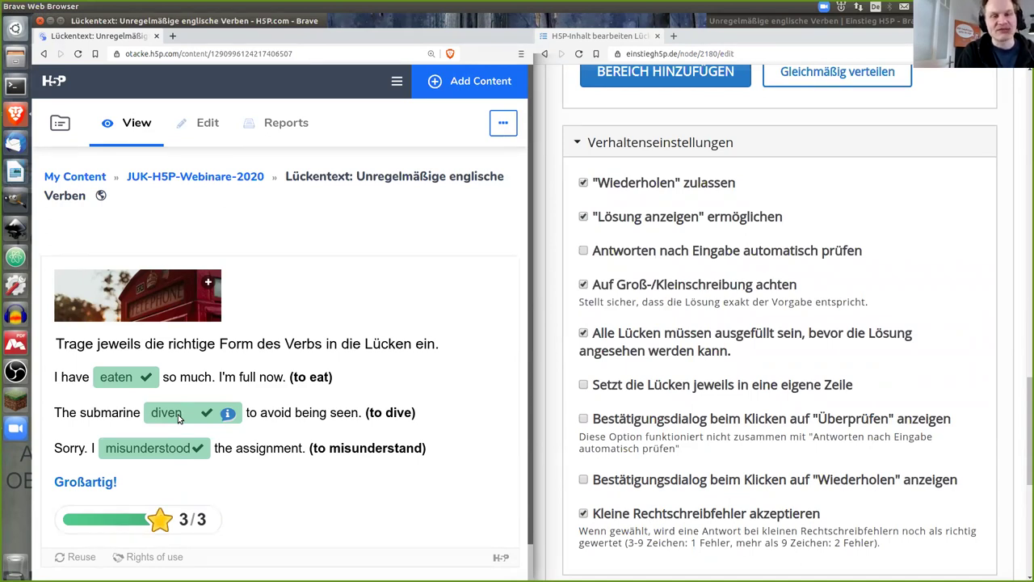
- Reload the example exercise, check the answers "eaten", "doveden" and "misunderstood", and show the solution
key(F5)
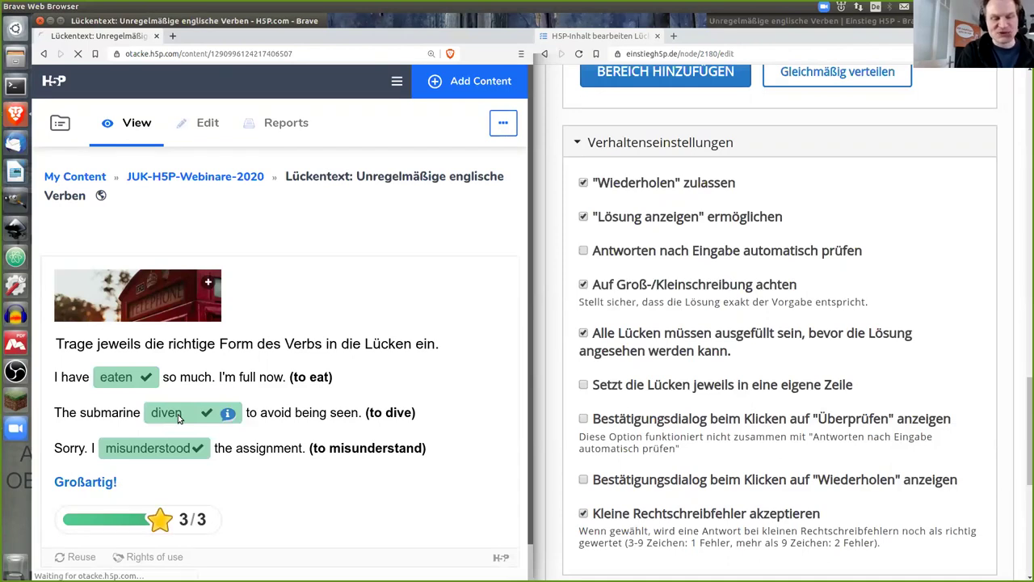
click(125, 378)
text(eaten)
key(Tab)
text(dov)
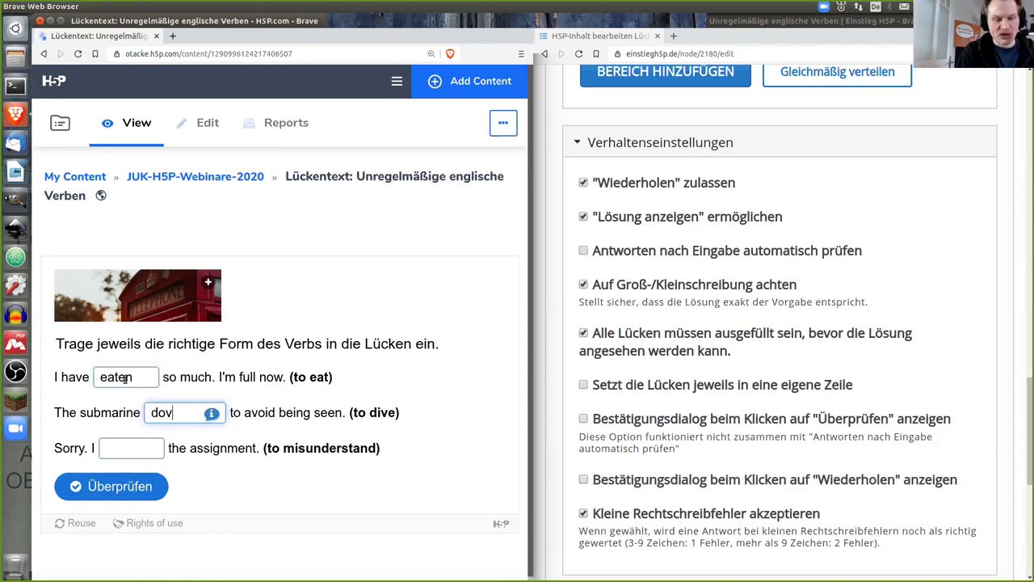
text(e)
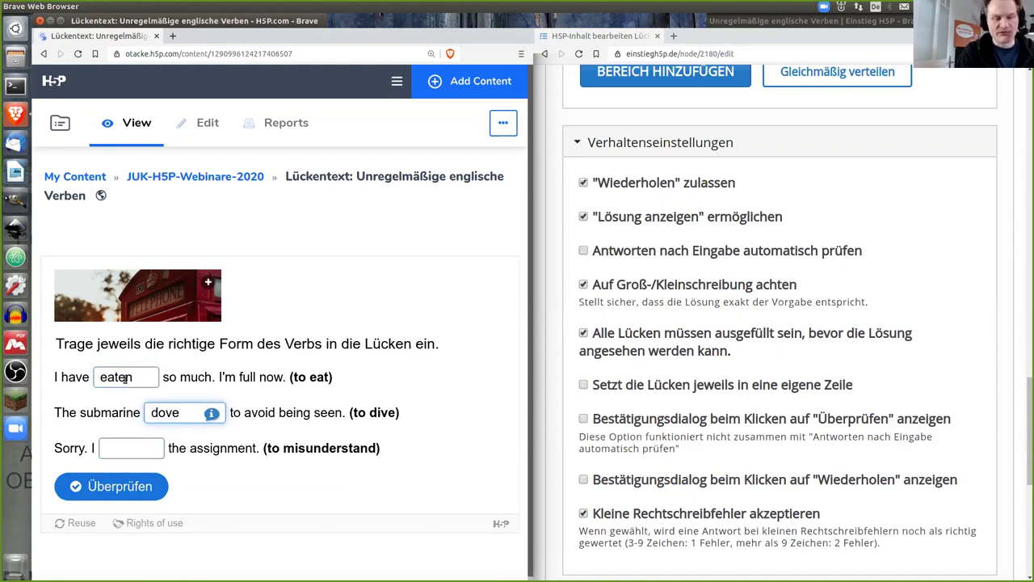
text(den)
key(Tab)
text(mi)
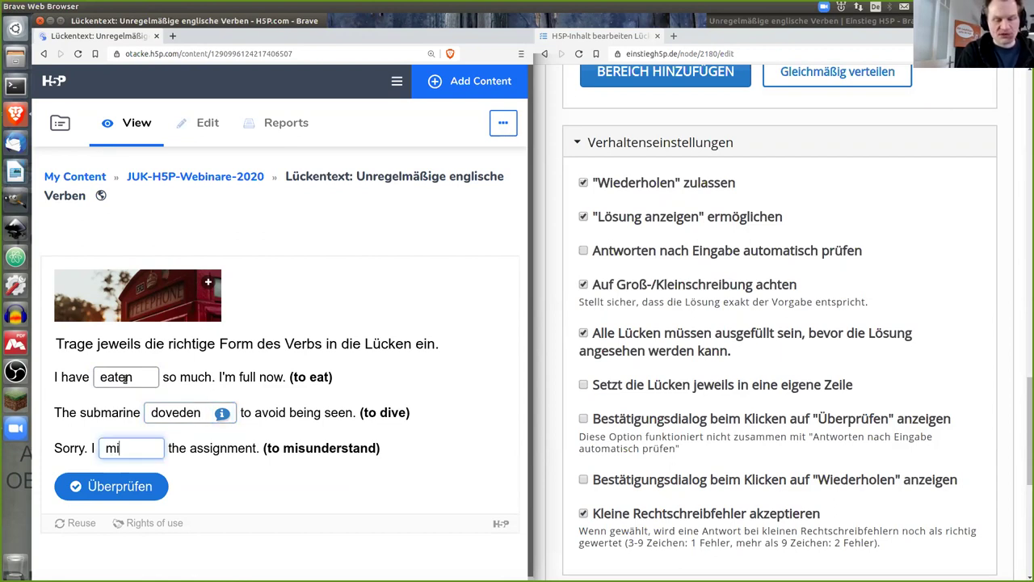
text(sunderstood)
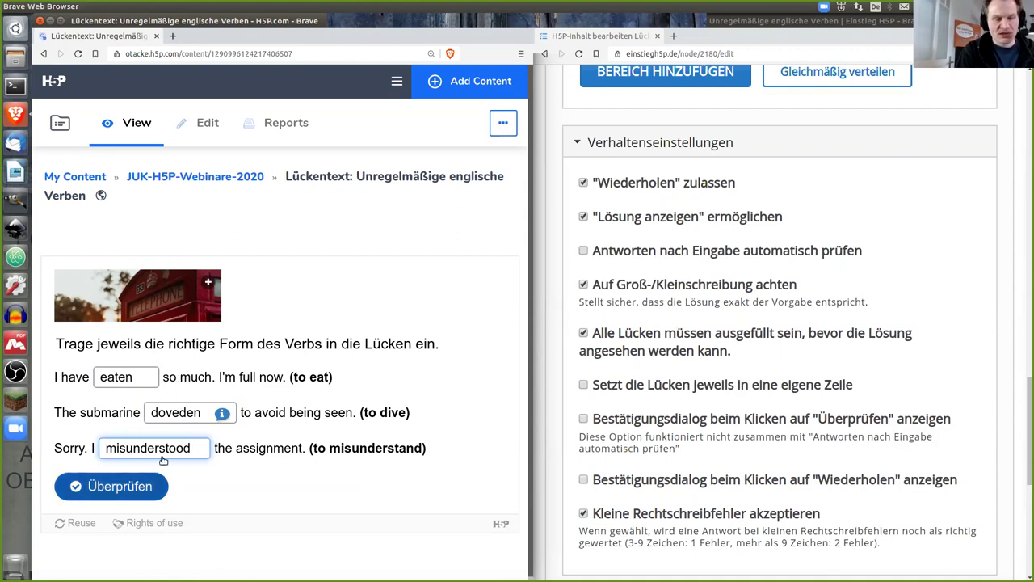
click(147, 486)
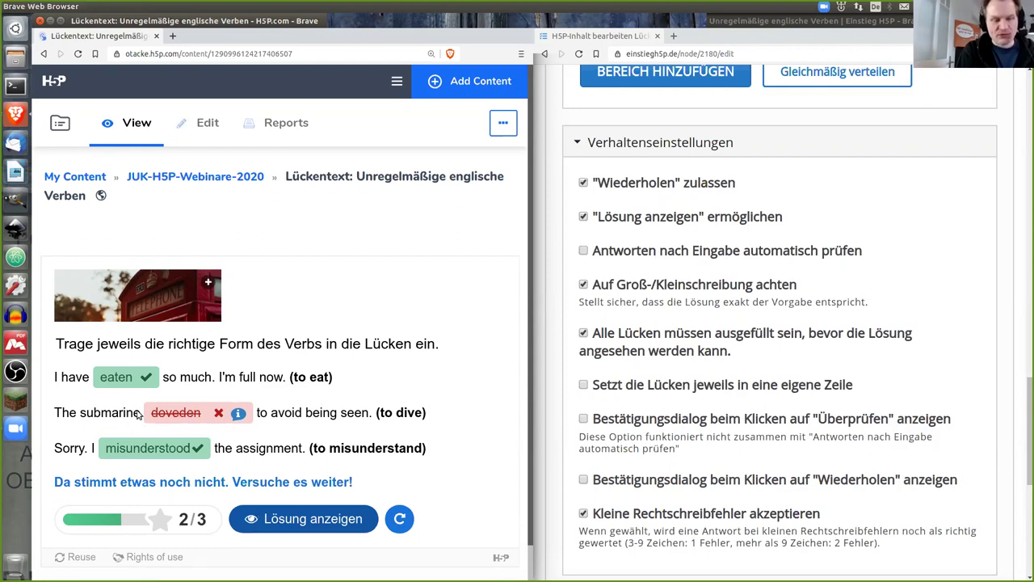
click(305, 521)
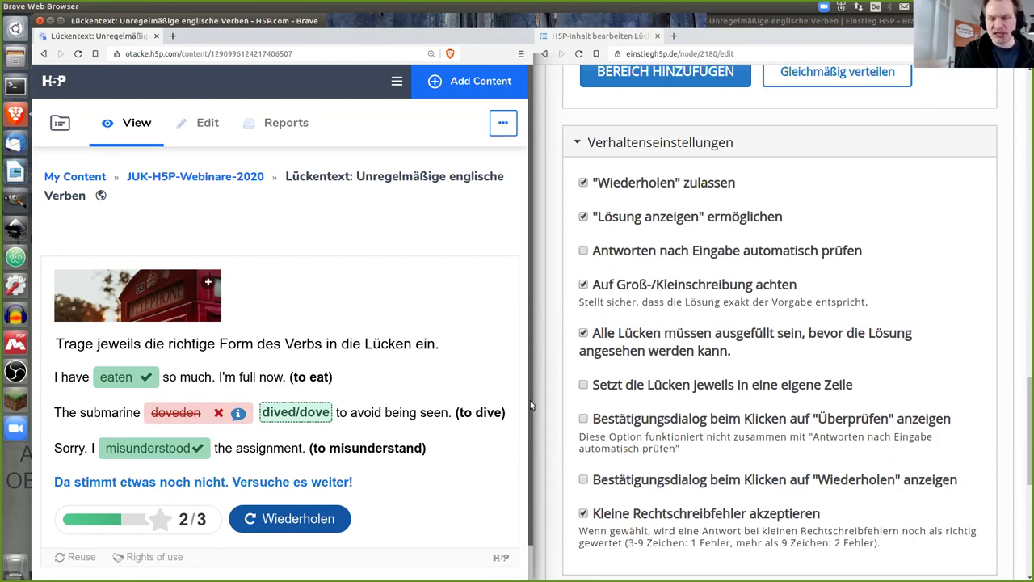
- Disable the "Lösung anzeigen" and "Wiederholen" options in the content's behavioural settings and save the content
click(583, 217)
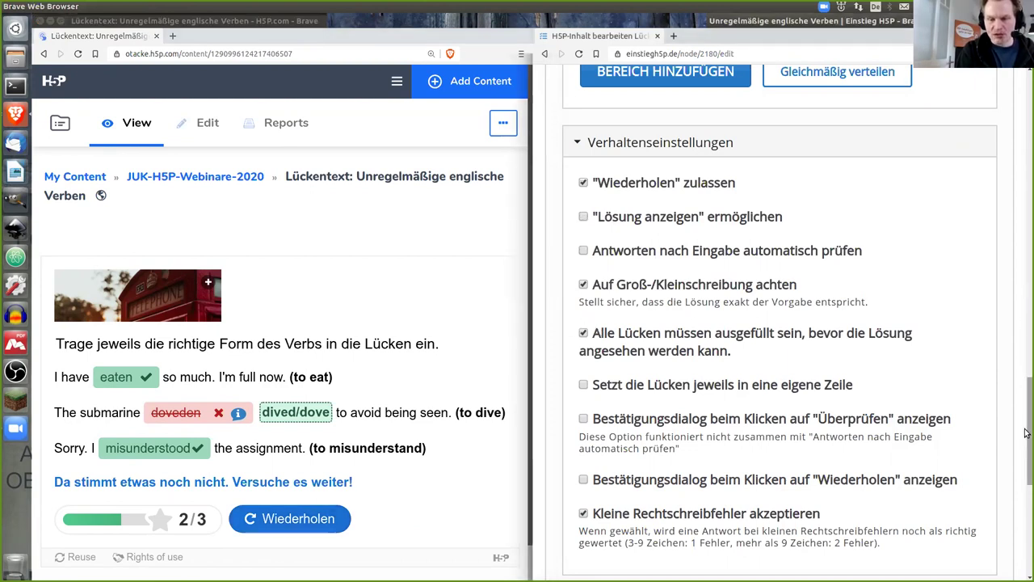
scroll(1027, 420, up, 1)
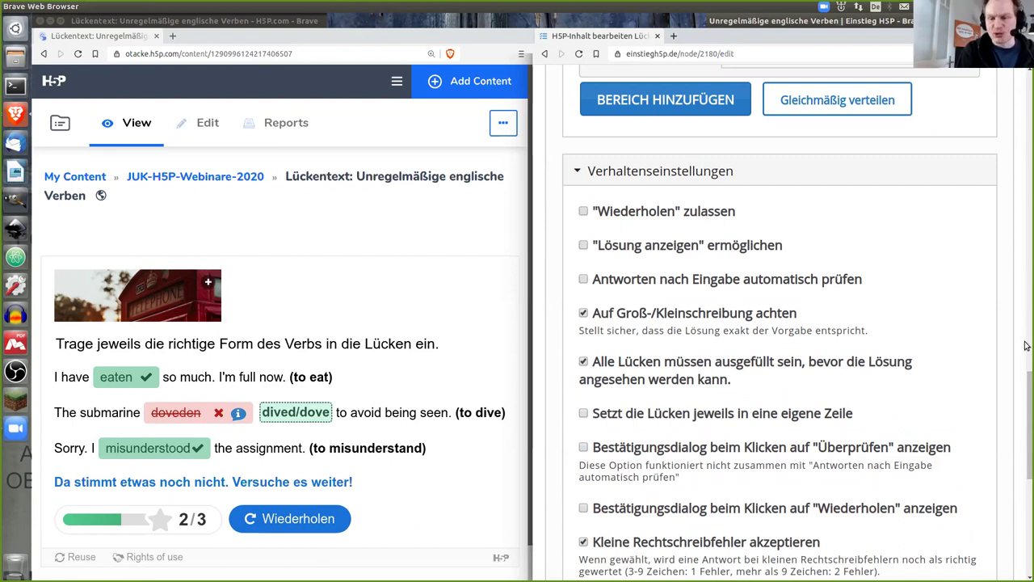
scroll(1027, 467, down, 3)
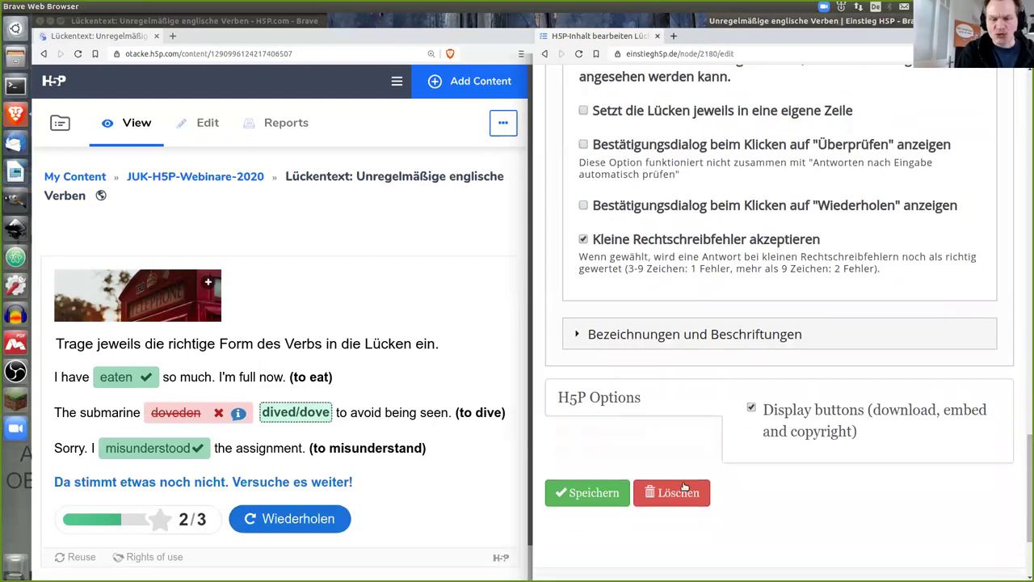
click(582, 495)
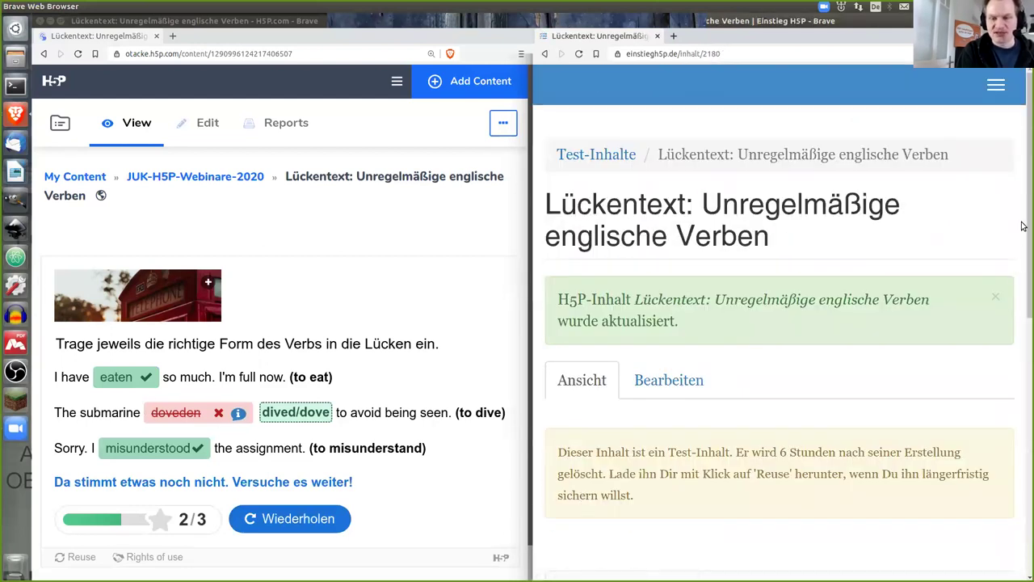
- Test the saved exercise by filling its gaps with "ettete", "hghghg" and "fzr7r7" and checking the answers
drag(1028, 172, 1026, 260)
scroll(1025, 258, down, 3)
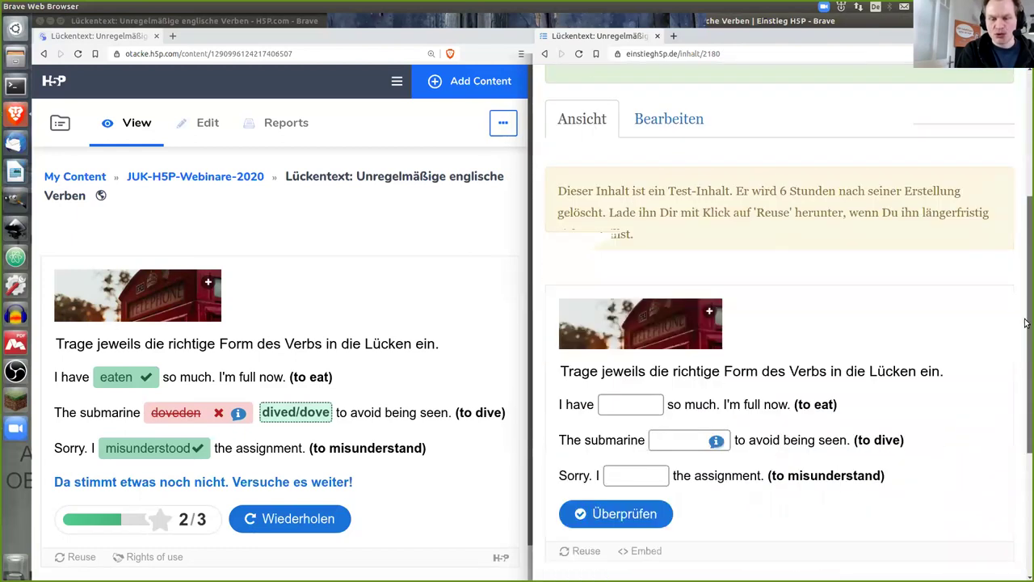
click(654, 338)
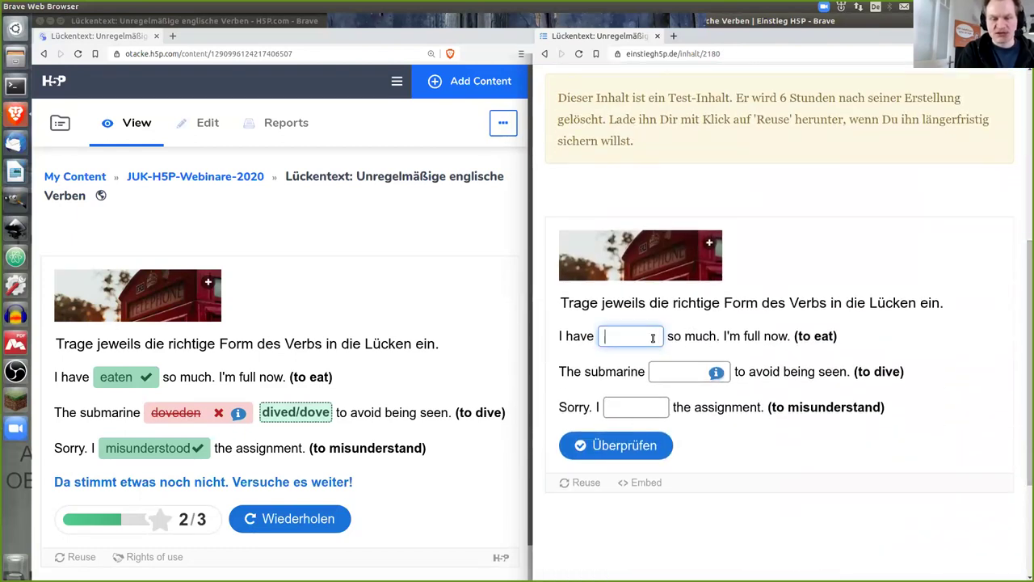
text(ettete)
key(Tab)
text(hghghg)
key(Tab)
text(fzr7r7)
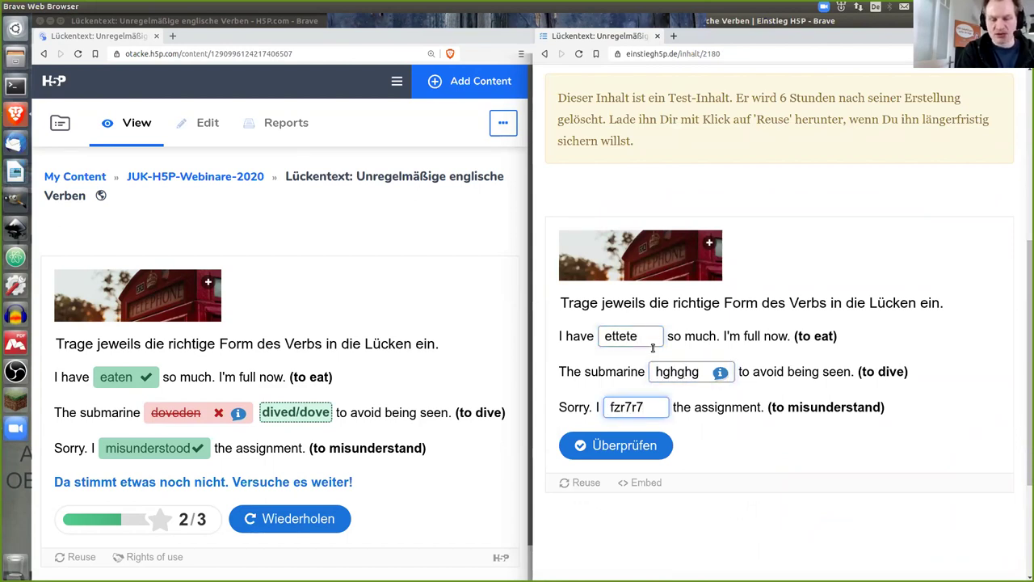
click(629, 443)
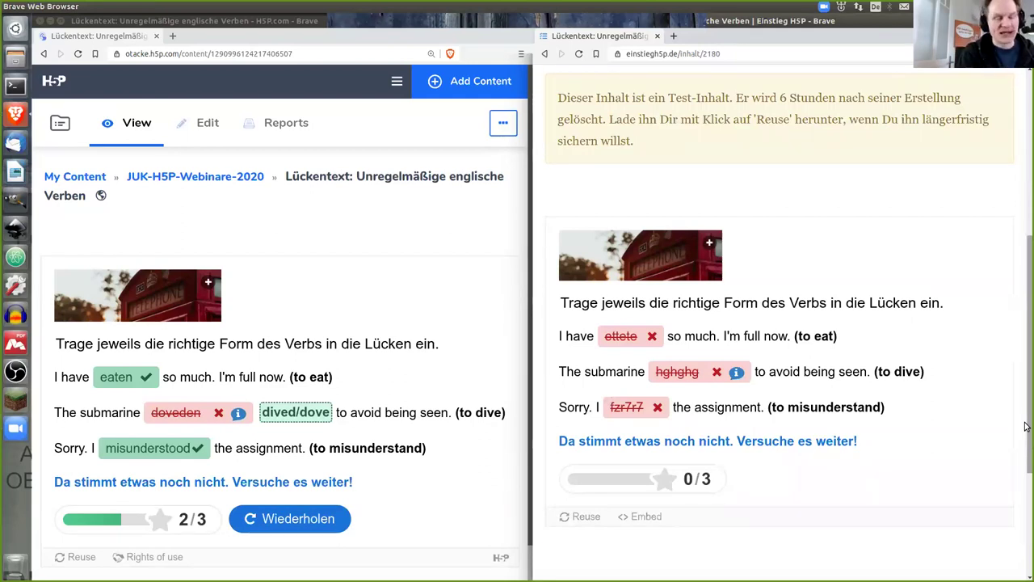
- Enable "Antworten nach Eingabe automatisch prüfen" in the test content's behavioural settings and save the content
key(F5)
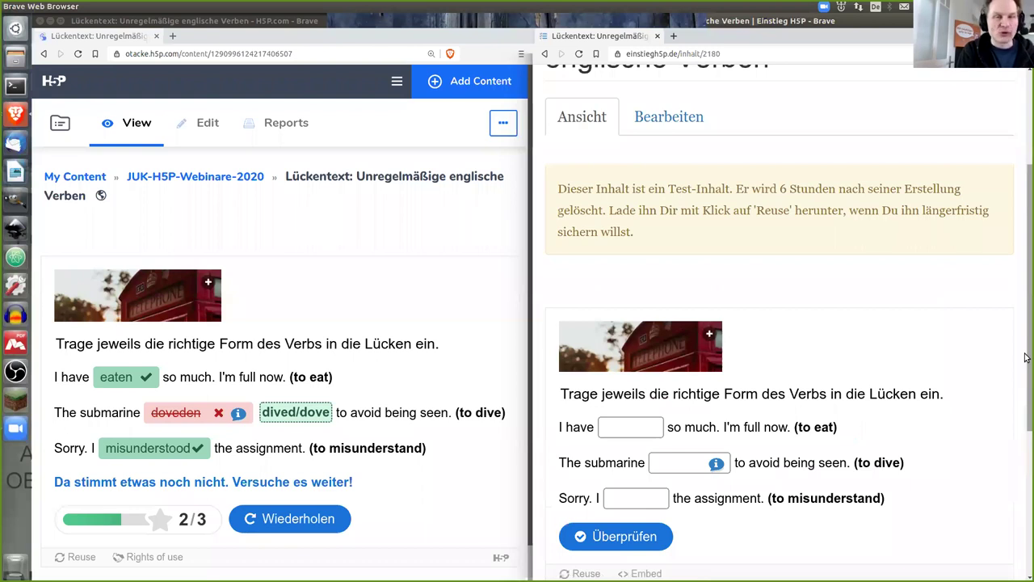
scroll(1025, 355, up, 1)
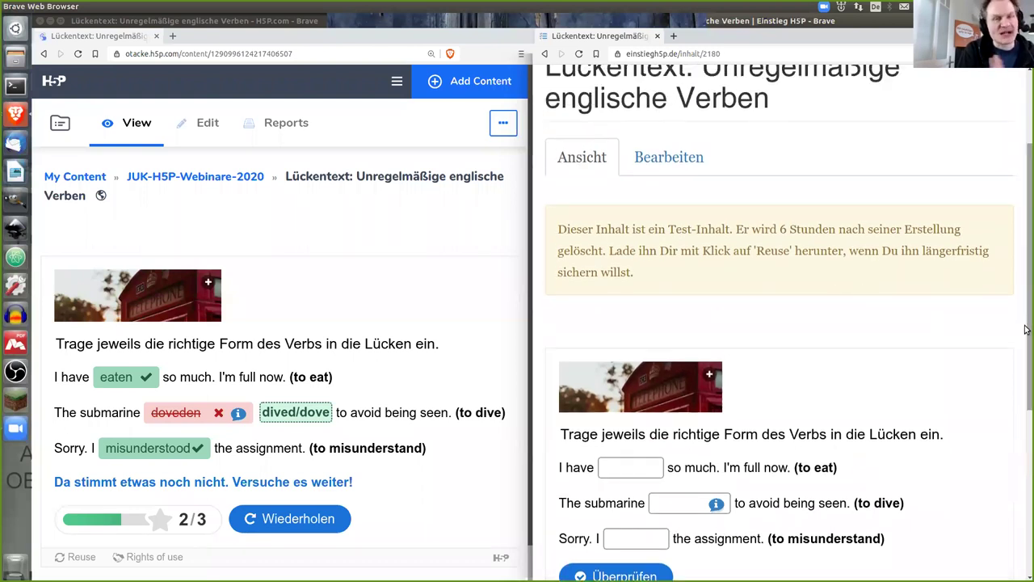
click(670, 158)
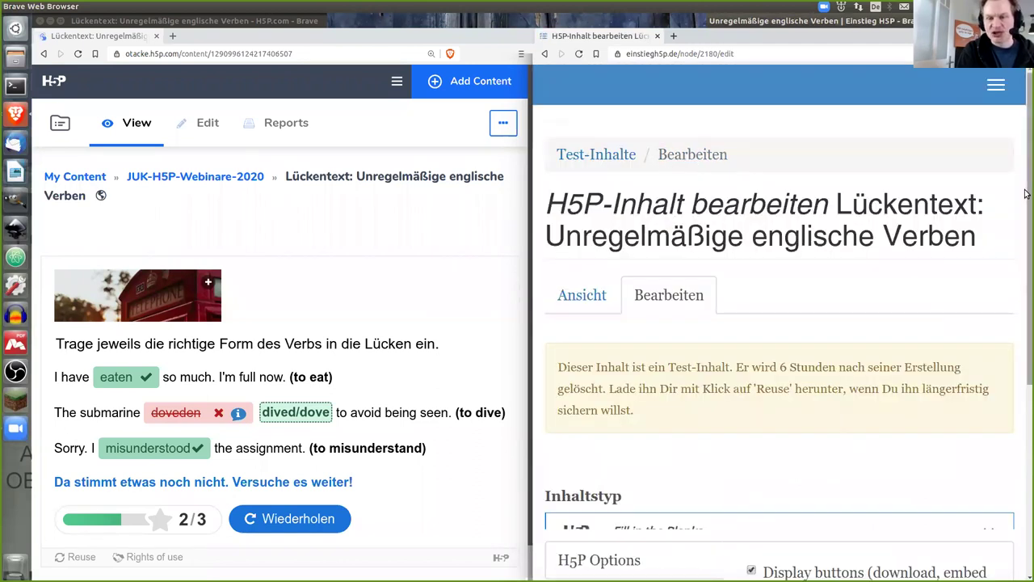
scroll(1025, 178, down, 2)
drag(1025, 177, 1009, 459)
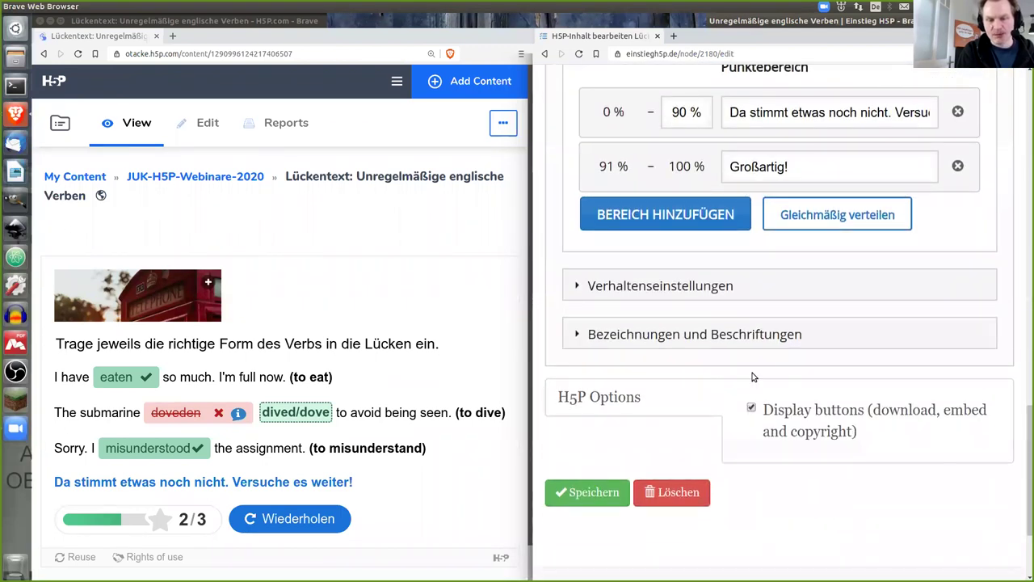
click(684, 289)
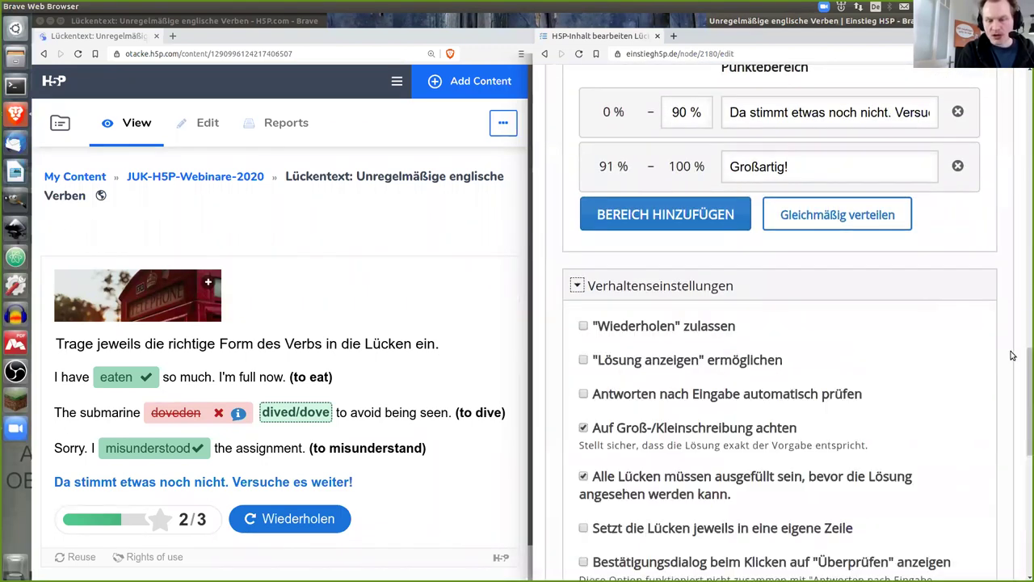
drag(1021, 384, 1025, 399)
scroll(881, 343, down, 2)
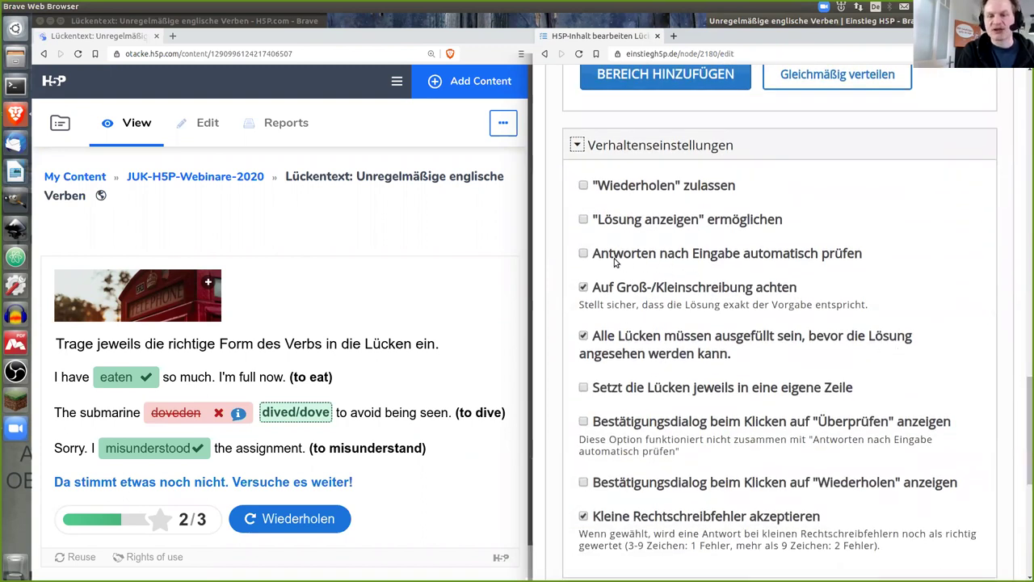
click(583, 253)
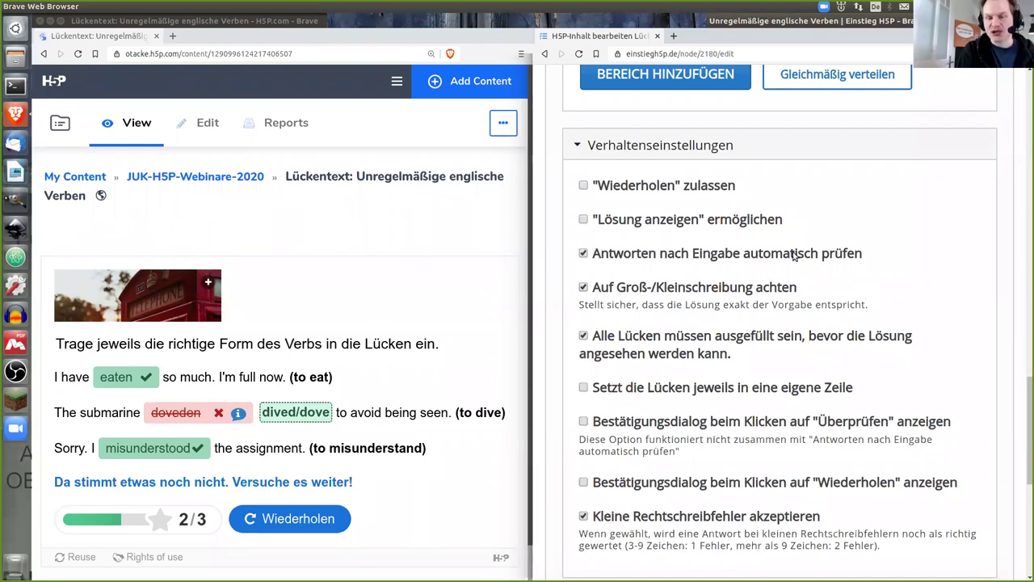
drag(1026, 397, 1027, 473)
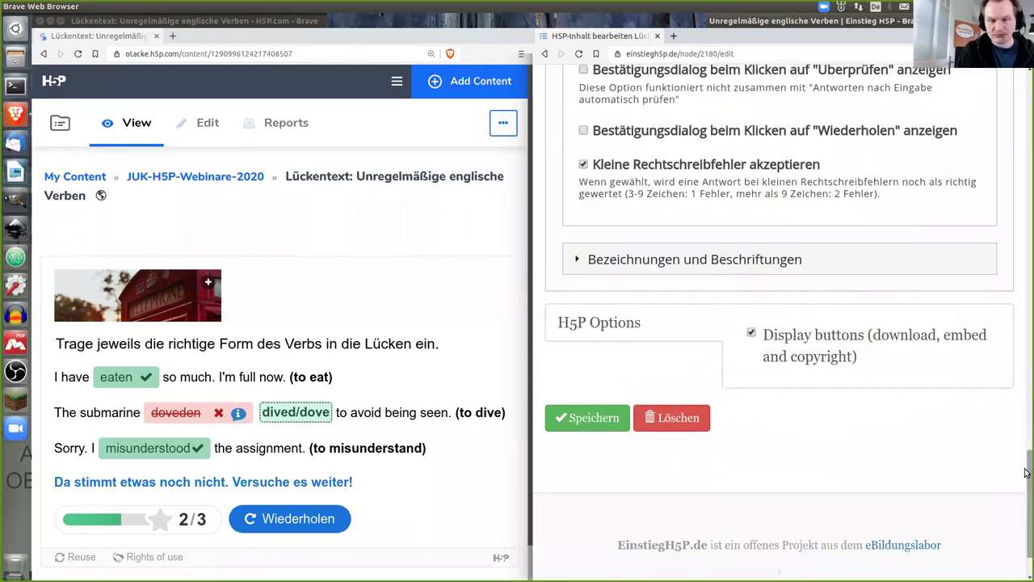
click(574, 425)
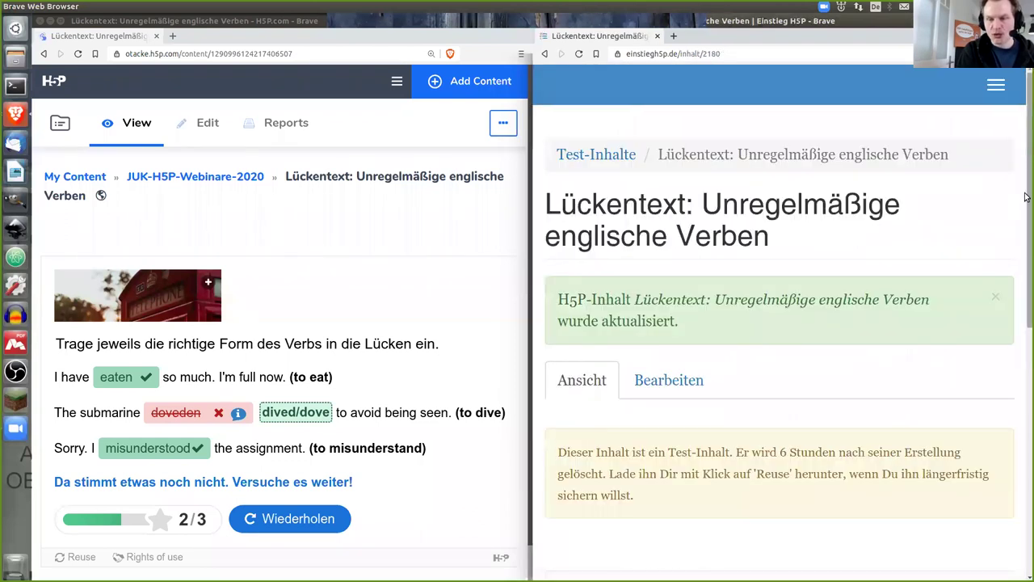
- Test the automatic answer checking by filling the saved exercise's gaps with "eaten", "foo" and "mizunderstood"
drag(1025, 198, 1018, 370)
click(637, 300)
text(e)
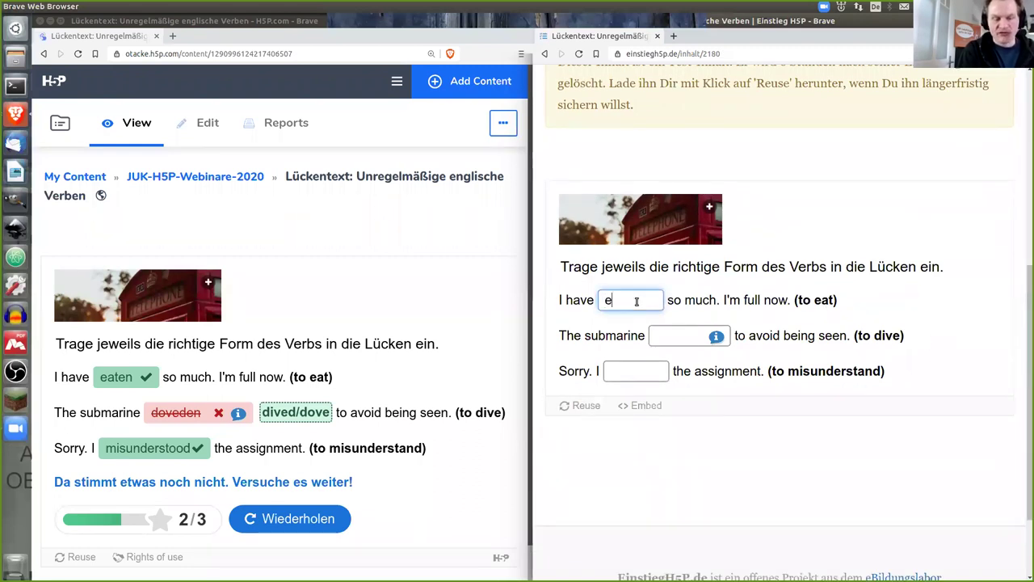
text(aten)
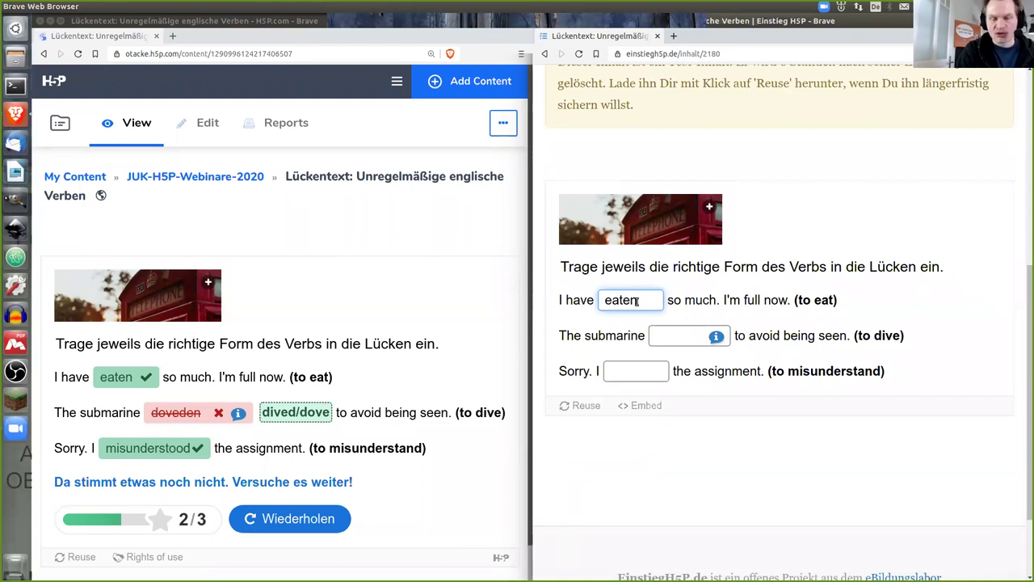
click(658, 335)
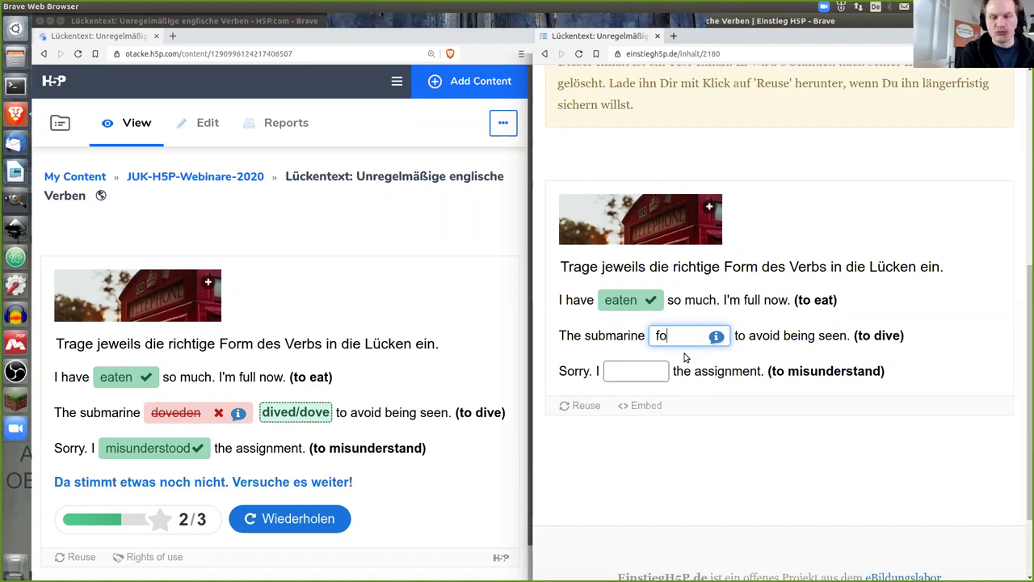
click(648, 367)
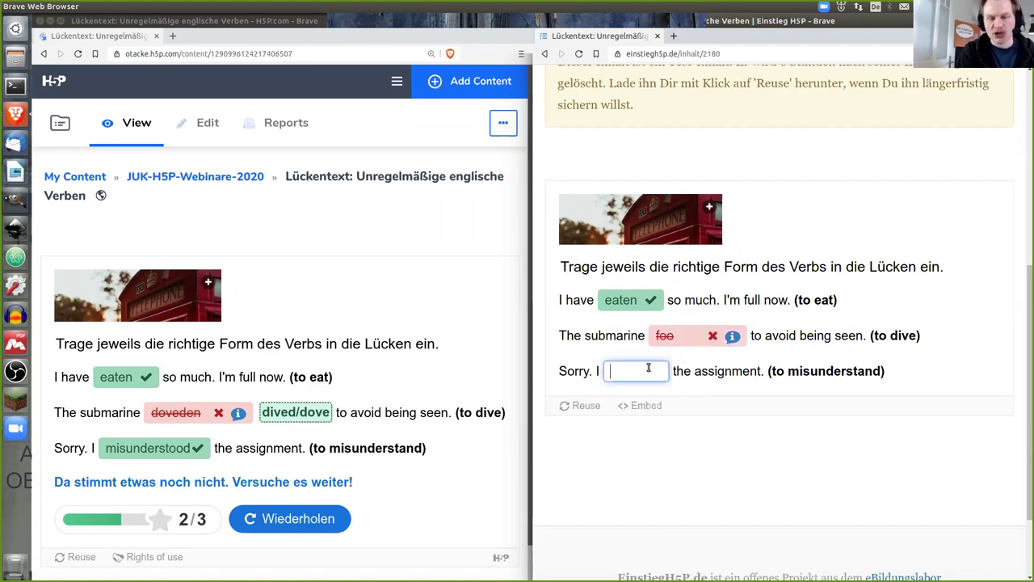
text(mizunderstood)
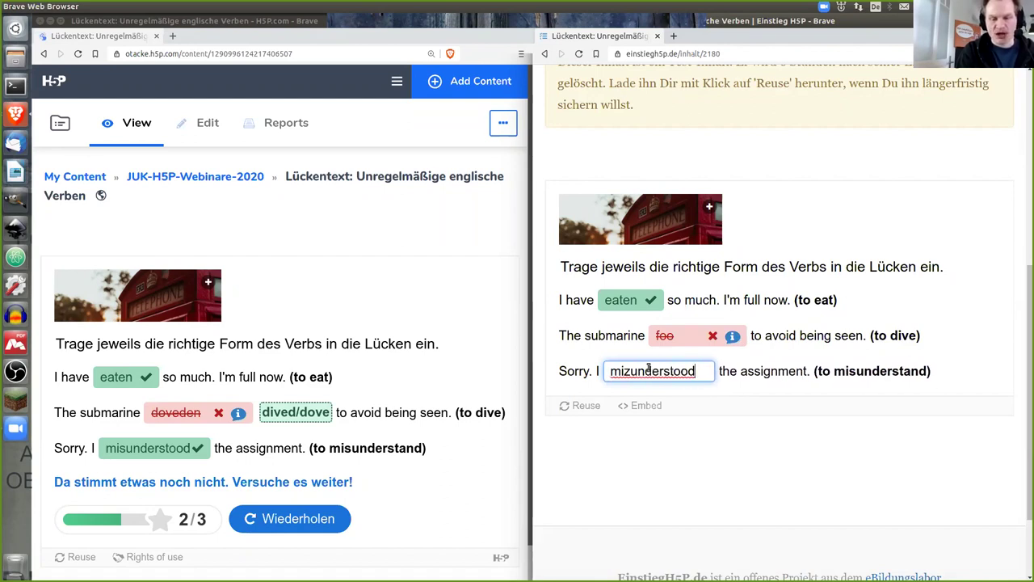
key(Return)
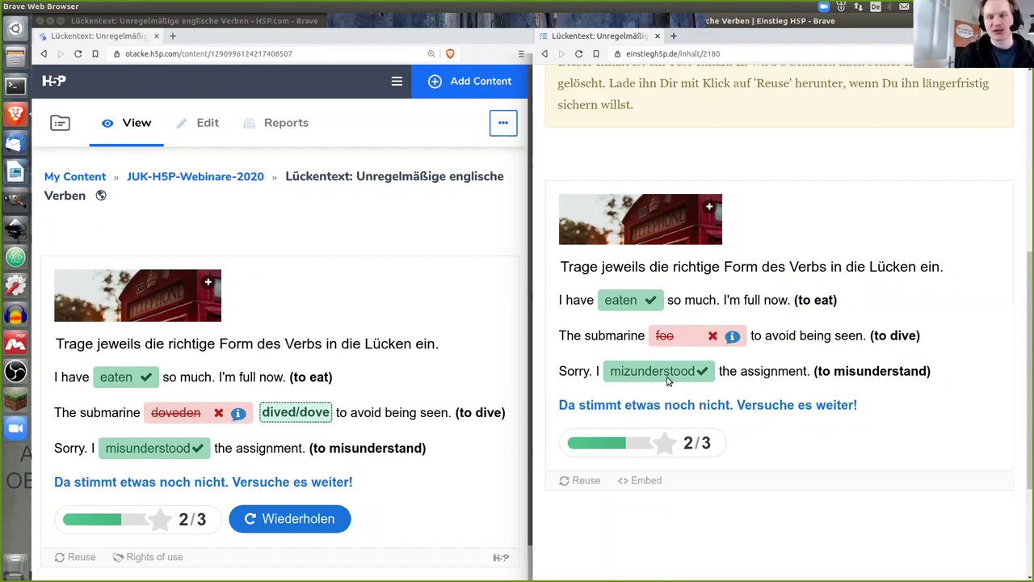
- Allow "Wiederholen" and enable its confirmation dialog in the content's behavioural settings, and save the content
scroll(1025, 330, up, 3)
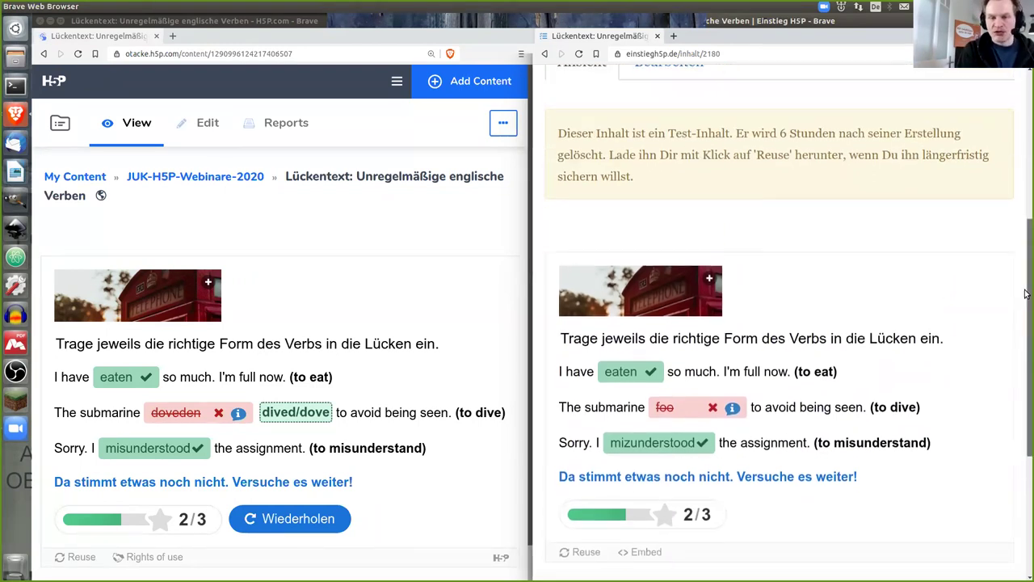
click(671, 166)
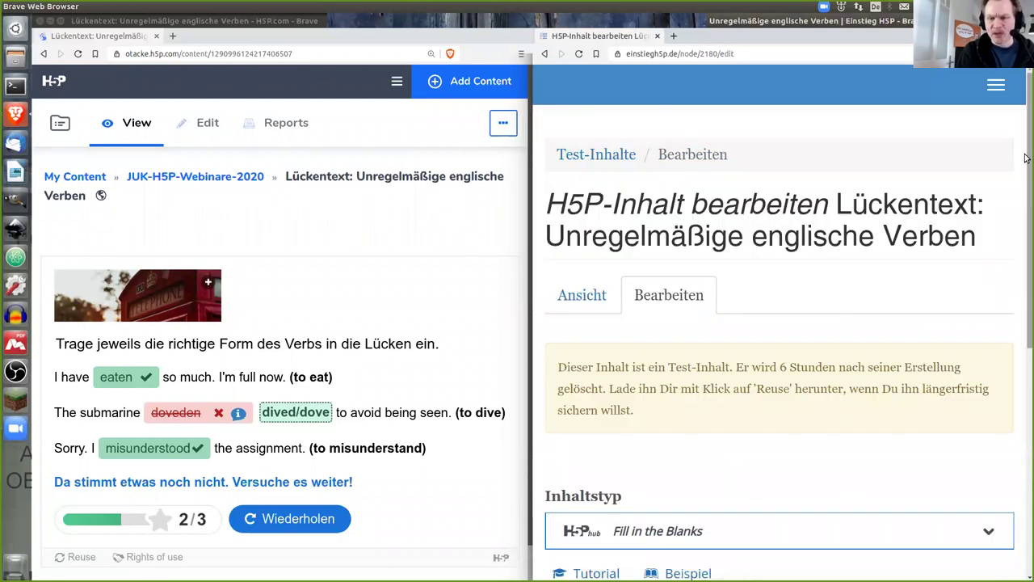
drag(1027, 148, 1020, 494)
click(655, 209)
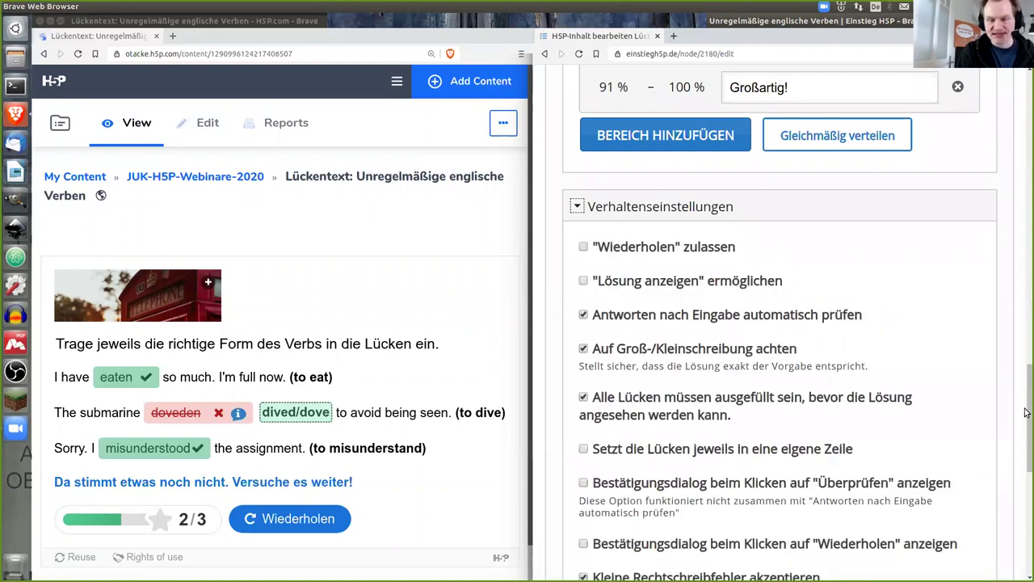
scroll(1025, 403, down, 3)
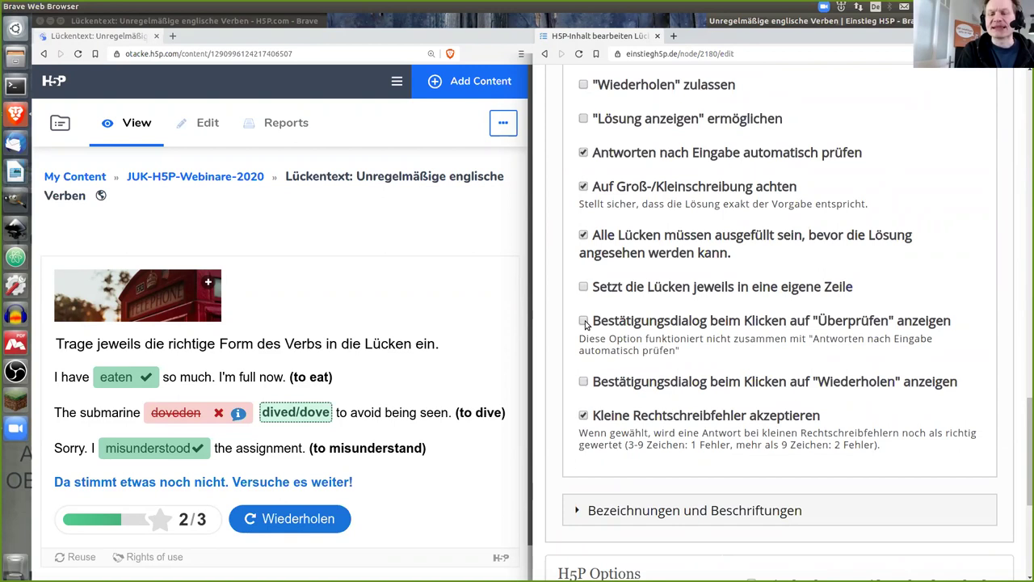
click(584, 384)
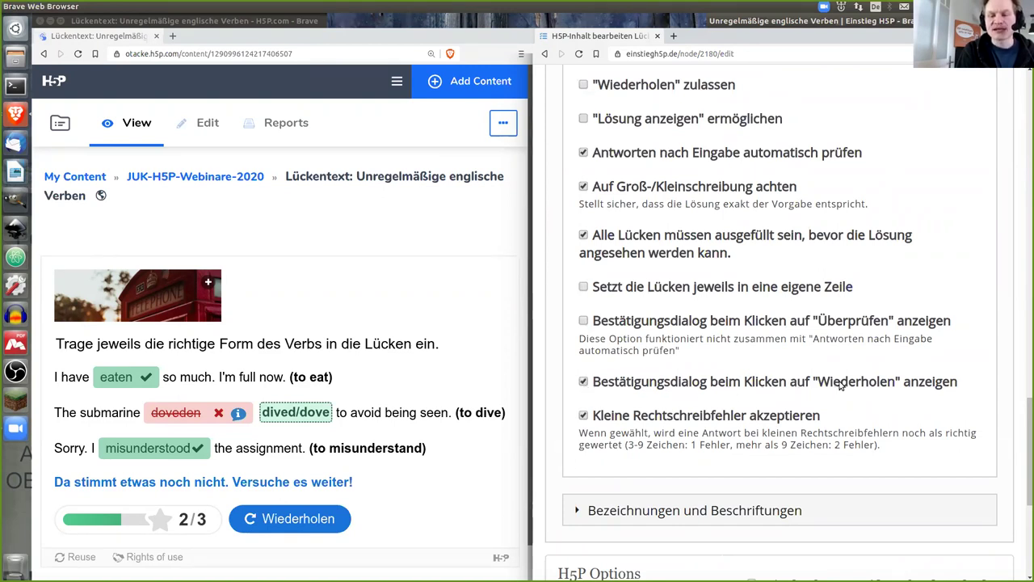
scroll(1025, 420, up, 2)
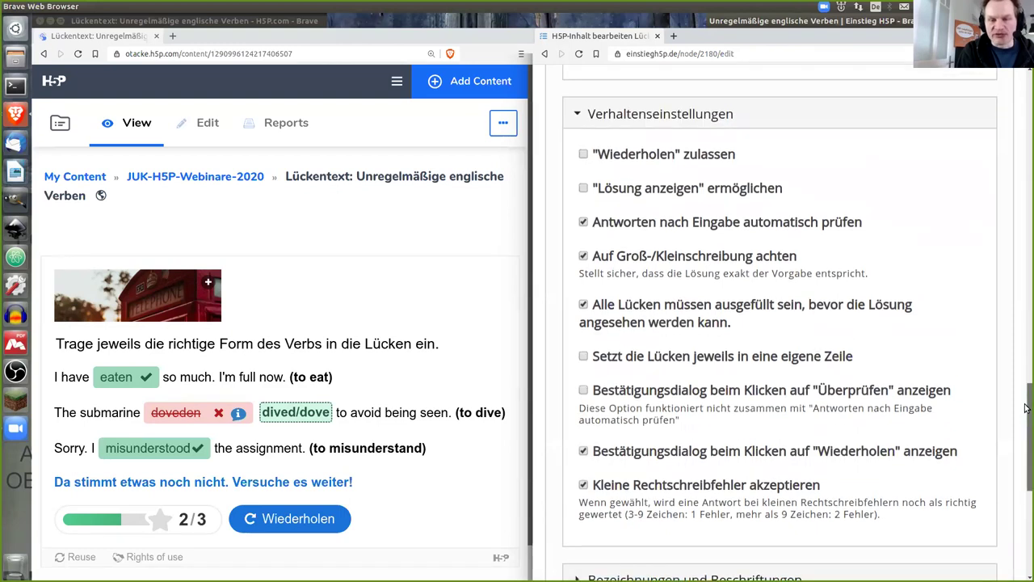
click(585, 154)
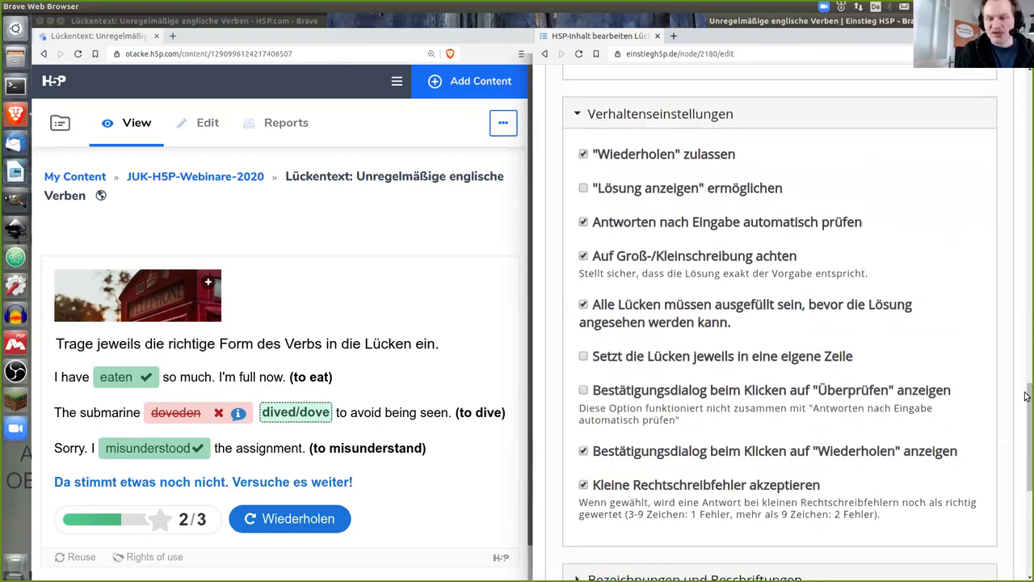
drag(1027, 427, 1026, 476)
click(585, 426)
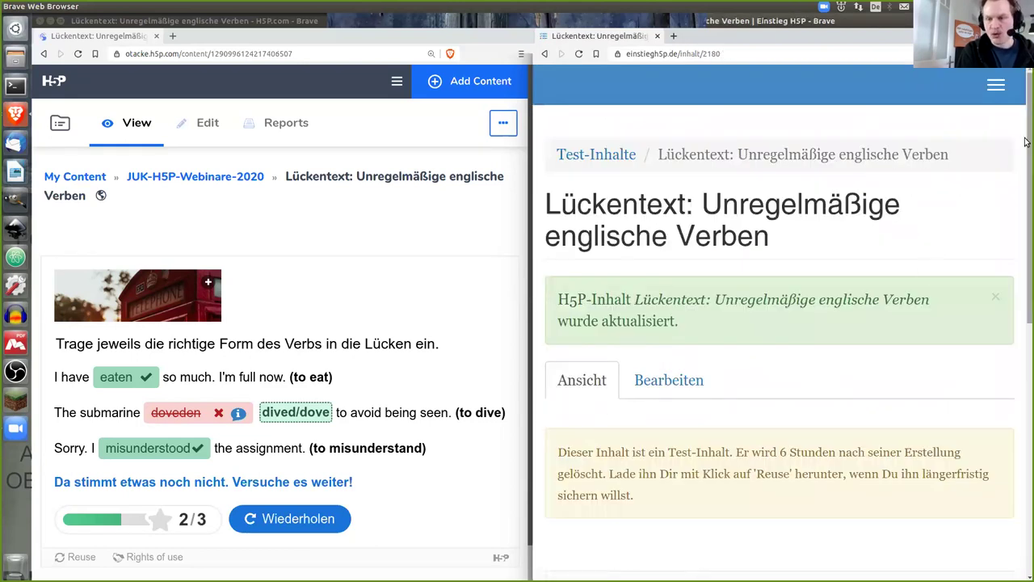
- Test the saved exercise with the answers "eaten", "foo" and "bar", and restart it, confirming the repeat
drag(1025, 197, 1023, 351)
click(631, 344)
text(eaten)
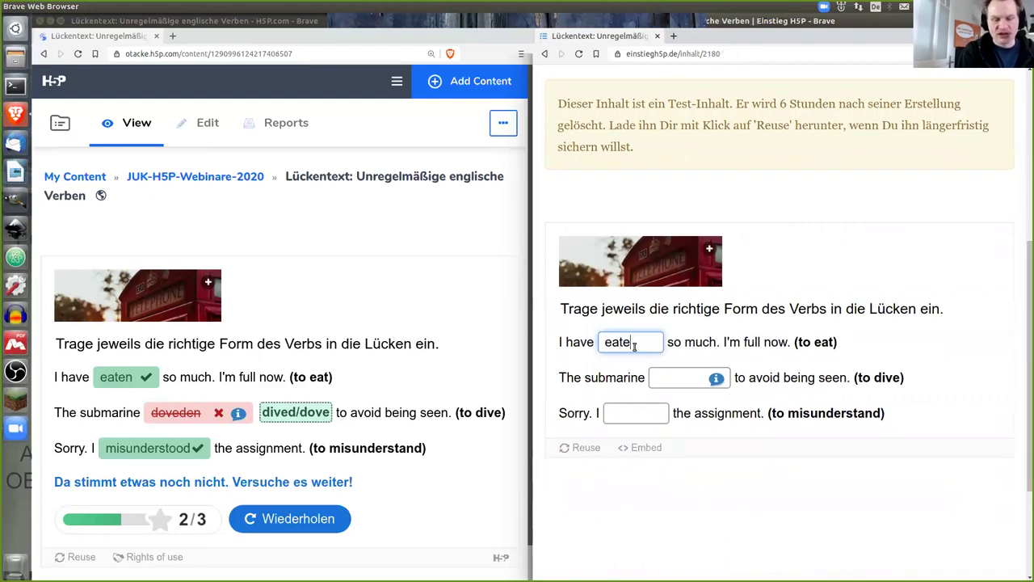
key(Tab)
key(Tab)
key(shift+Tab)
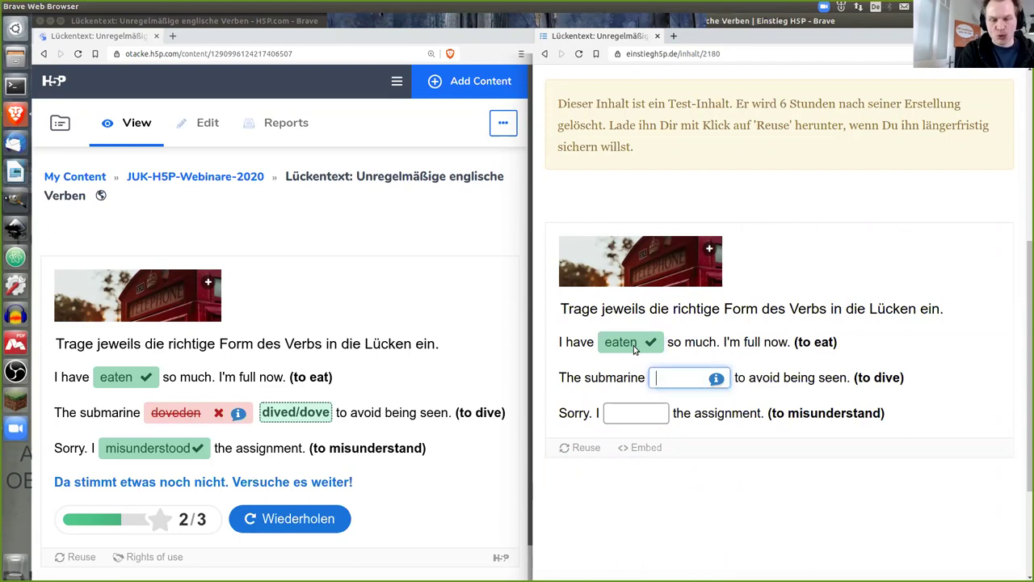
text(foo)
key(Tab)
key(Tab)
text(bar)
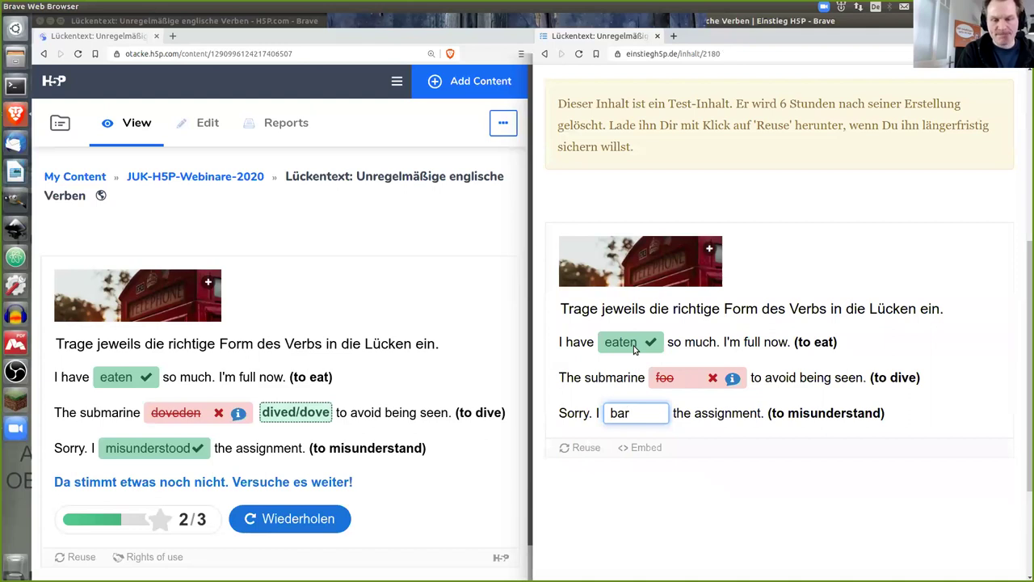
key(Tab)
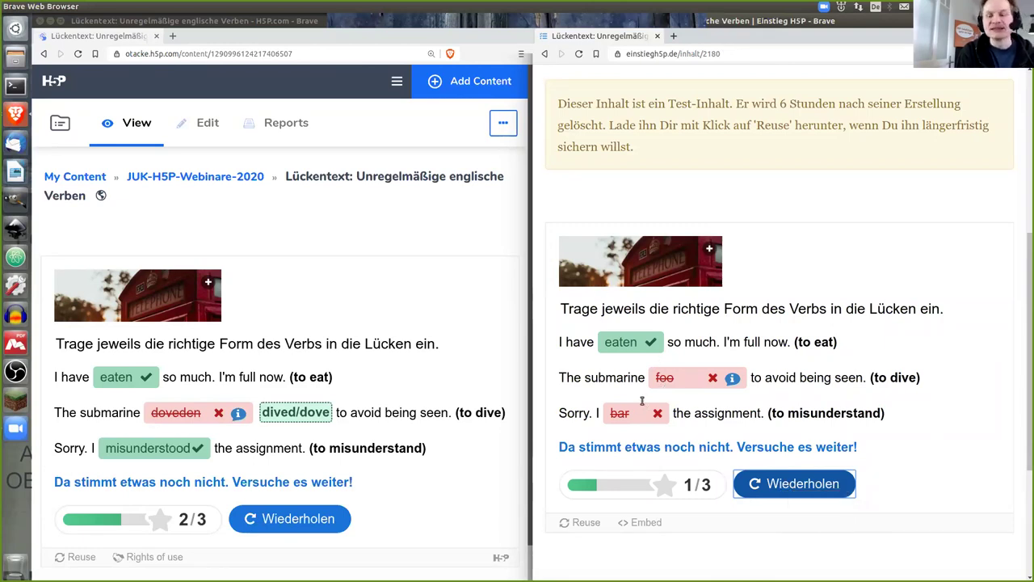
click(816, 483)
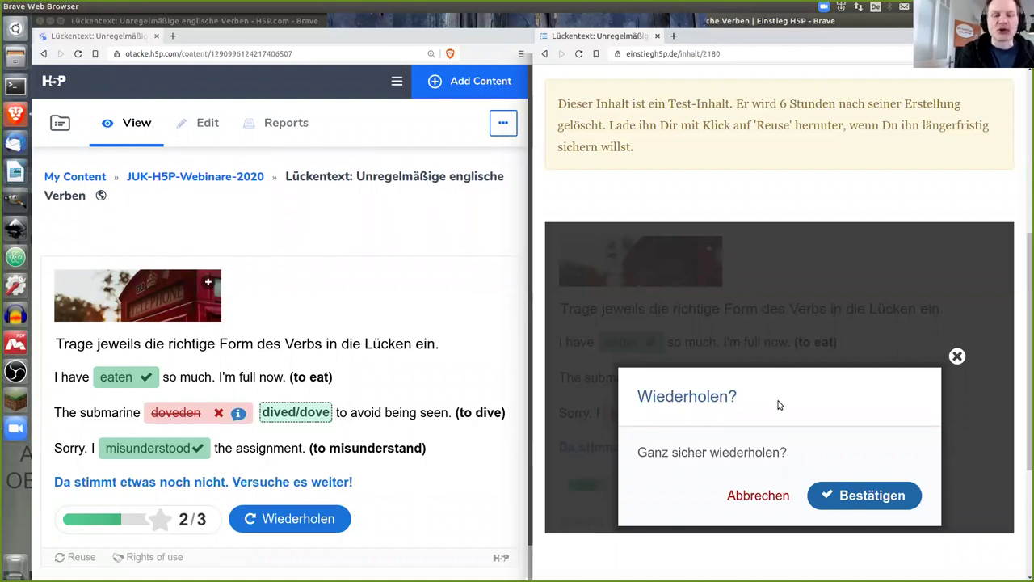
click(856, 496)
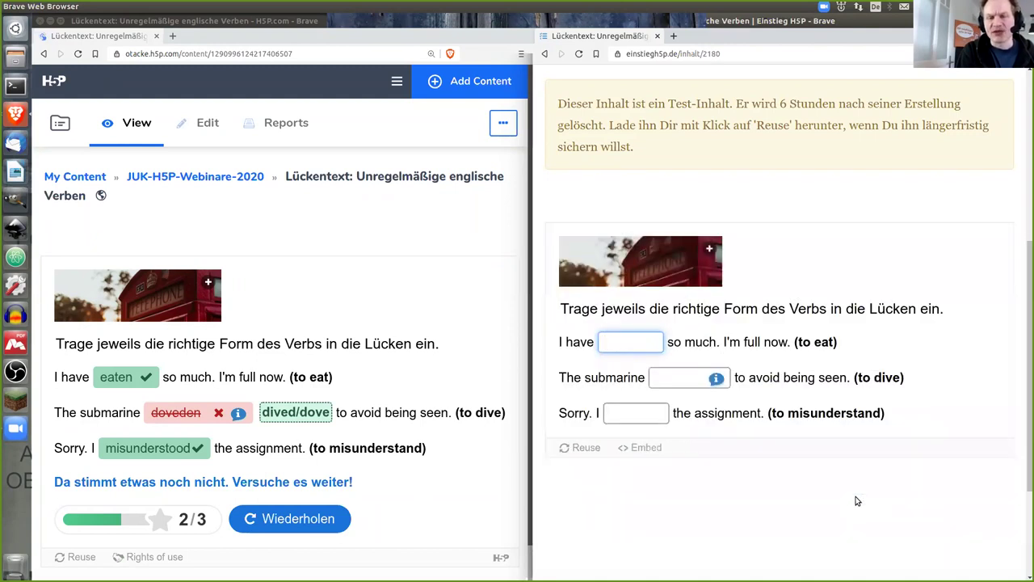